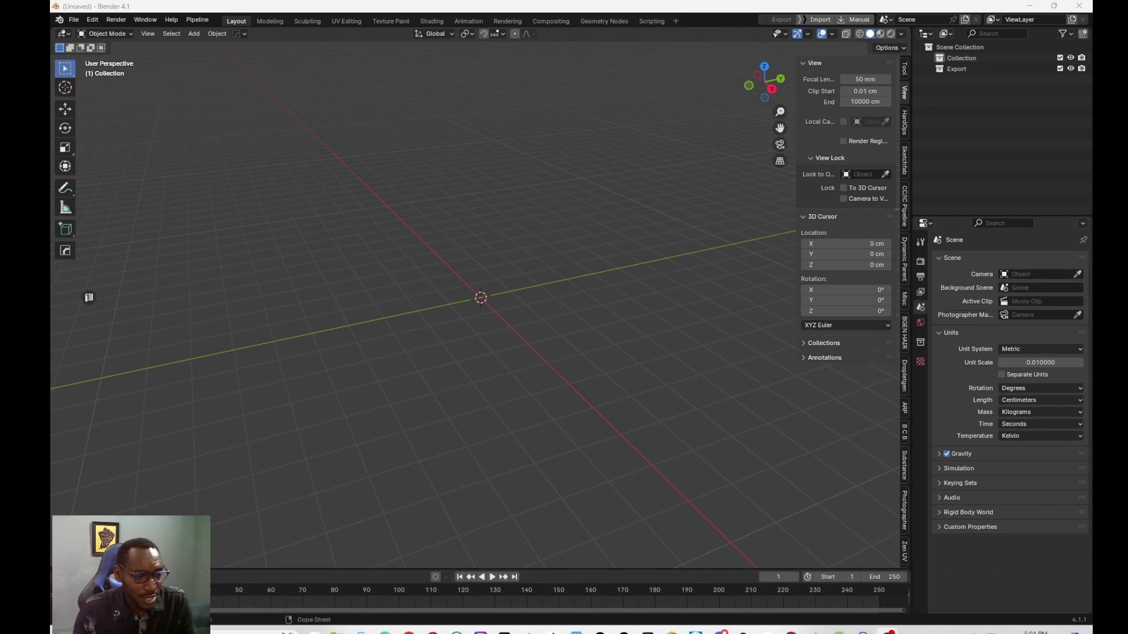
- Look over the substance-tools repository page in the browser, then return to Blender
key("alt+Tab")
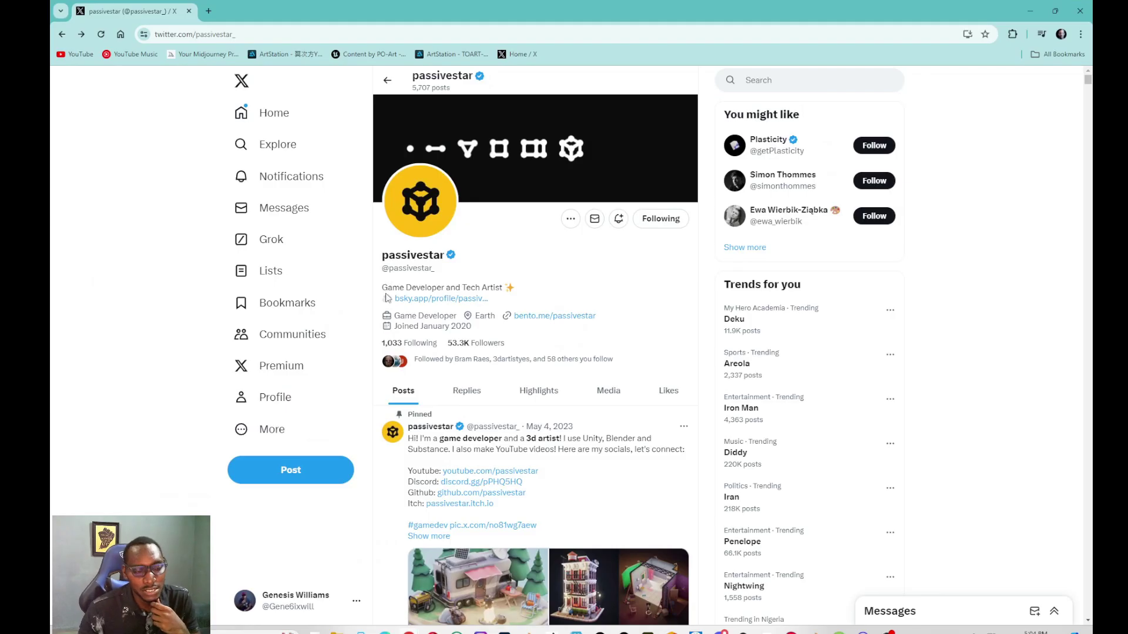
scroll(435, 247, "down", 3)
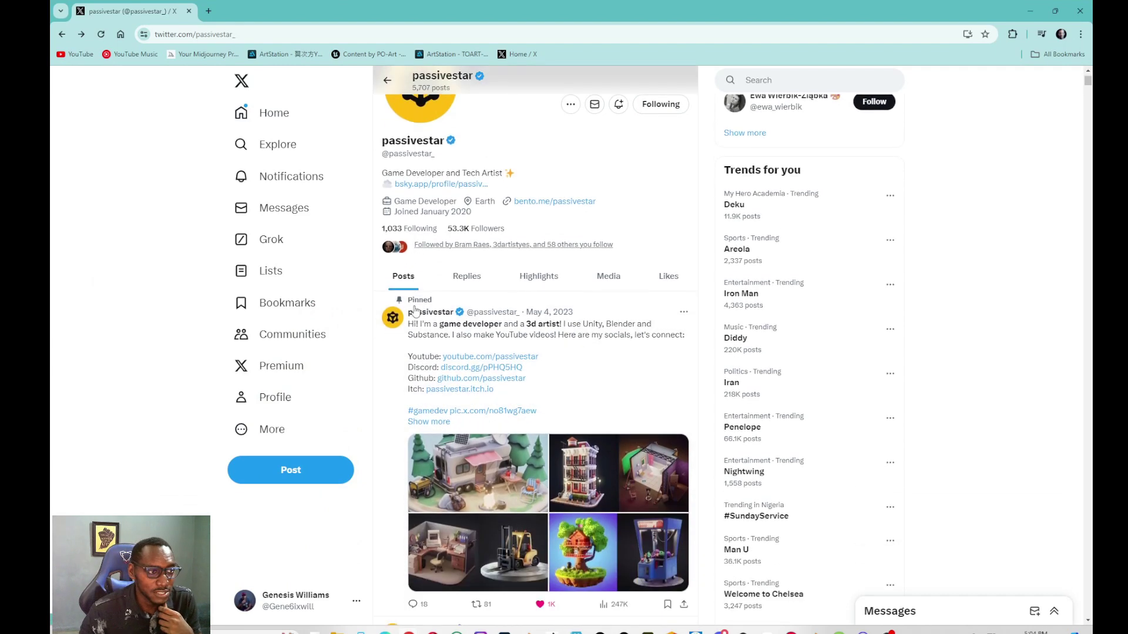
left_click(1030, 12)
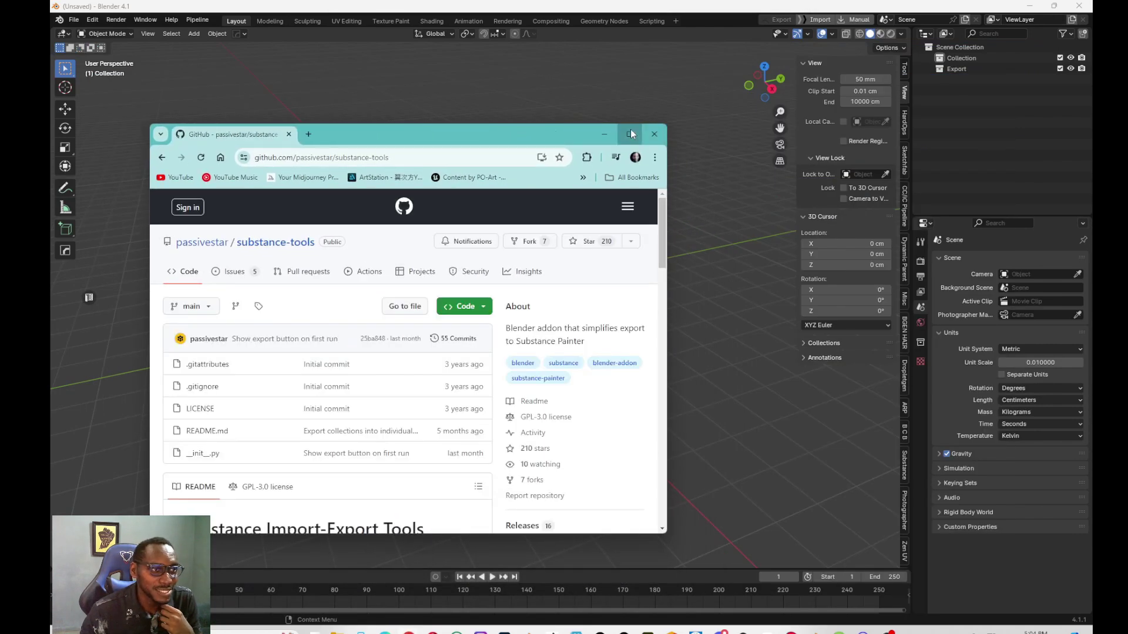
left_click(629, 134)
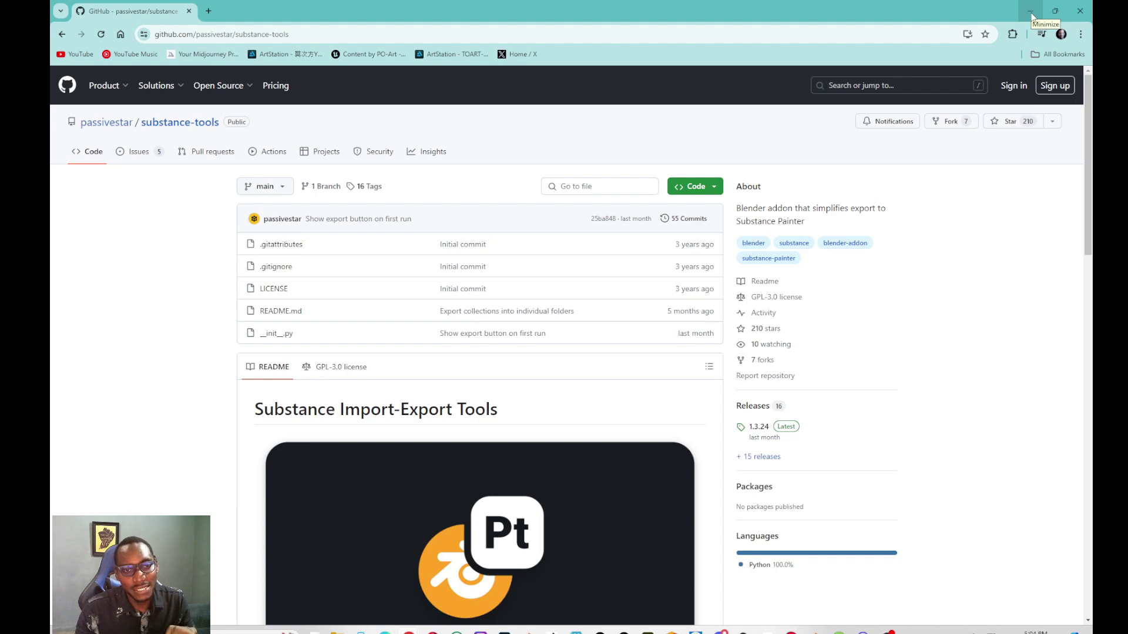
left_click(1031, 13)
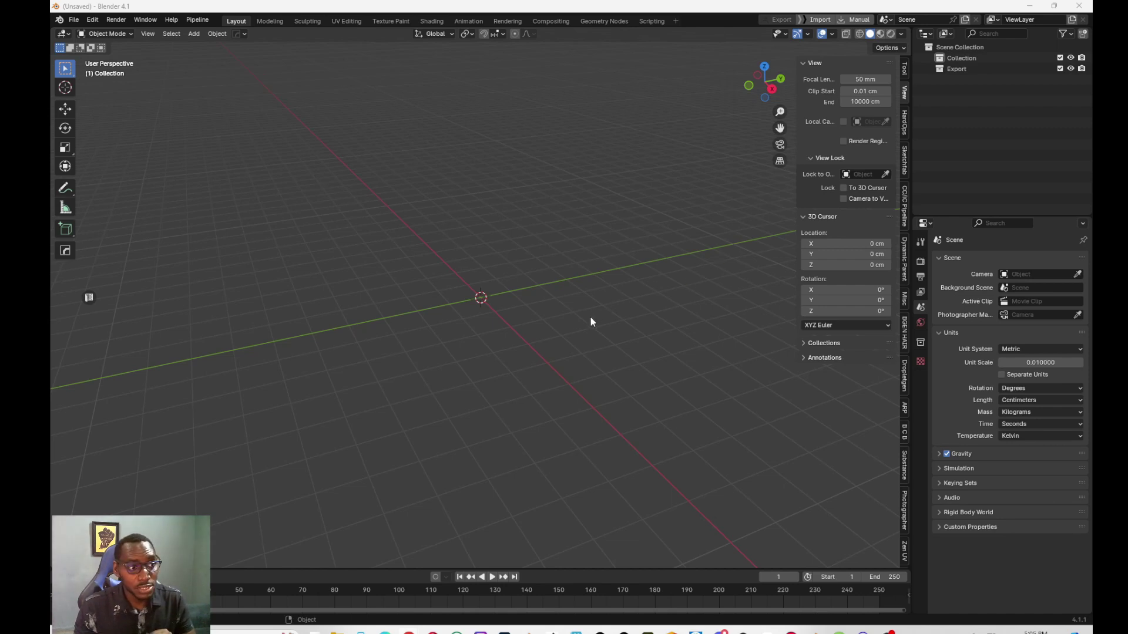
- Add a UV sphere and a cube, placing the cube to the right of the sphere
key("shift+a")
mouse_move(547, 322)
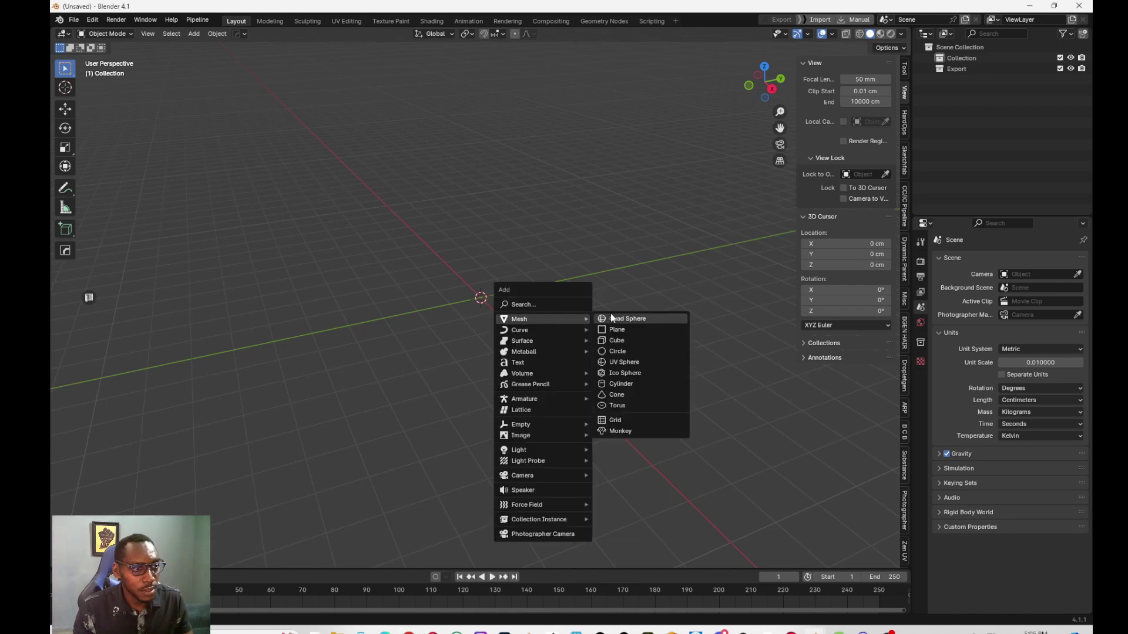
left_click(618, 364)
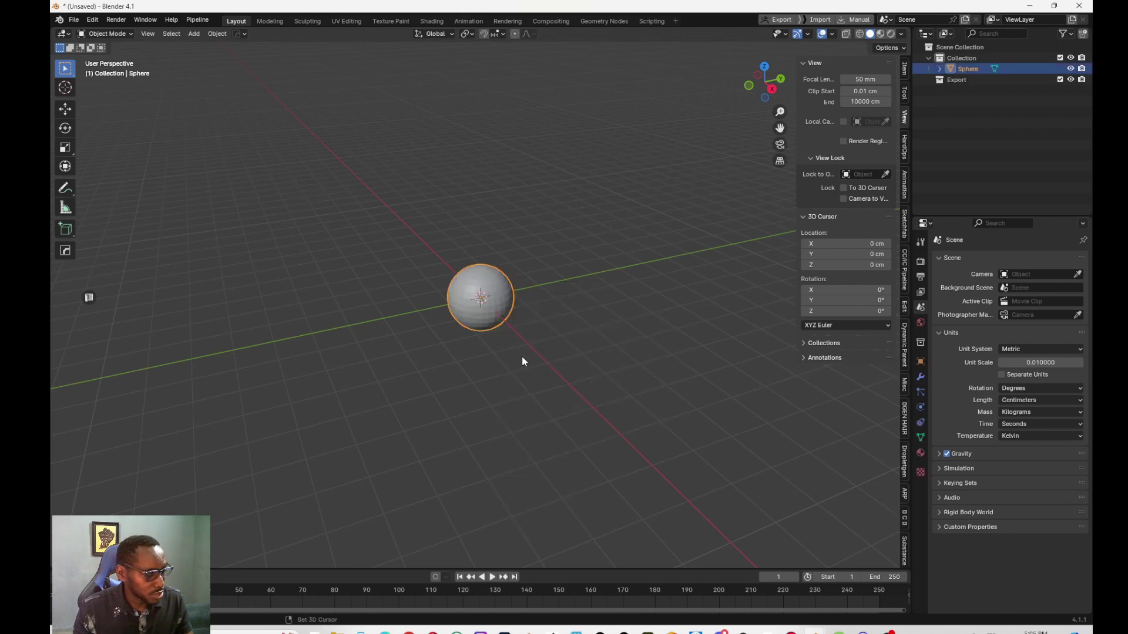
key("shift+a")
mouse_move(493, 357)
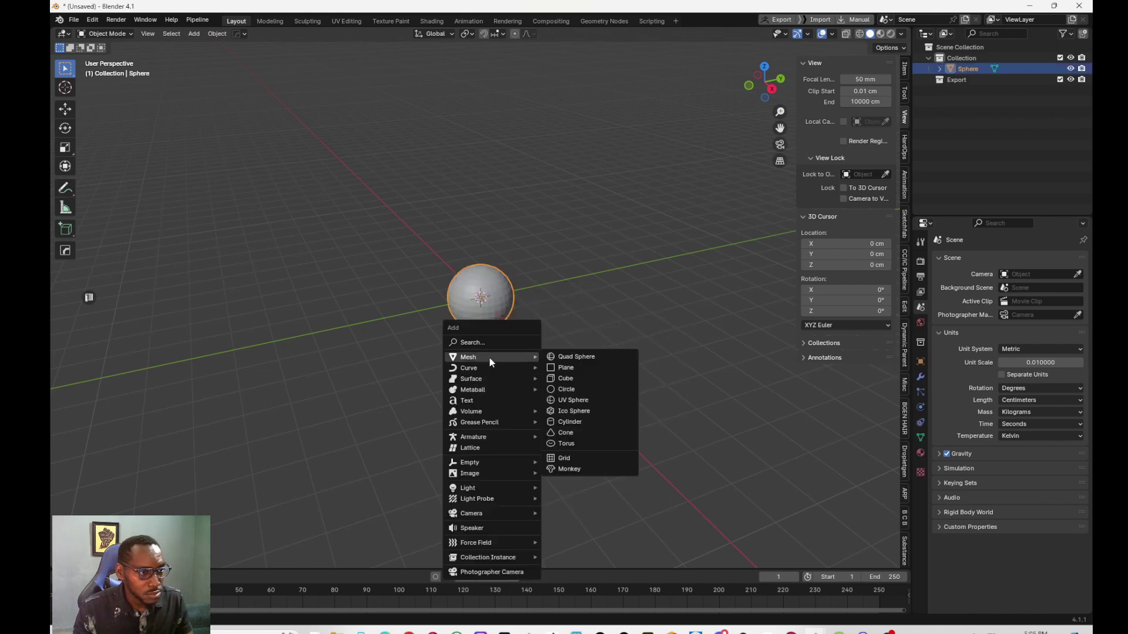
left_click(561, 378)
middle_click_drag(561, 379, 507, 316)
key("shift+space")
key("g")
- Apply Shade Smooth to the sphere and zoom in on both objects
left_click(489, 312)
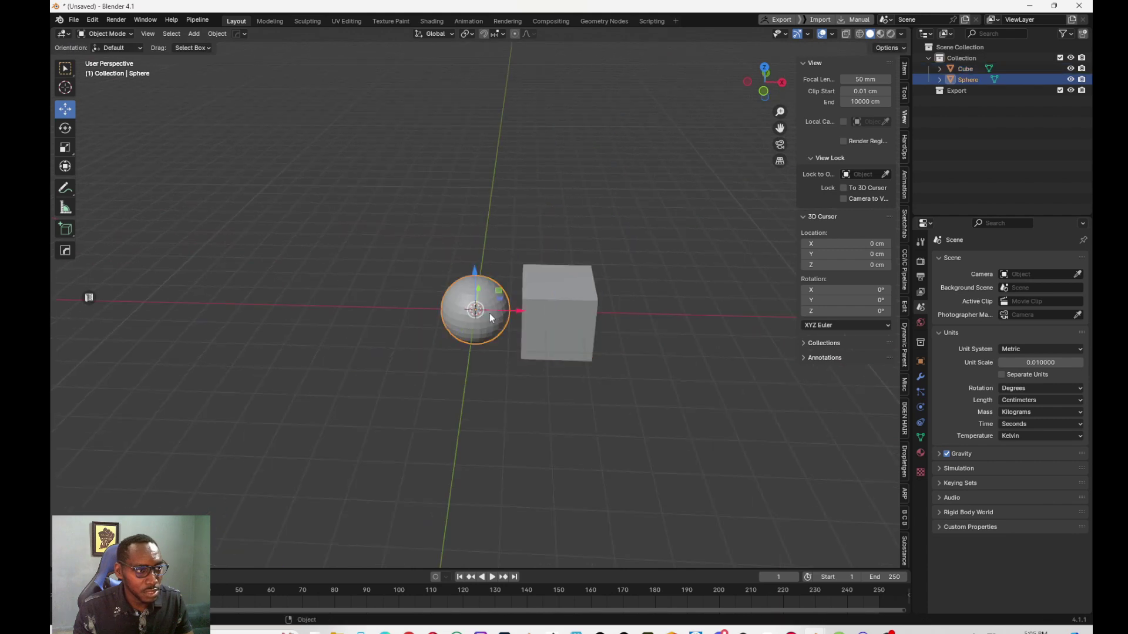
right_click(489, 312)
left_click(453, 312)
right_click(539, 315)
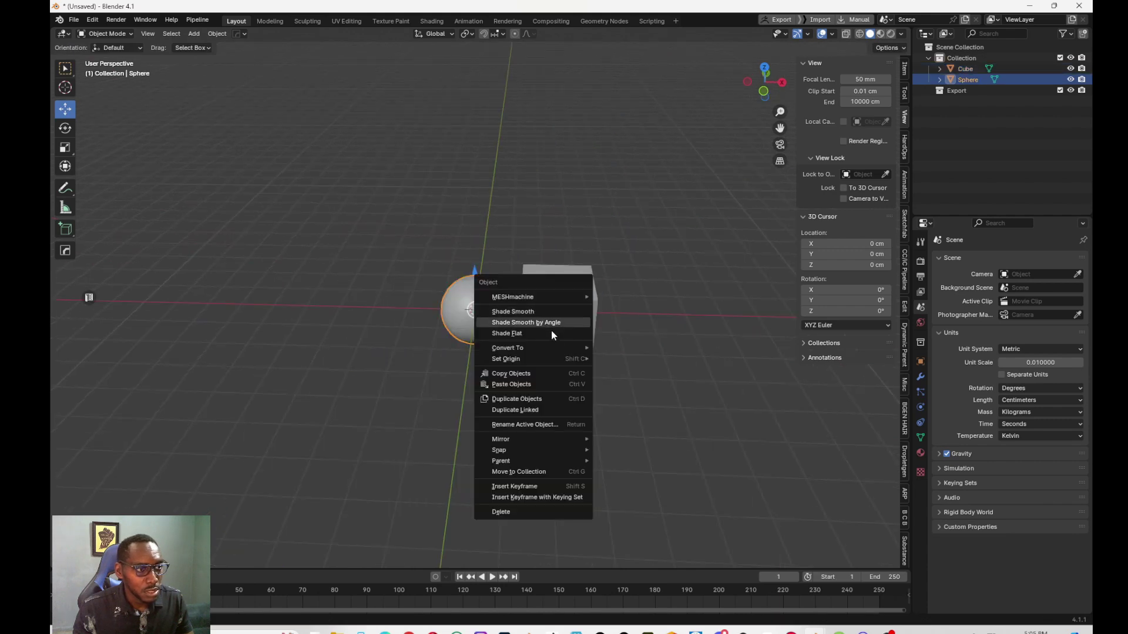
left_click(519, 316)
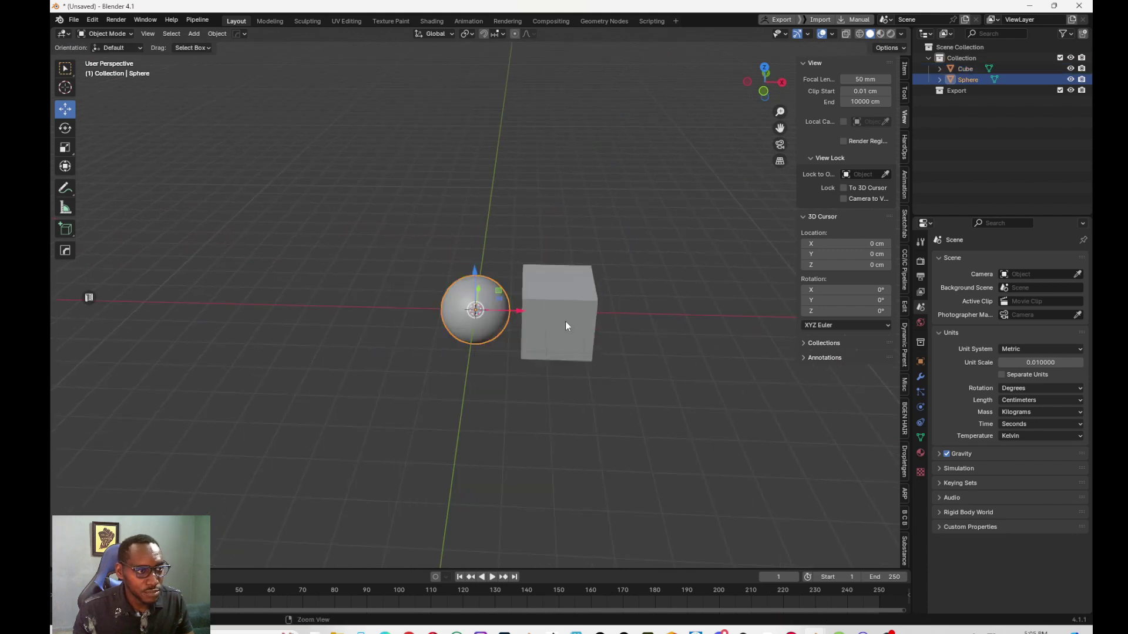
middle_click_drag(570, 309, 545, 320, "ctrl")
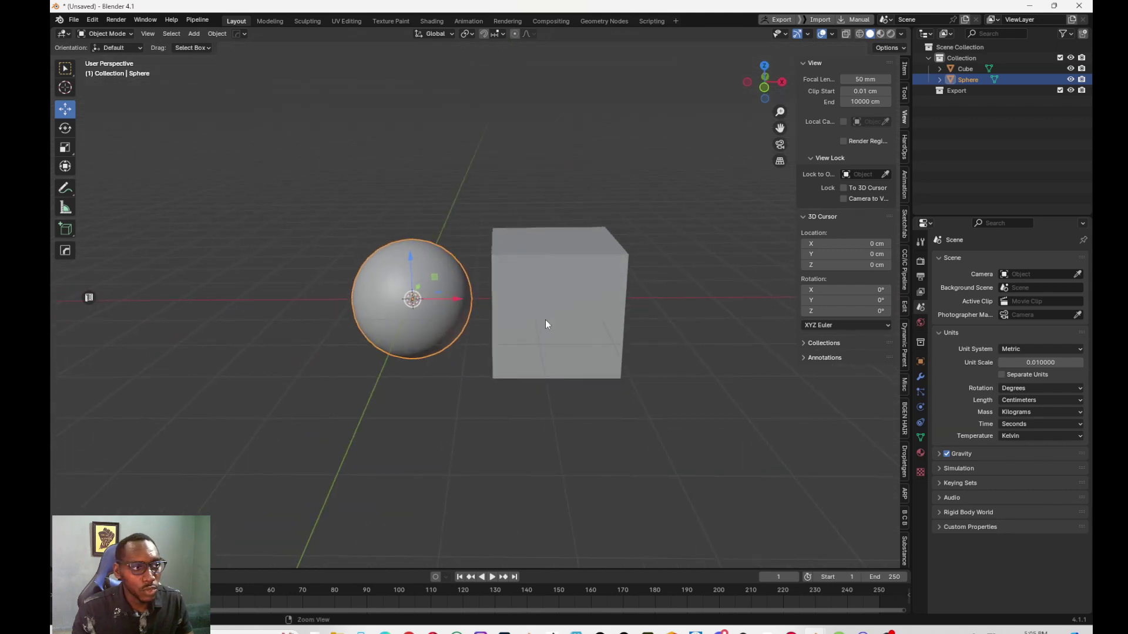
- Save the scene via Save As, renaming untitled.blend to CRAZY.blend
left_click(73, 19)
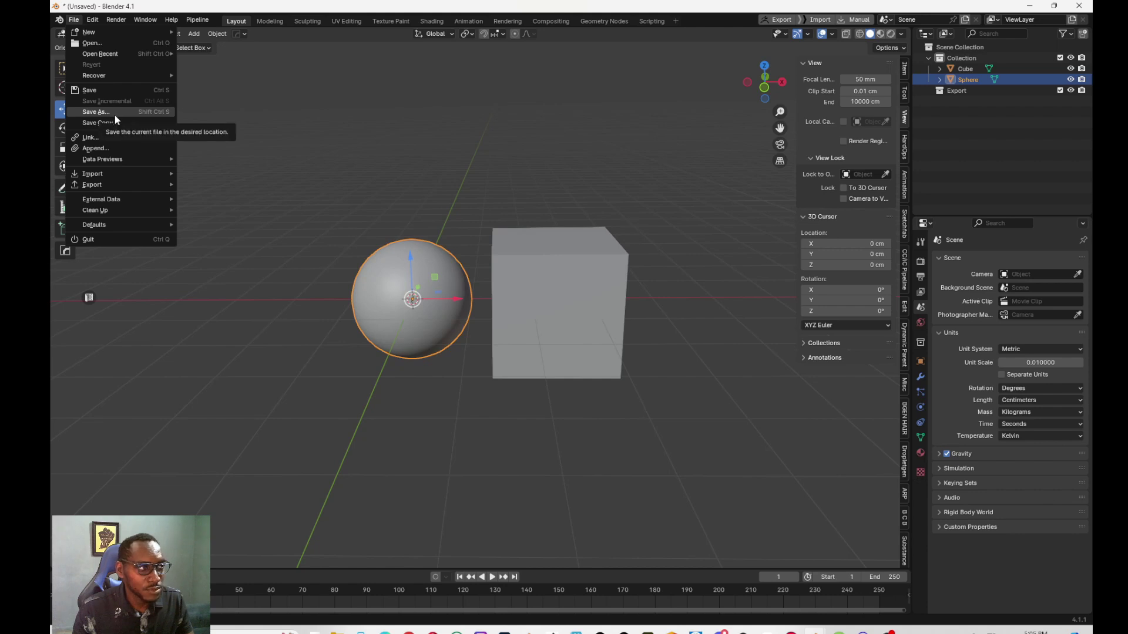
left_click(115, 115)
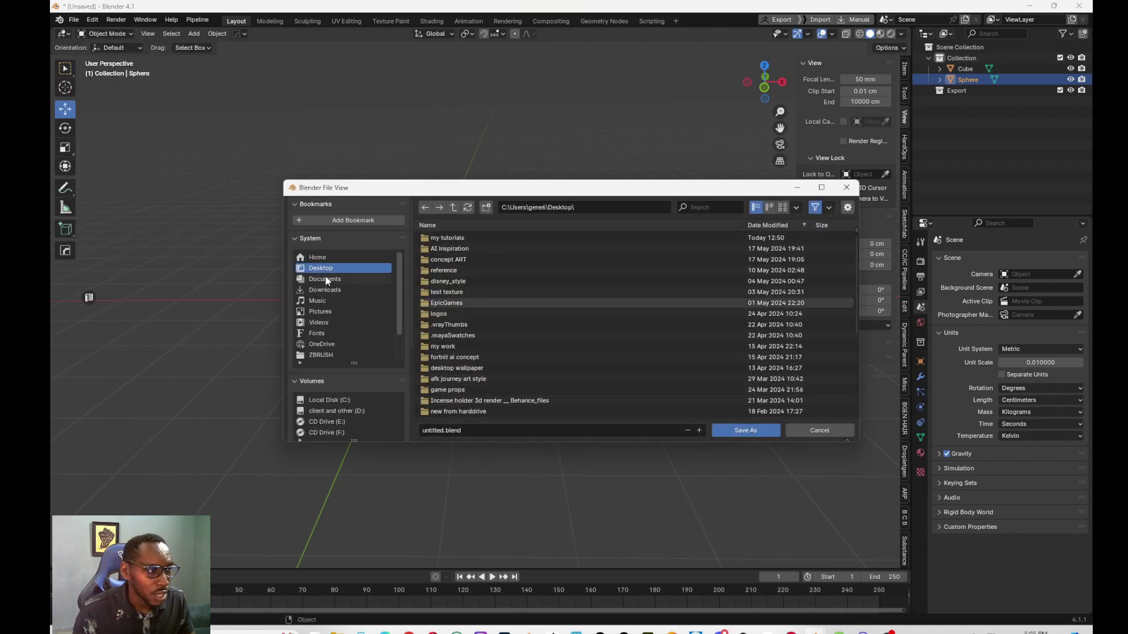
left_click(461, 430)
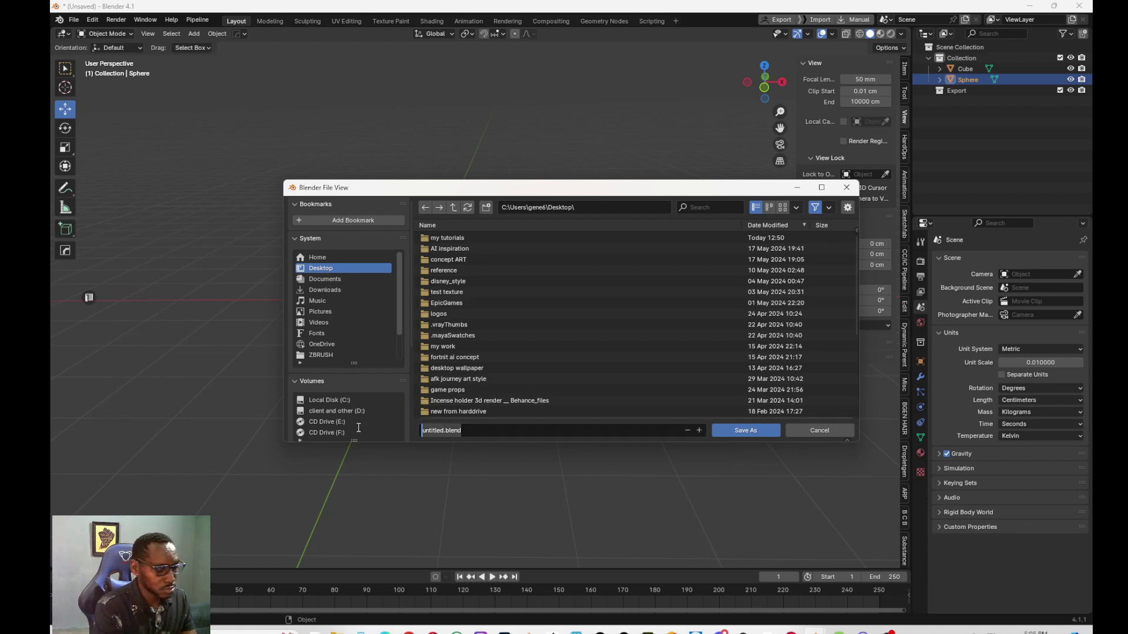
type("CRAZY")
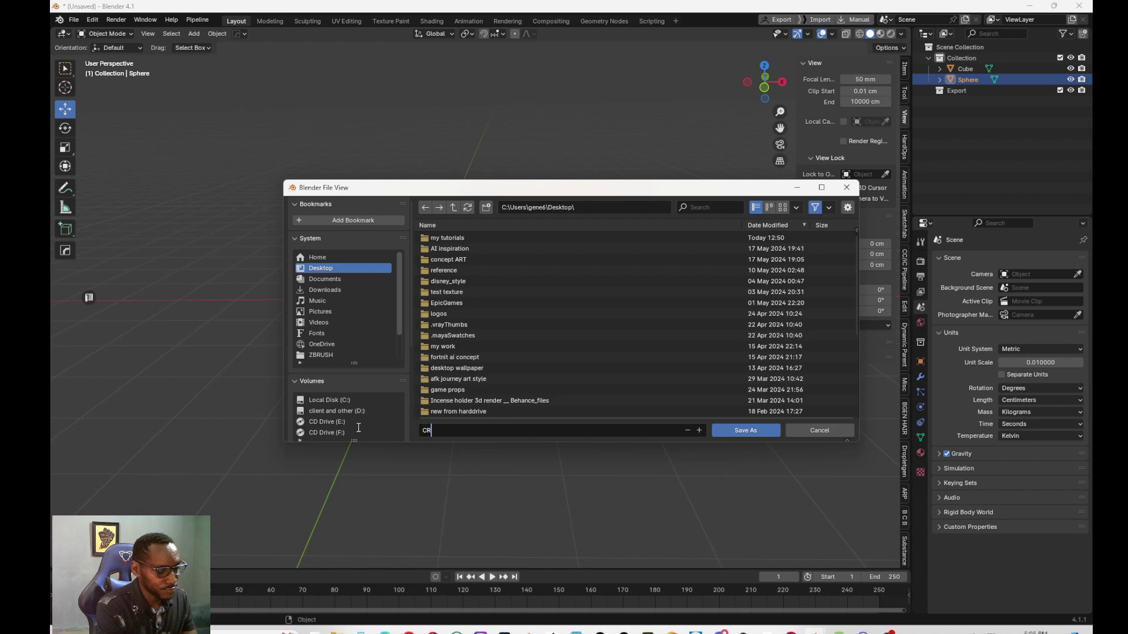
left_click(357, 428)
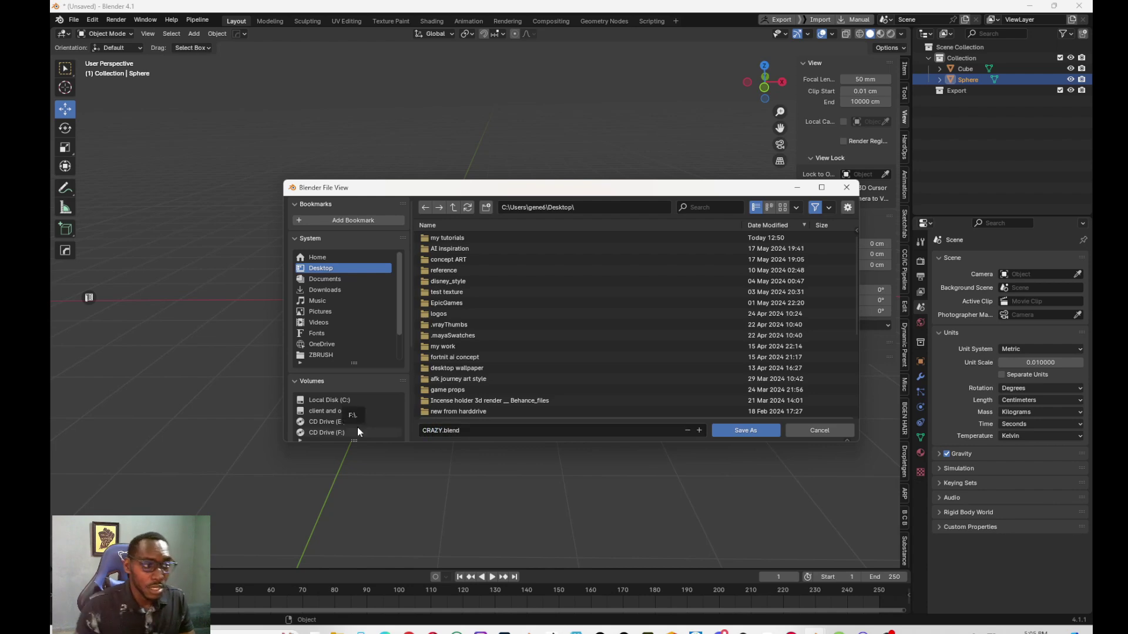
left_click(755, 430)
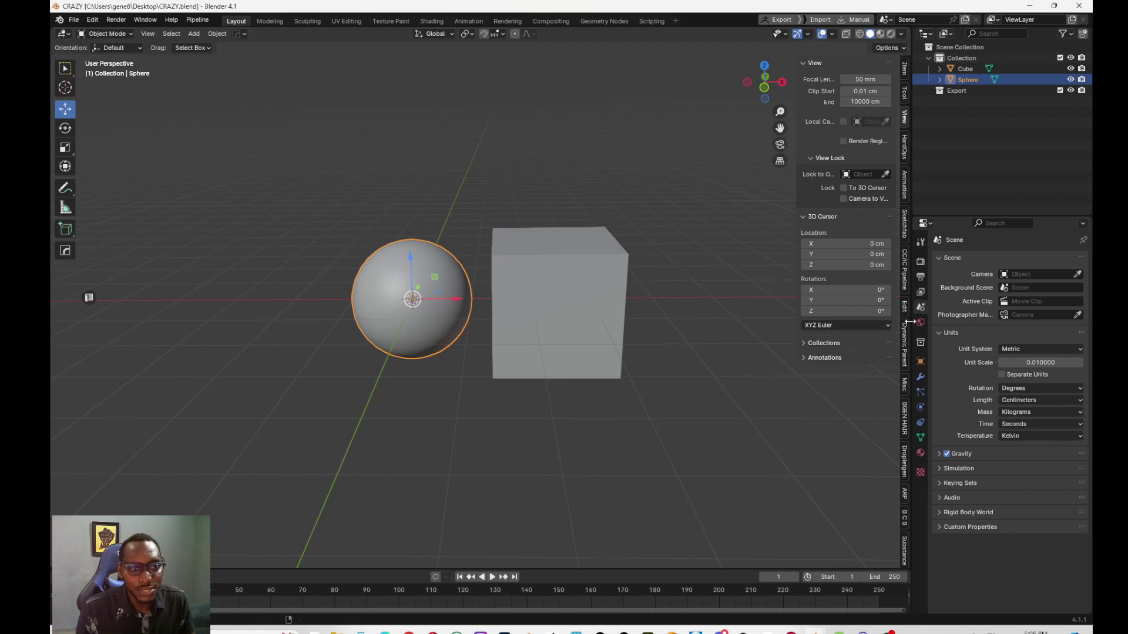
- Use Export and Open in Painter on the Substance tab to send the sphere-and-cube collection to Painter
scroll(908, 509, "down", 1)
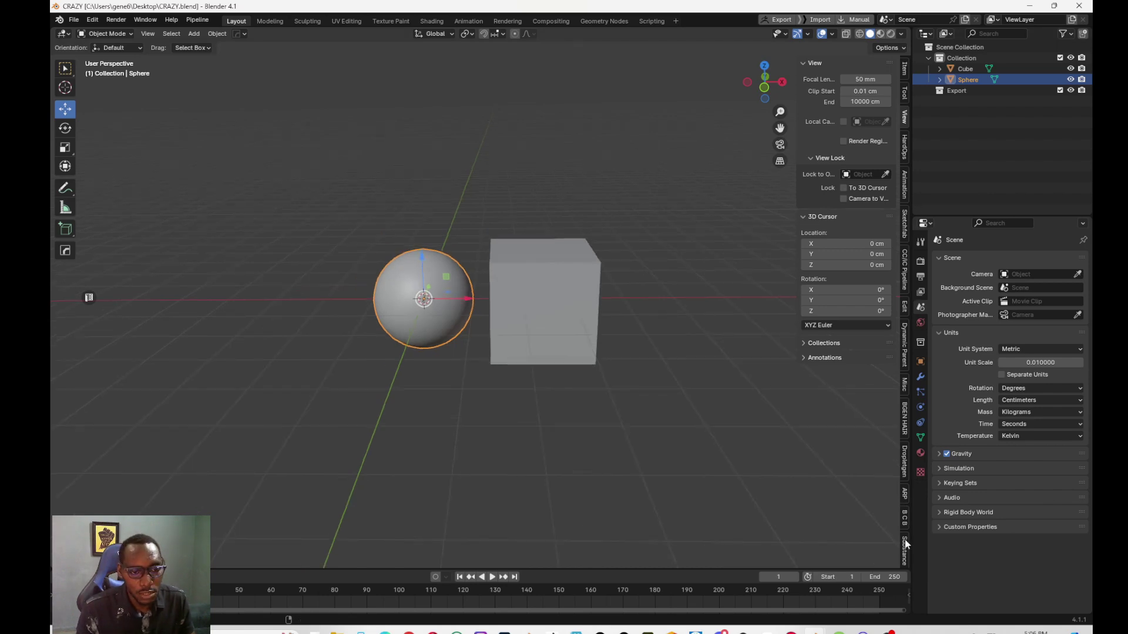
left_click(904, 540)
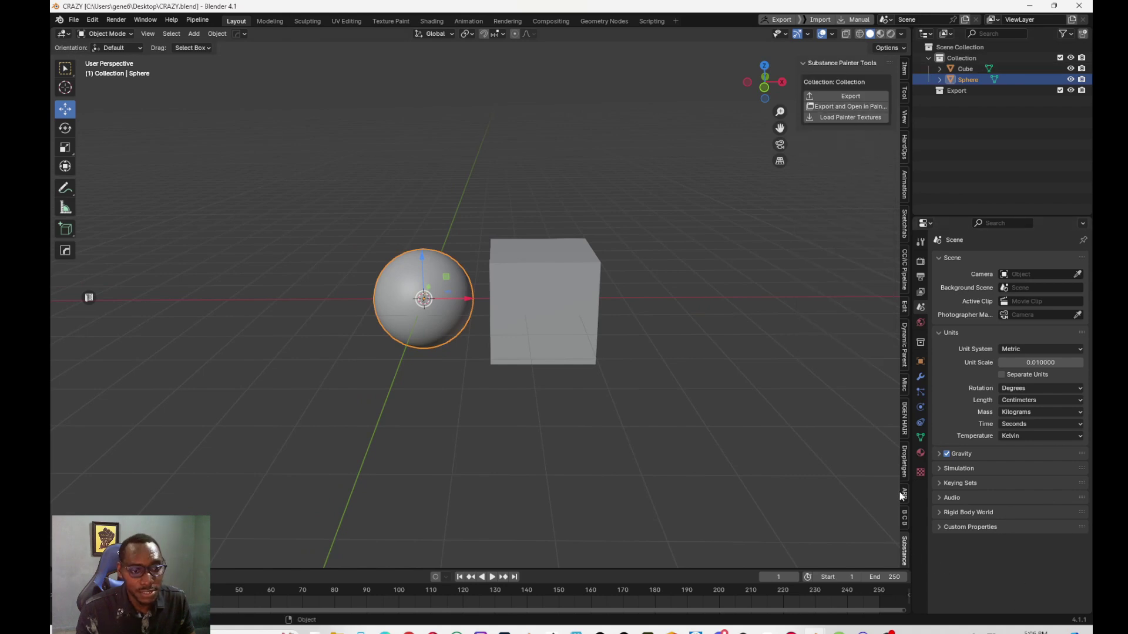
scroll(904, 481, "down", 2)
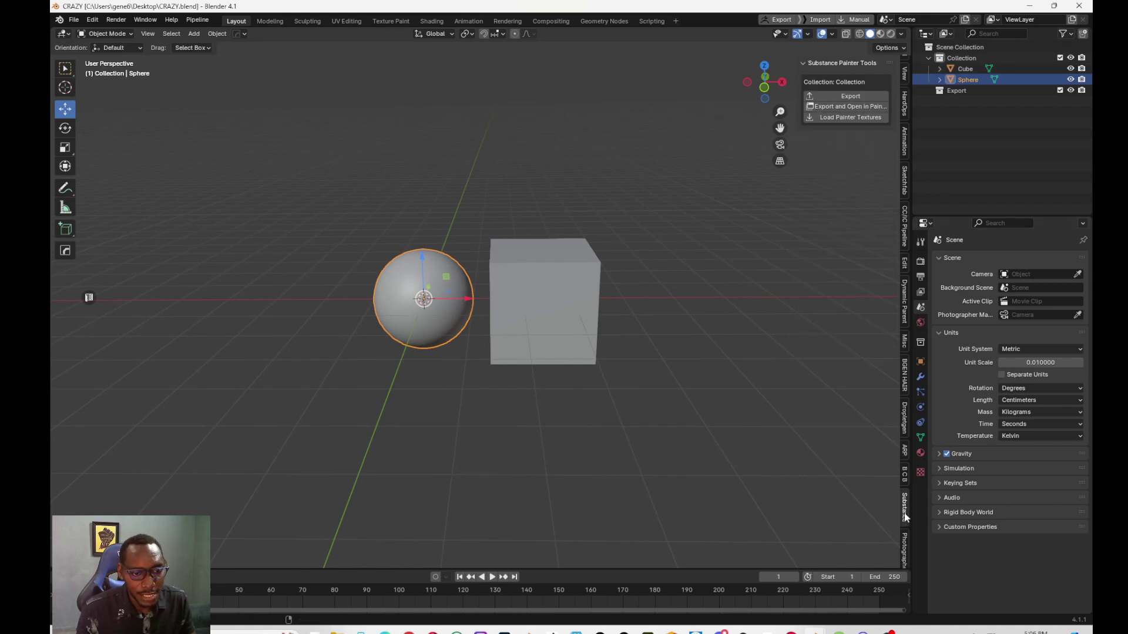
middle_click_drag(763, 447, 620, 360)
scroll(448, 277, "up", 3)
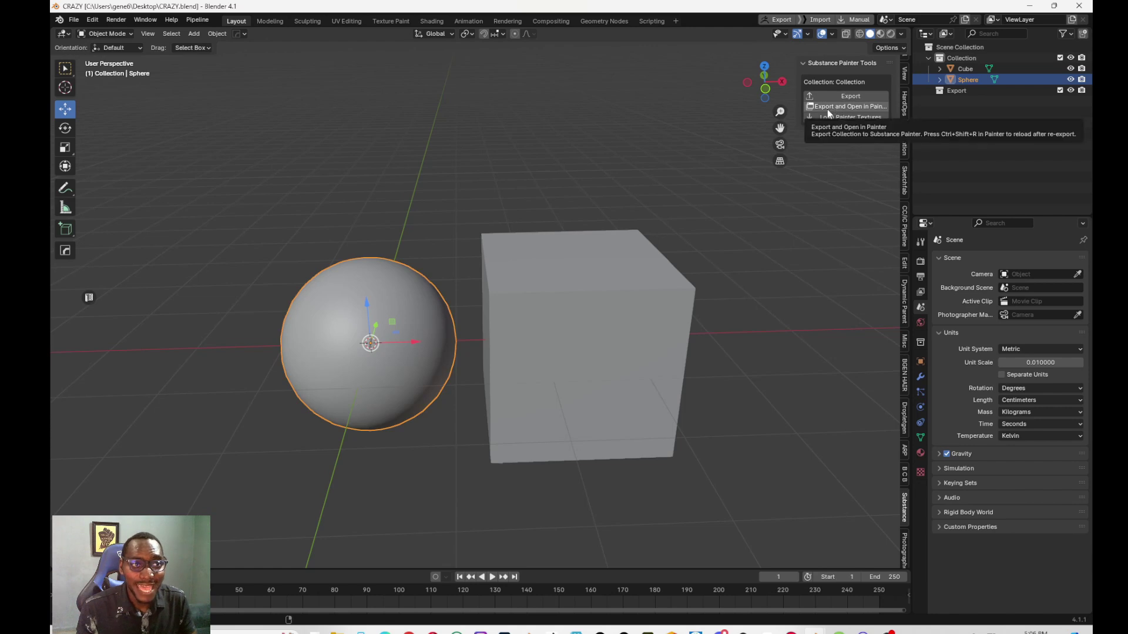
left_click(875, 108)
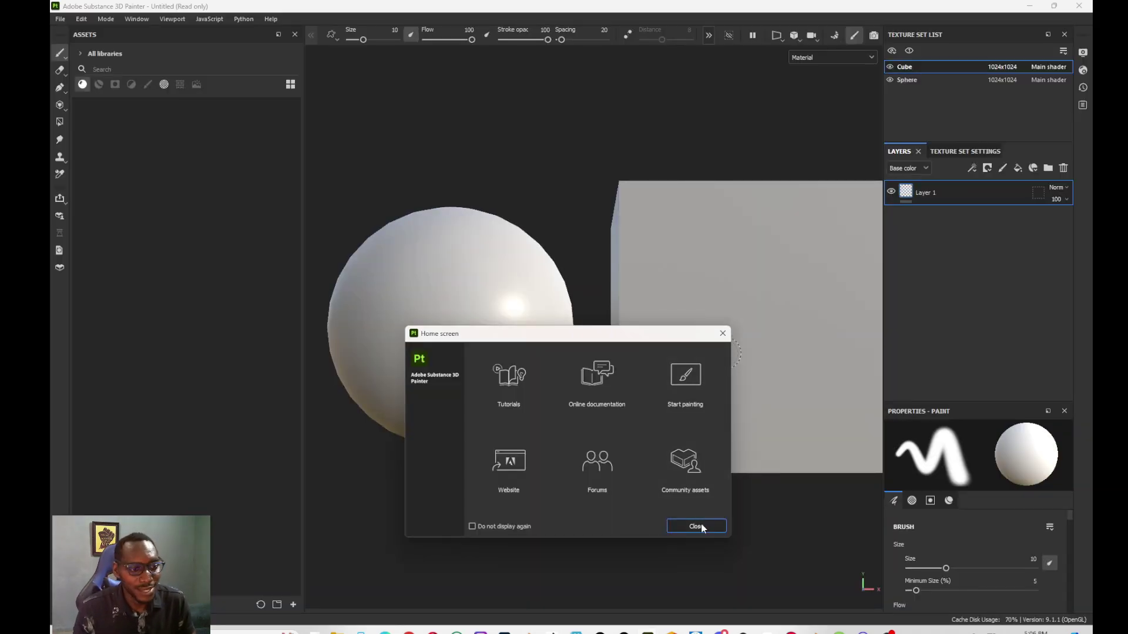
left_click(701, 527)
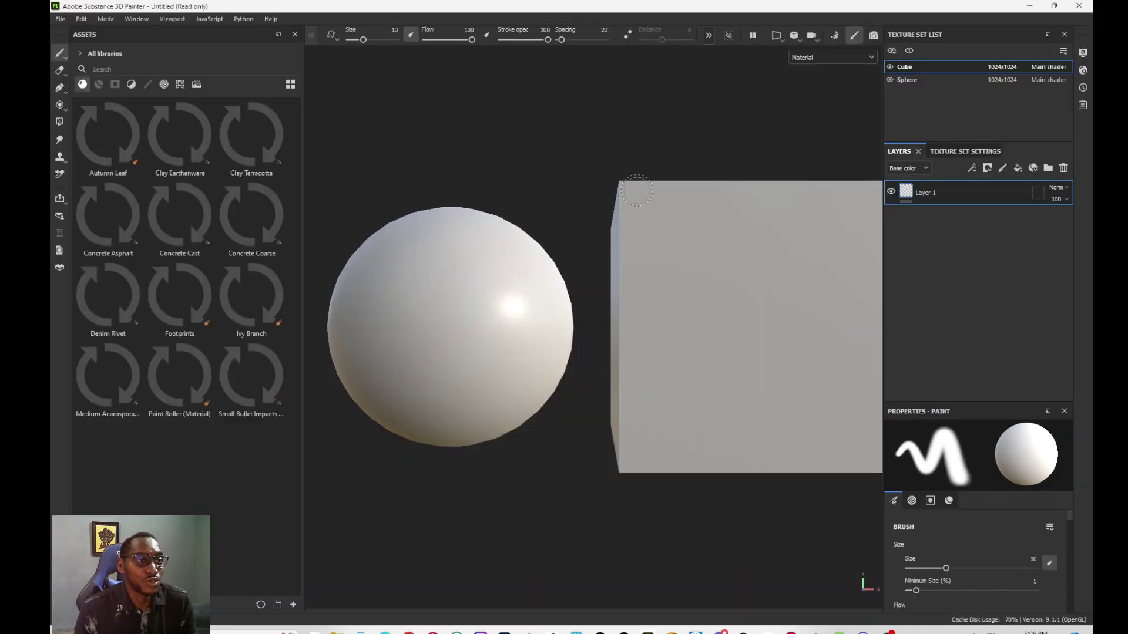
left_click(60, 19)
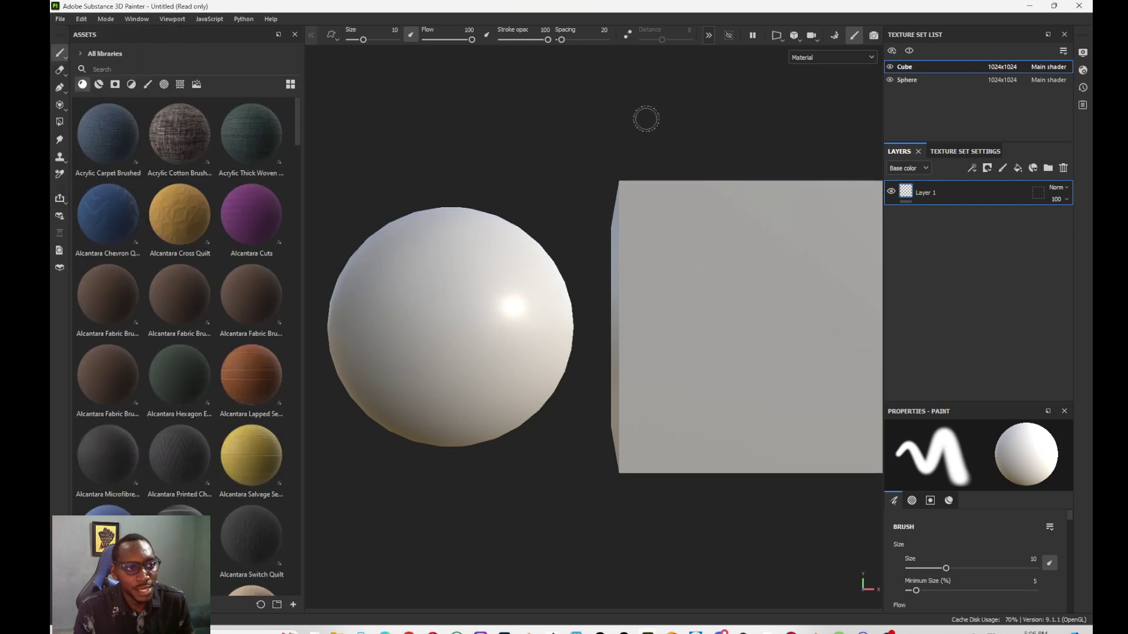
left_click_drag(646, 120, 685, 285, "alt")
scroll(675, 181, "down", 3)
middle_click_drag(684, 285, 691, 298, "alt")
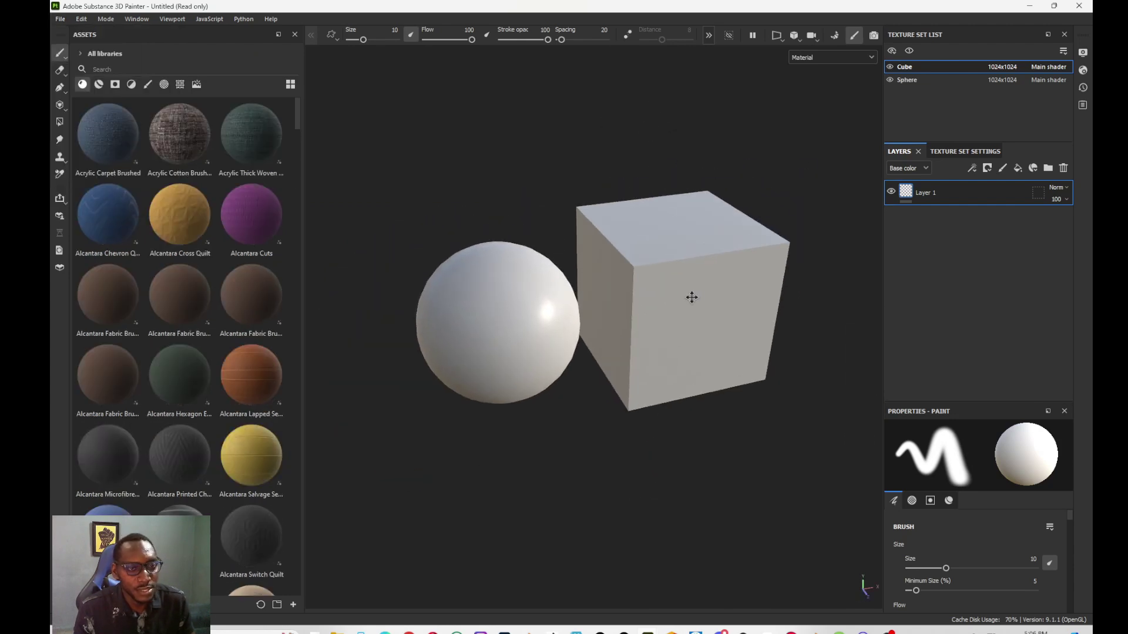
left_click(964, 151)
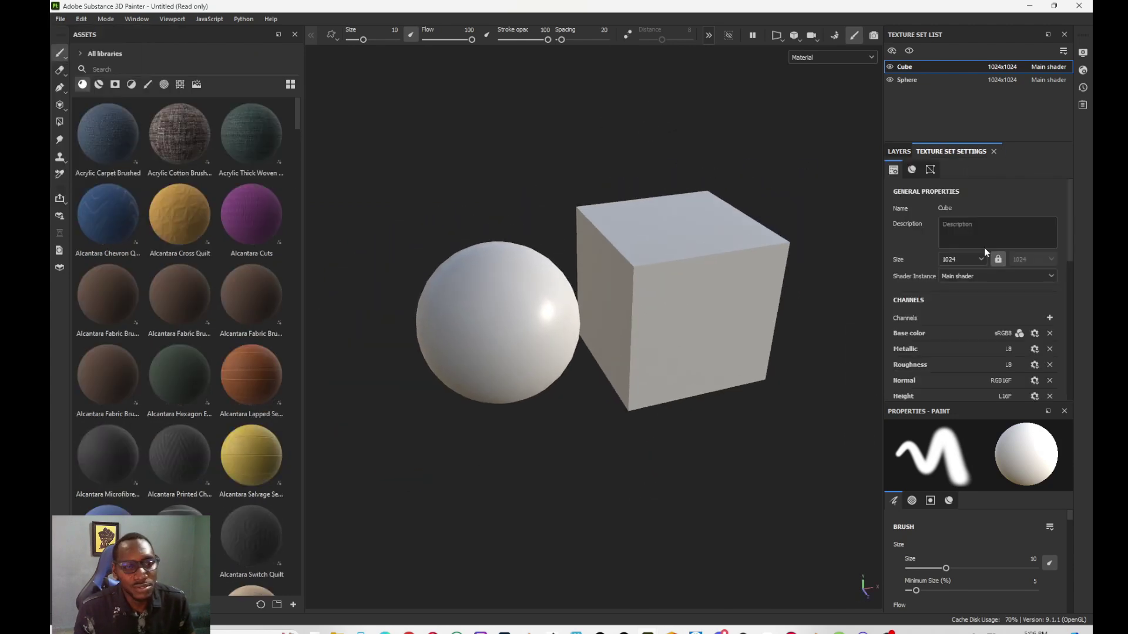
left_click(899, 151)
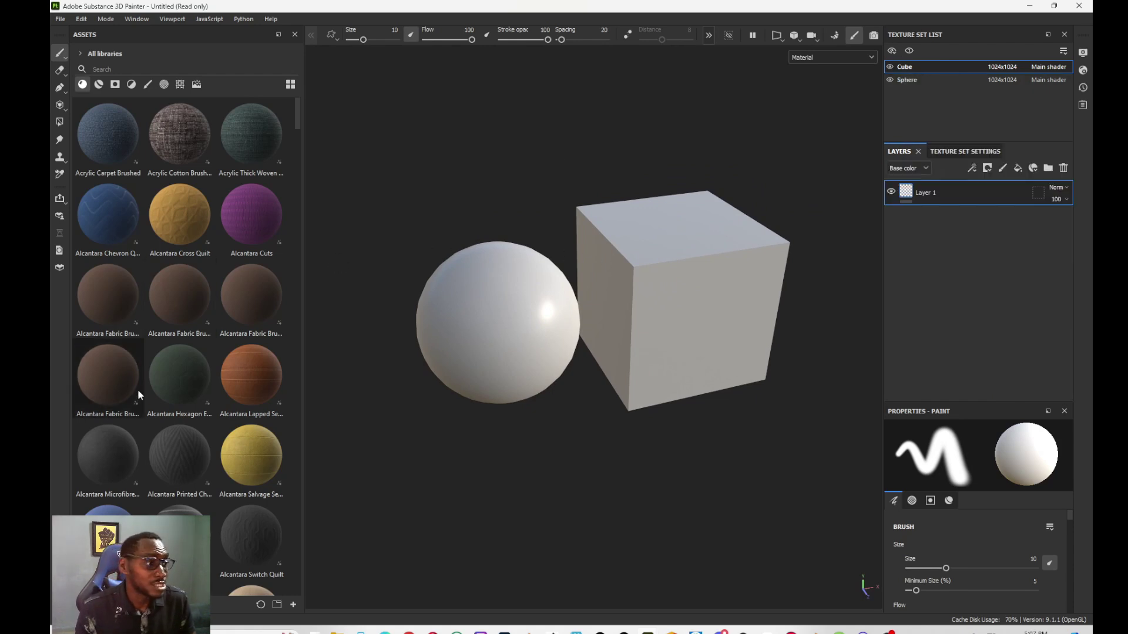
scroll(138, 399, "down", 10)
scroll(138, 399, "down", 5)
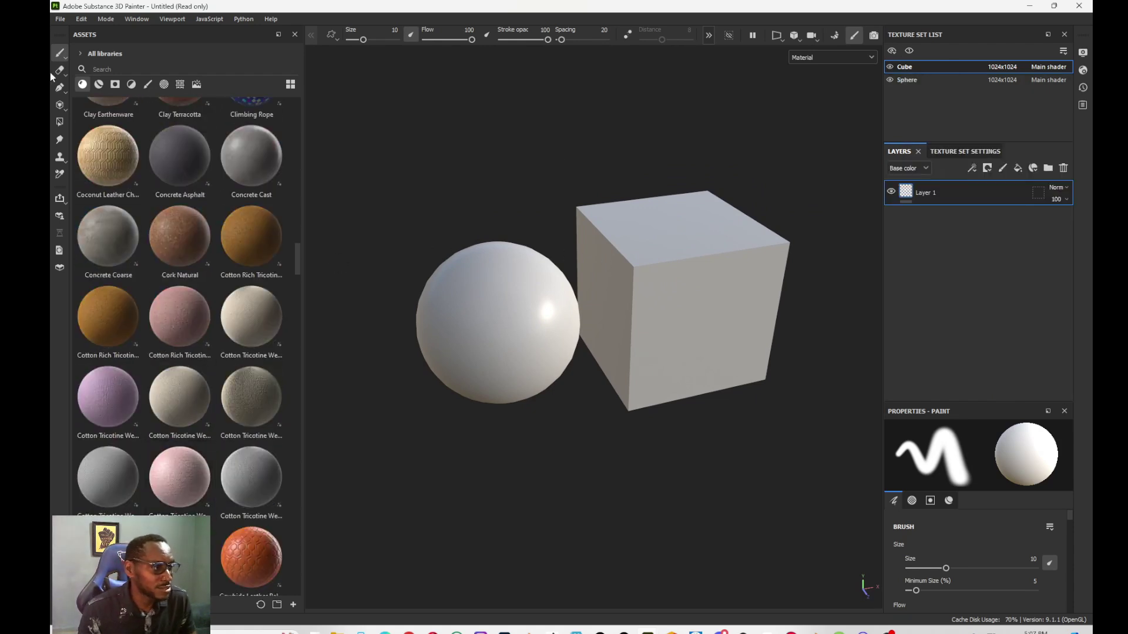
scroll(238, 384, "down", 5)
scroll(240, 388, "down", 5)
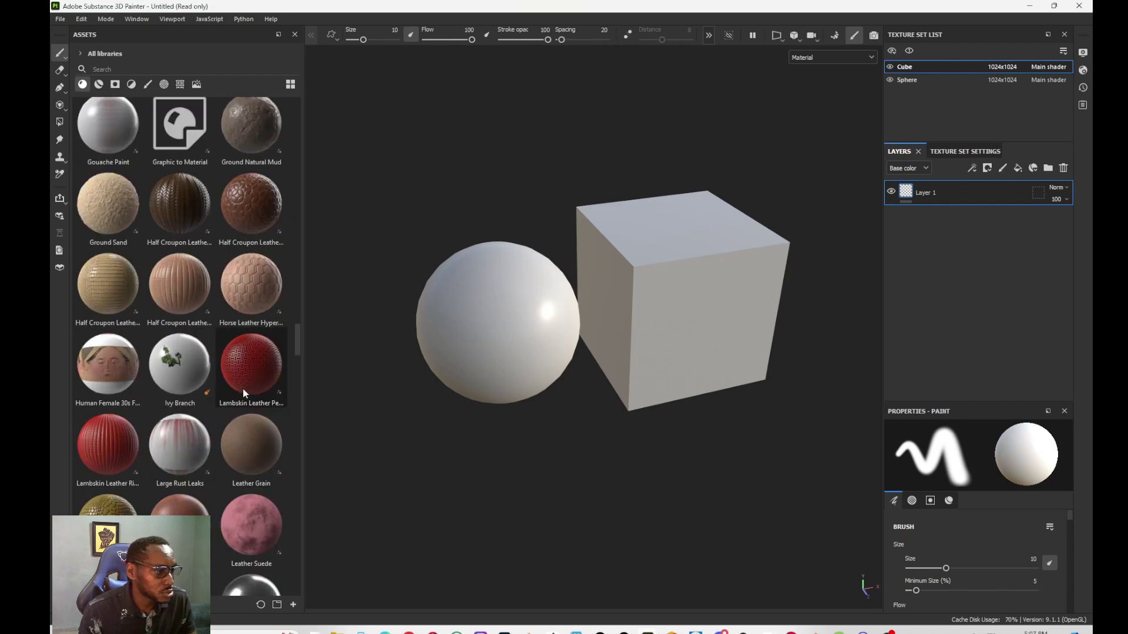
scroll(210, 372, "down", 15)
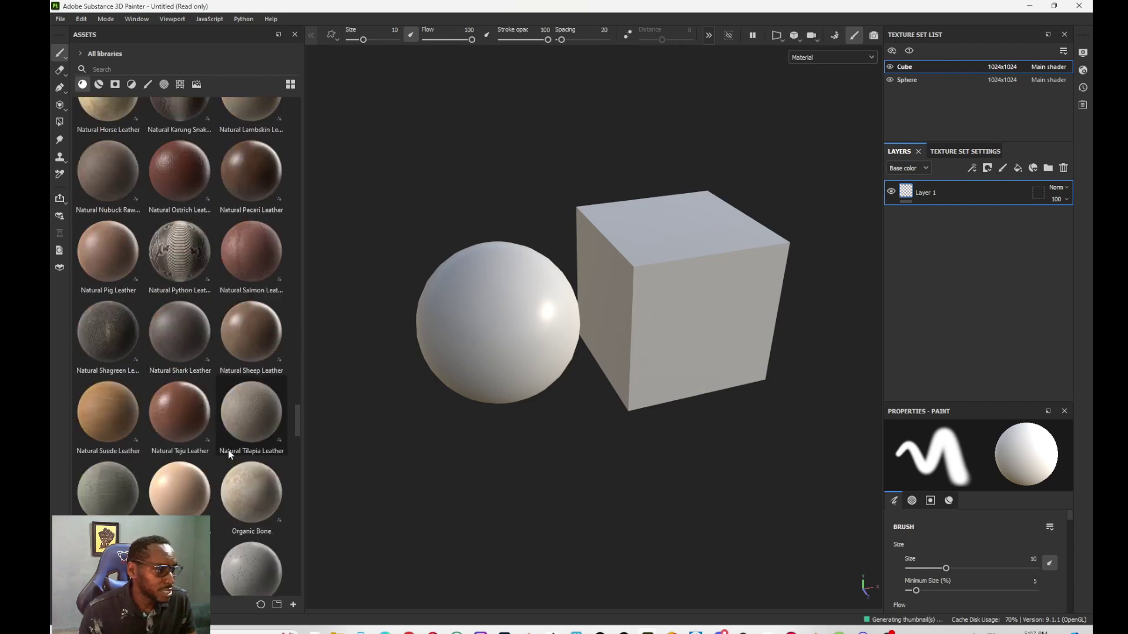
scroll(228, 457, "down", 3)
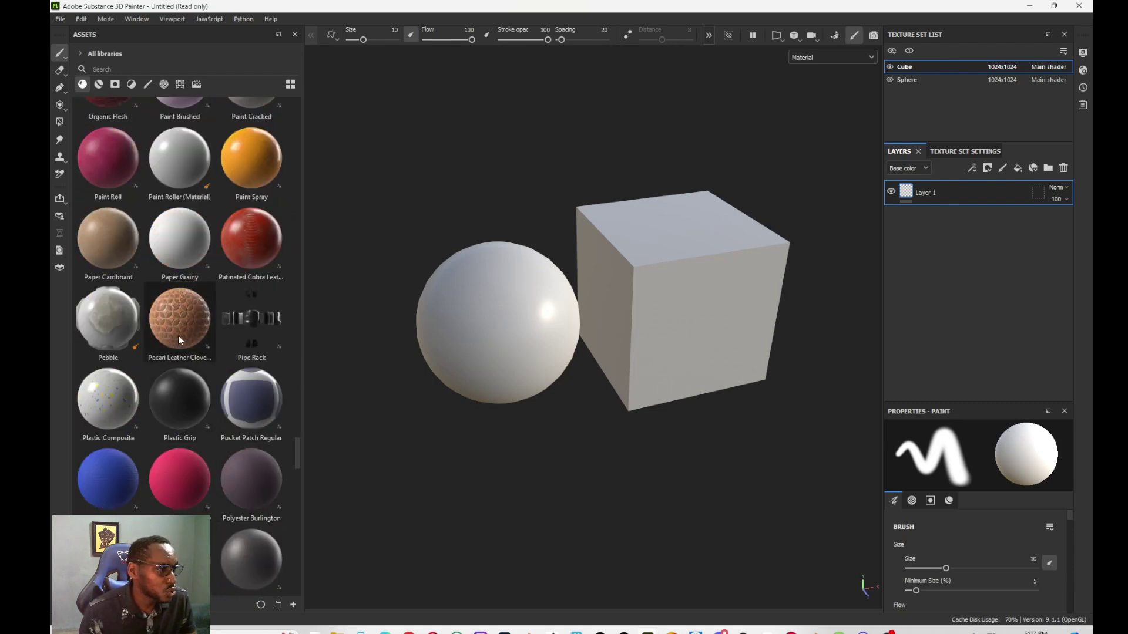
- Apply Pecari Leather Clover Quilt to the sphere
left_click_drag(178, 323, 504, 324)
scroll(508, 320, "up", 3)
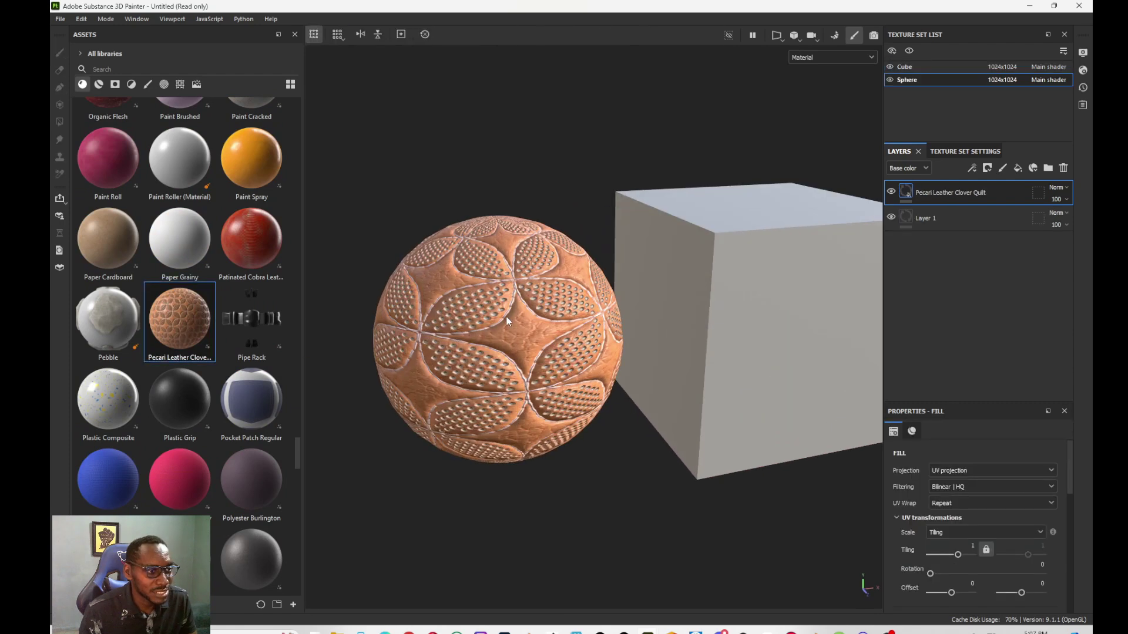
scroll(508, 320, "up", 3)
scroll(206, 295, "down", 3)
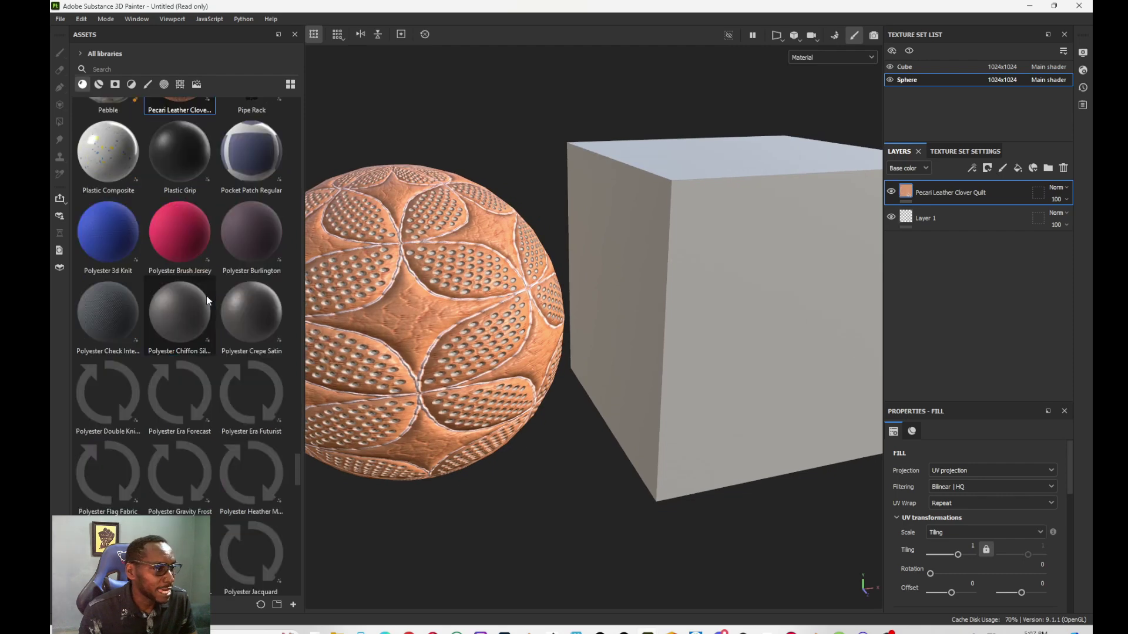
scroll(206, 295, "up", 15)
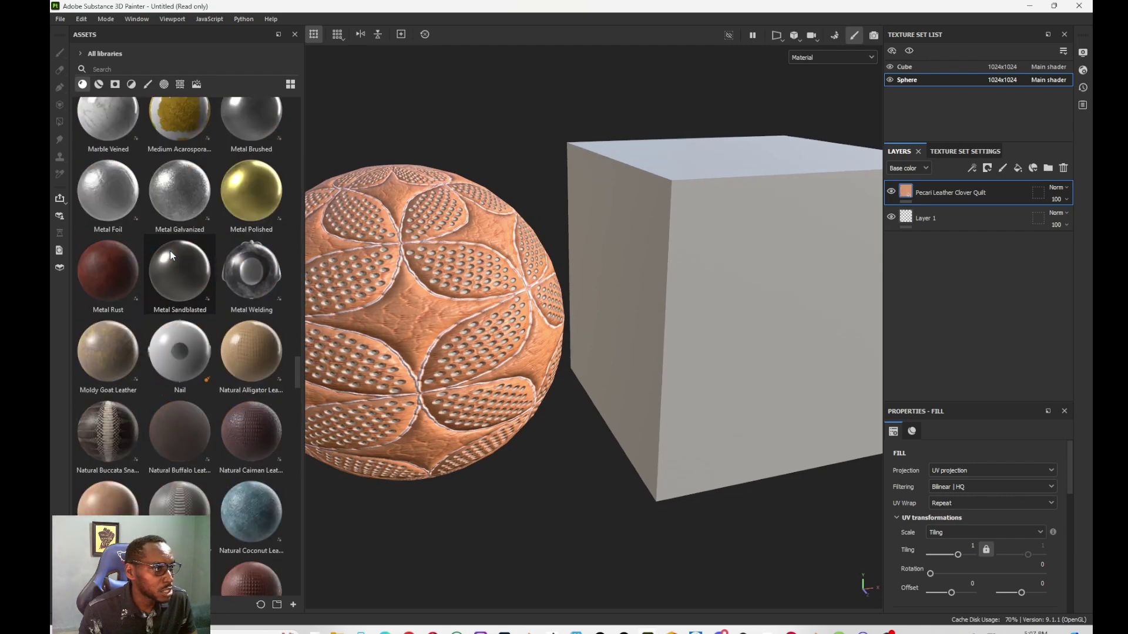
scroll(170, 254, "up", 10)
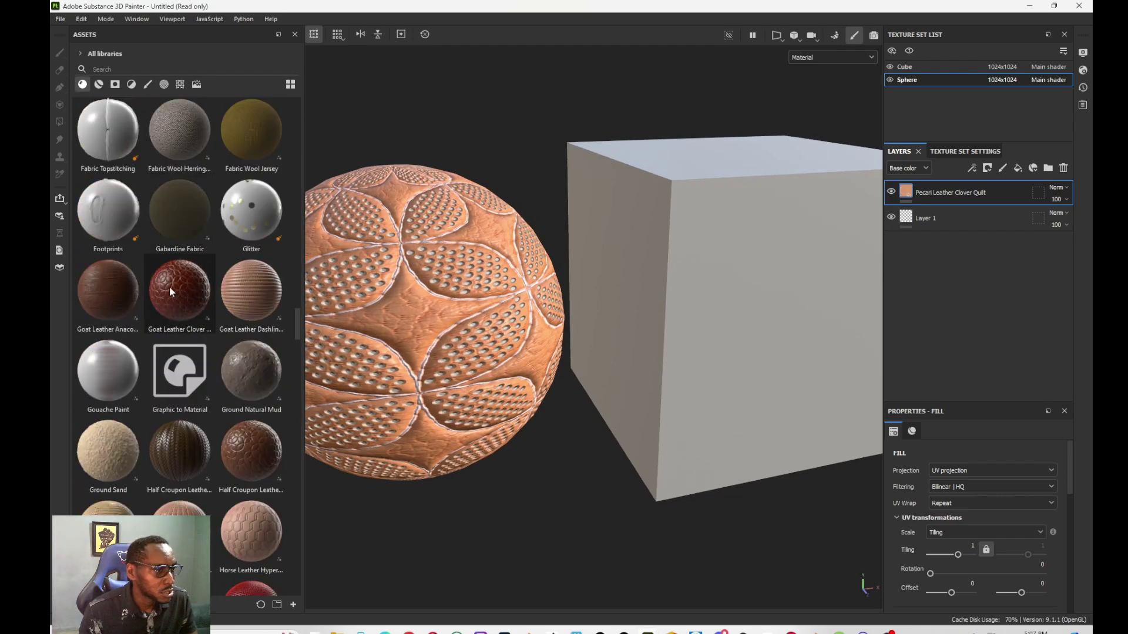
- Apply Goat Leather Clover Quilt to the cube with tiling 4.16
left_click_drag(166, 294, 697, 256)
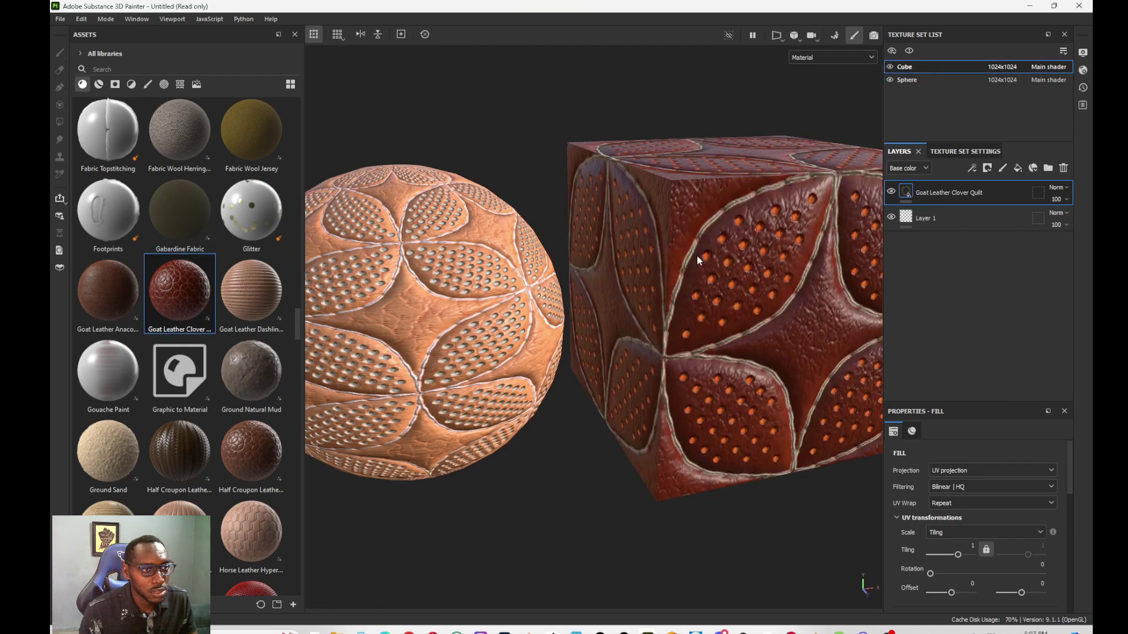
scroll(696, 256, "down", 2)
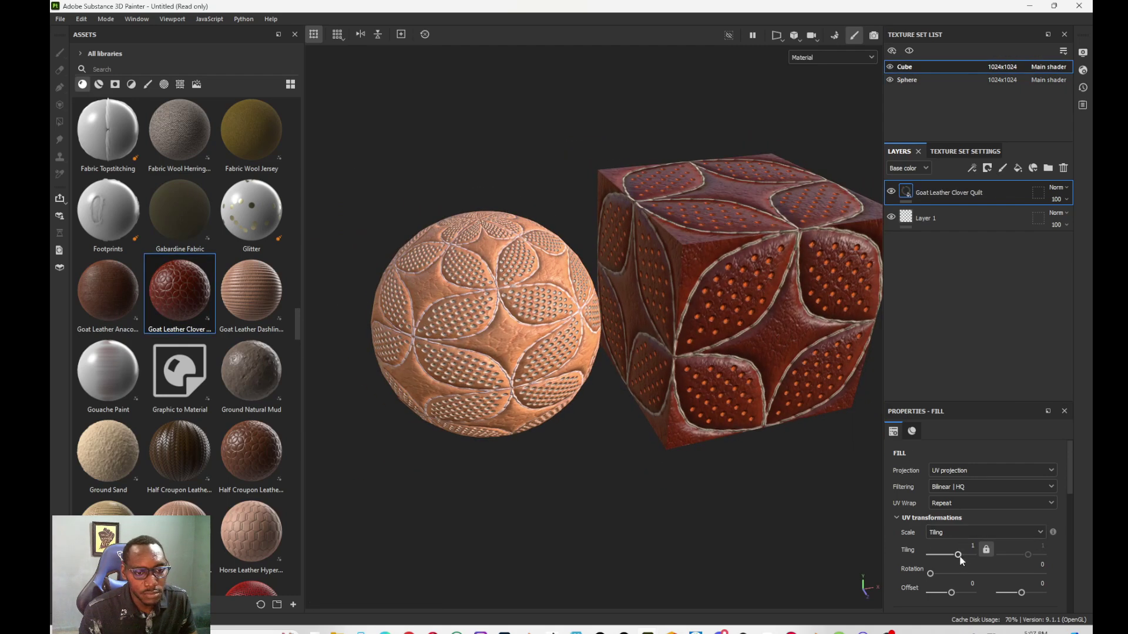
left_click_drag(958, 554, 961, 555)
left_click_drag(723, 353, 591, 348, "alt")
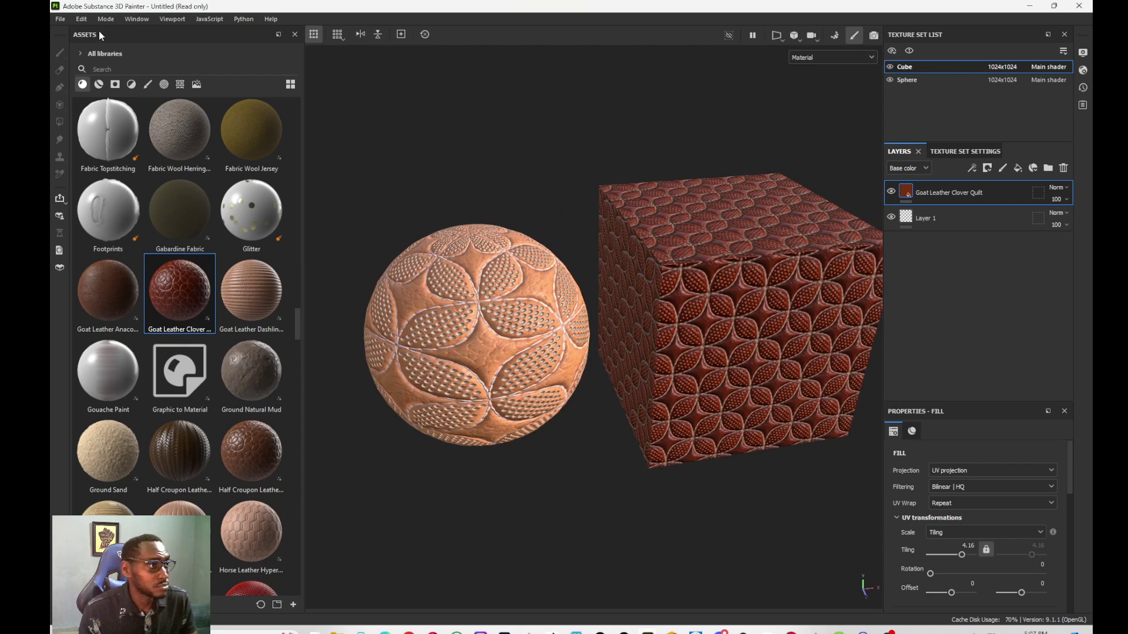
- Export the Cube and Sphere textures using the Blender (Principled BSDF) output template
left_click(63, 24)
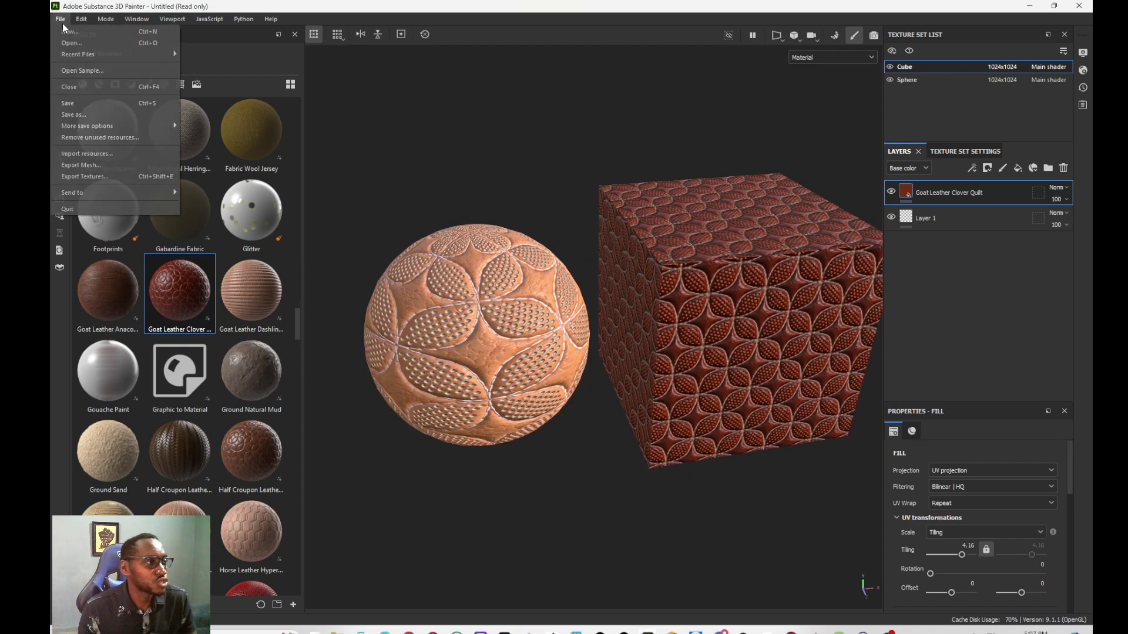
left_click(86, 177)
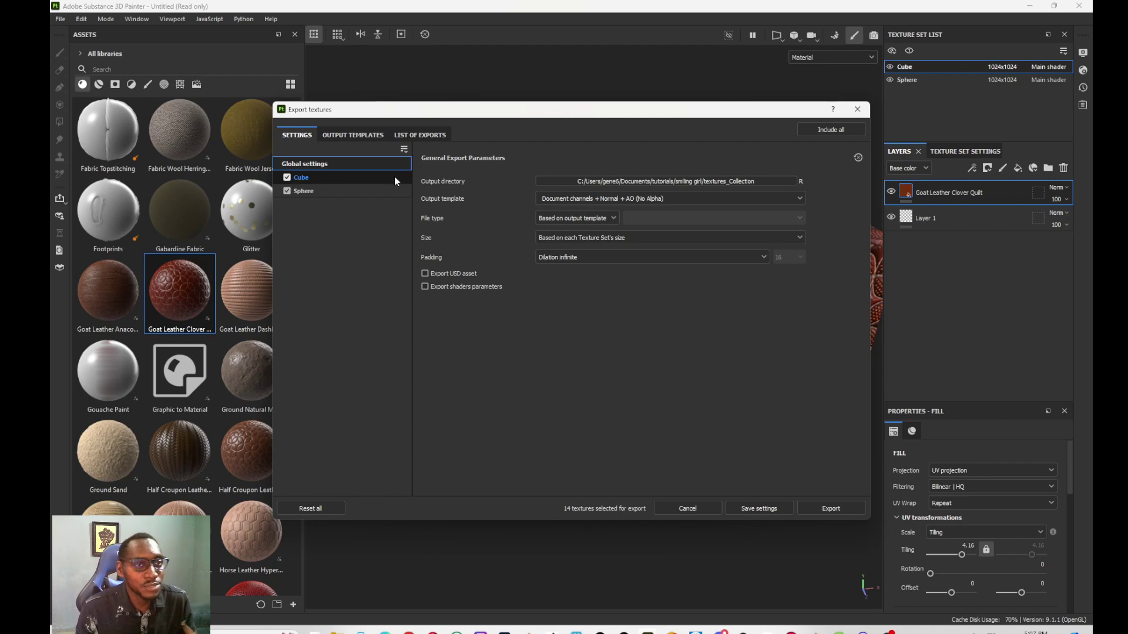
left_click(287, 192)
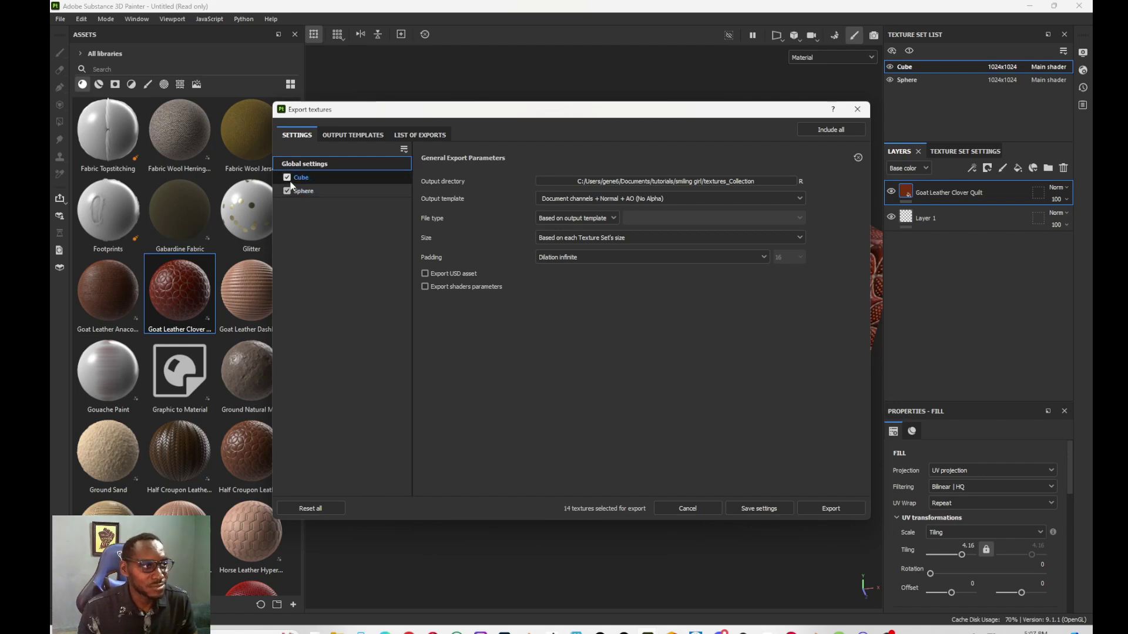
left_click(287, 177)
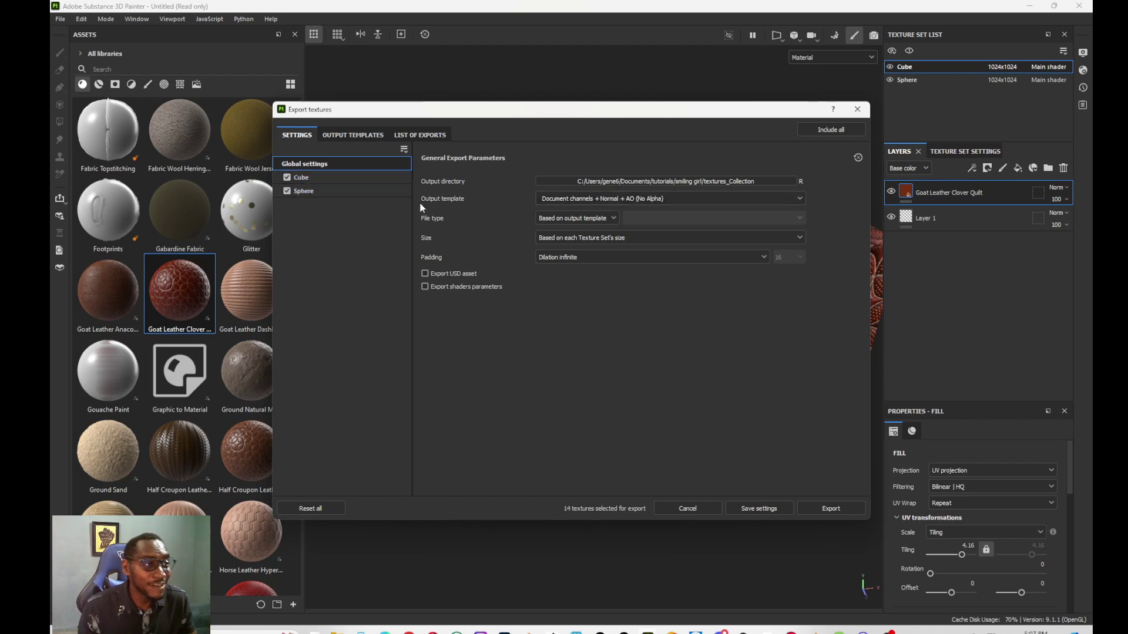
left_click(576, 200)
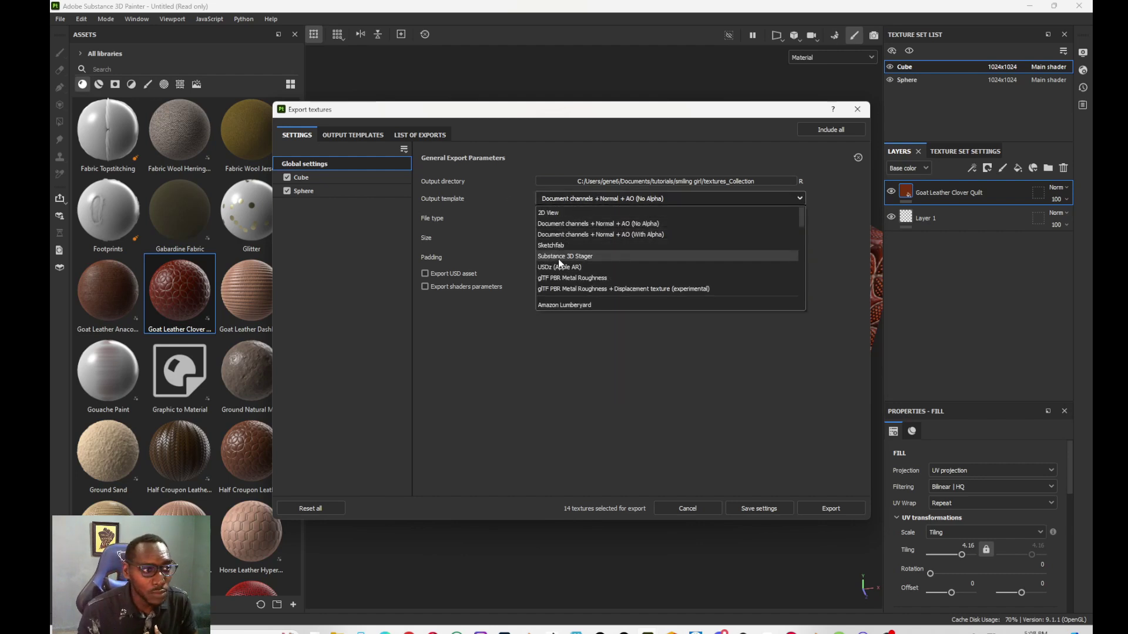
scroll(565, 287, "down", 1)
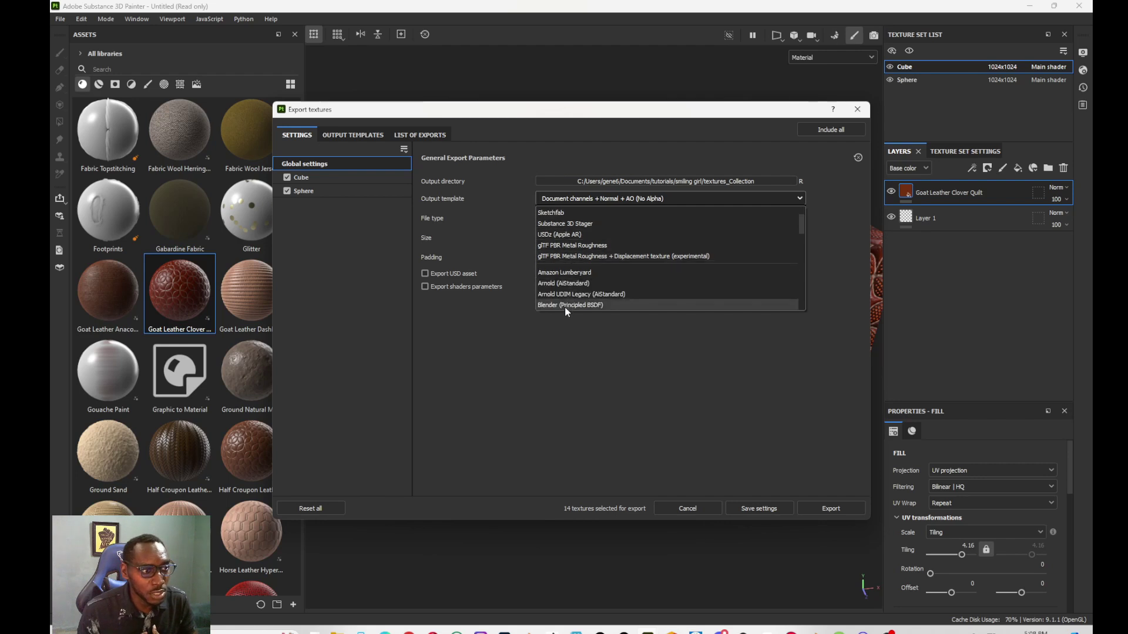
left_click(565, 305)
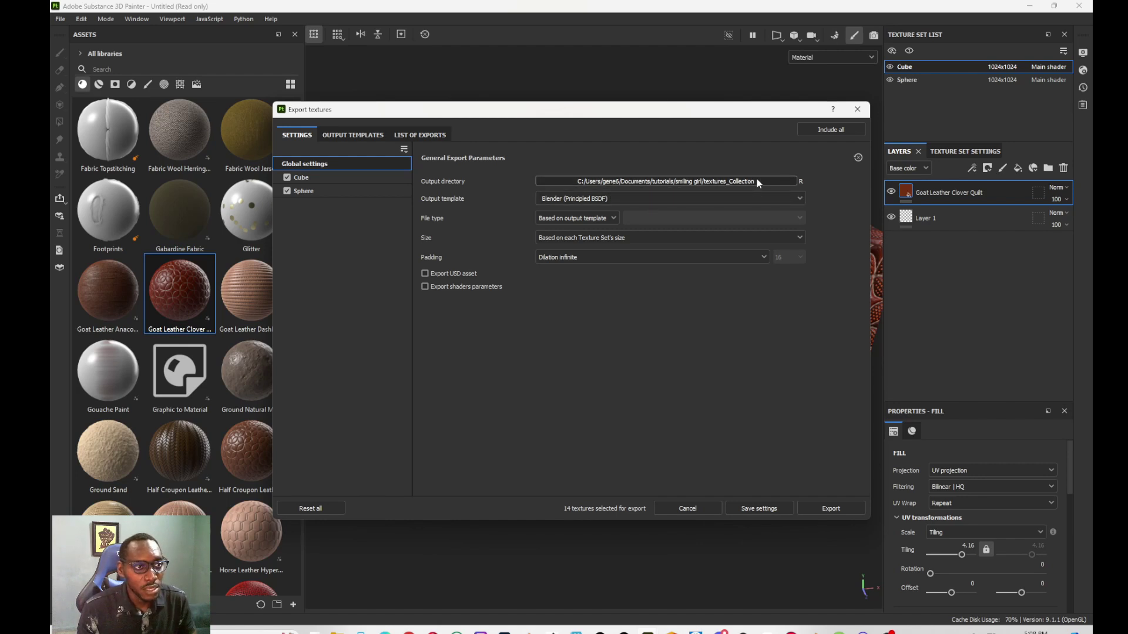
left_click(834, 508)
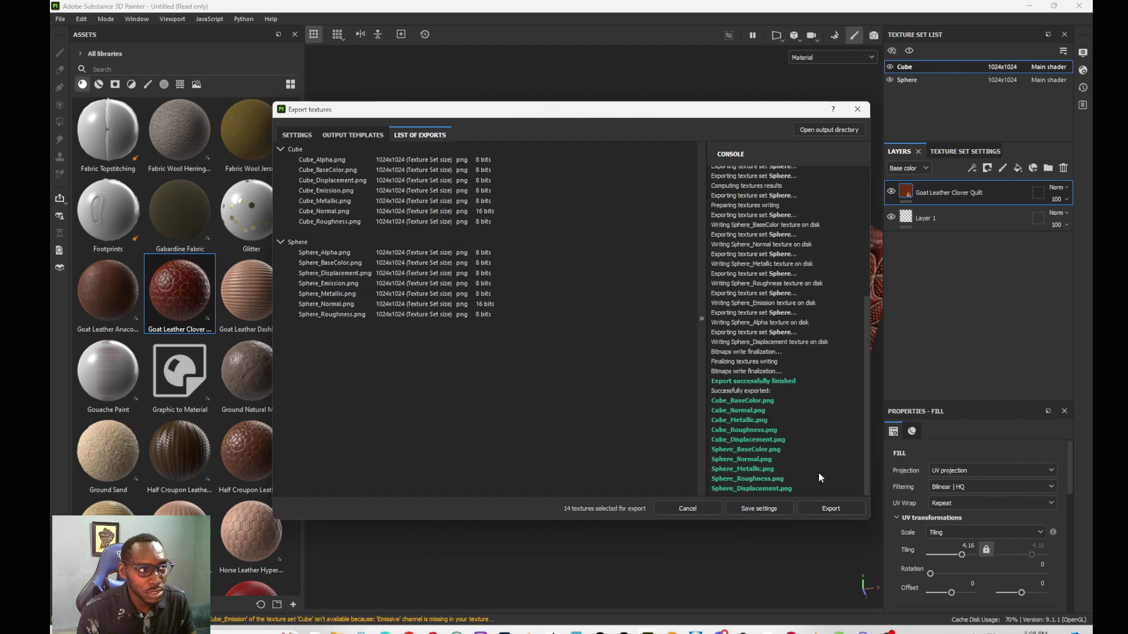
- Load the exported Painter textures onto the objects in Blender and view them in rendered shading
left_click(857, 110)
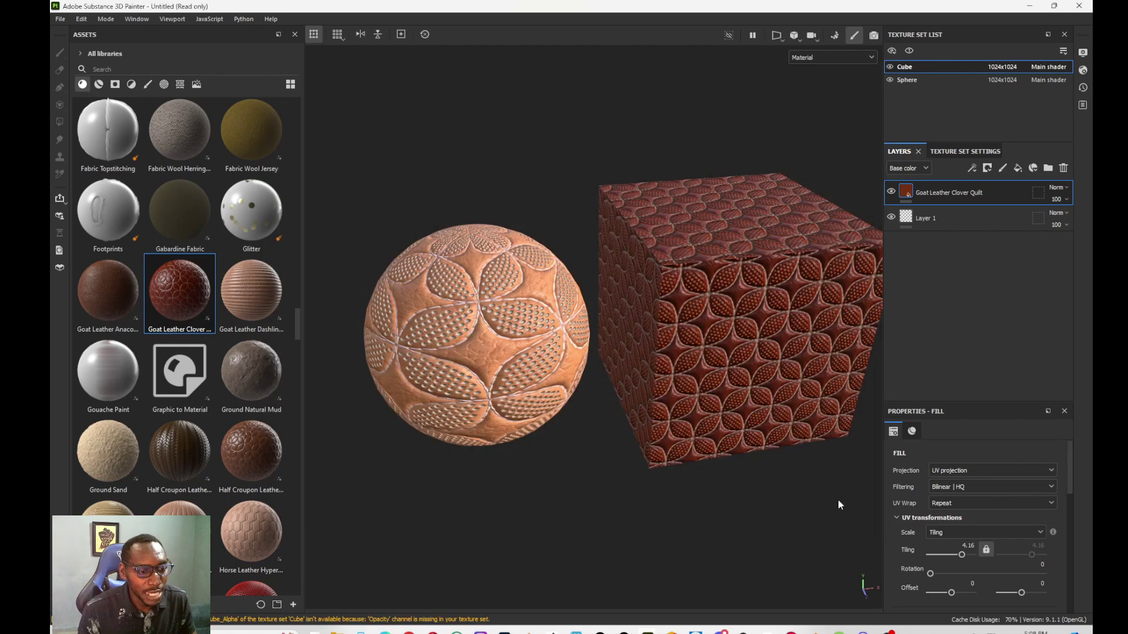
mouse_move(814, 631)
left_click(731, 528)
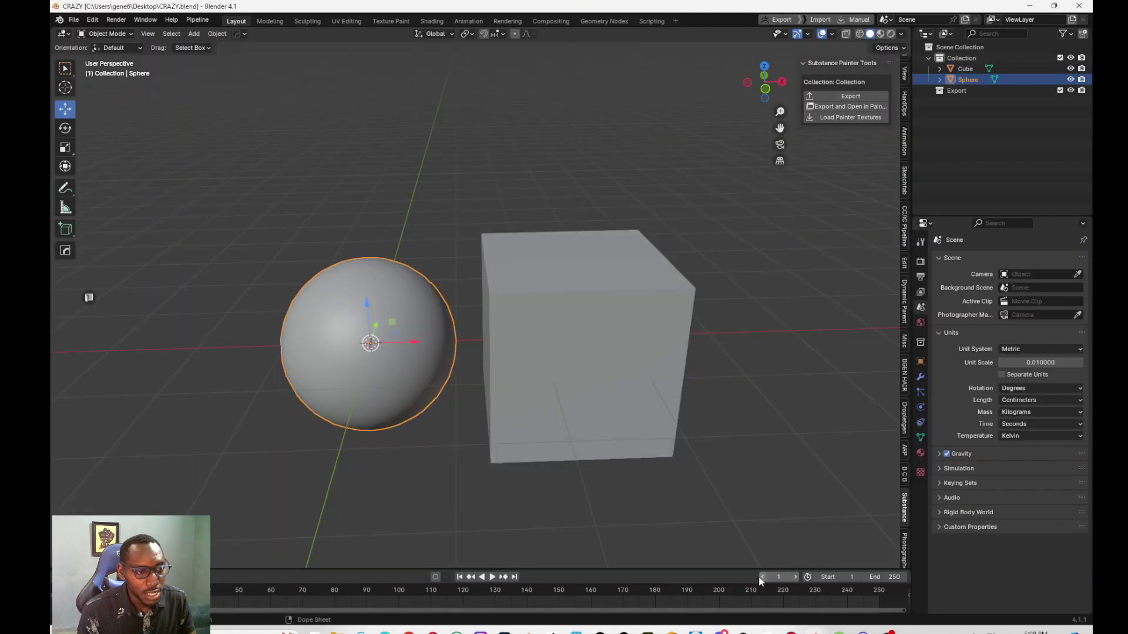
left_click(868, 118)
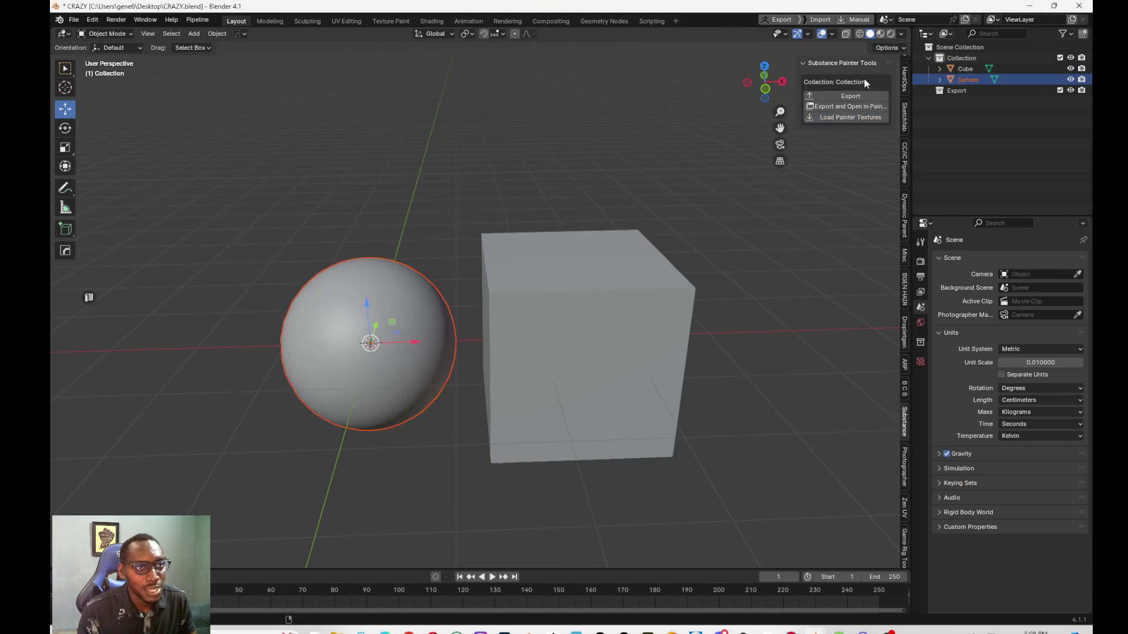
left_click(890, 34)
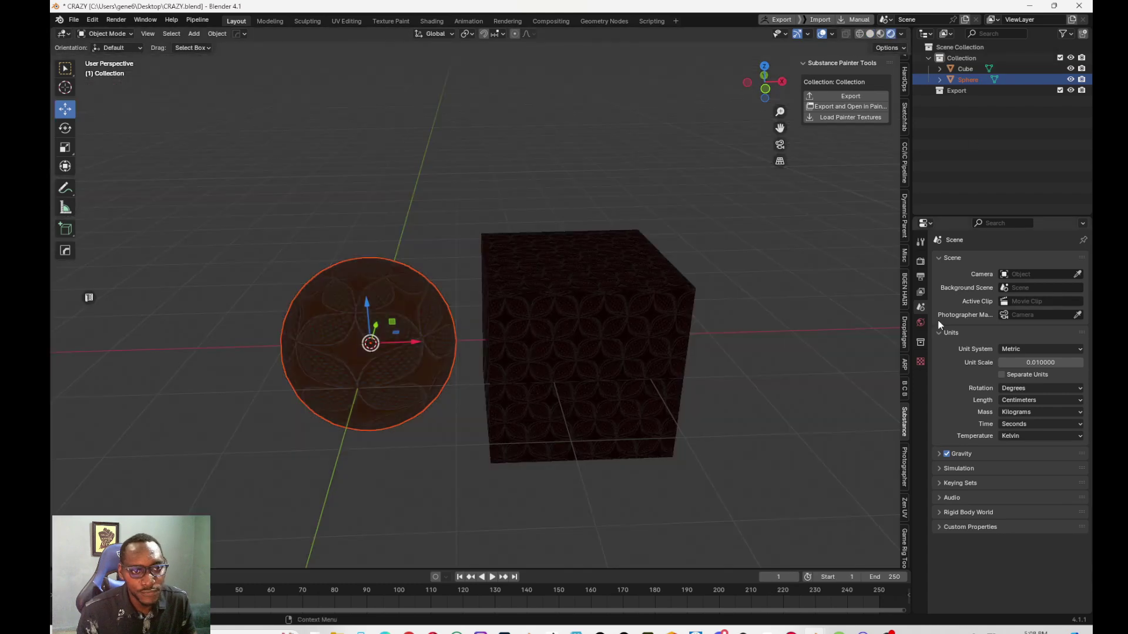
- Set the render engine to Cycles with GPU Compute as the device
left_click(920, 276)
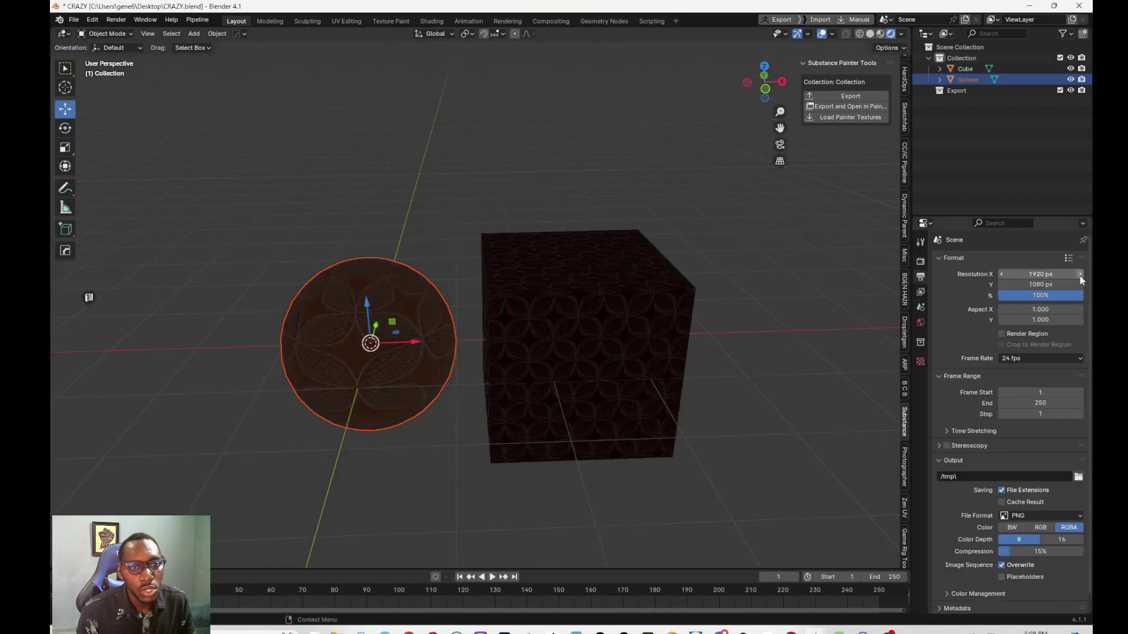
left_click(920, 262)
left_click(1041, 261)
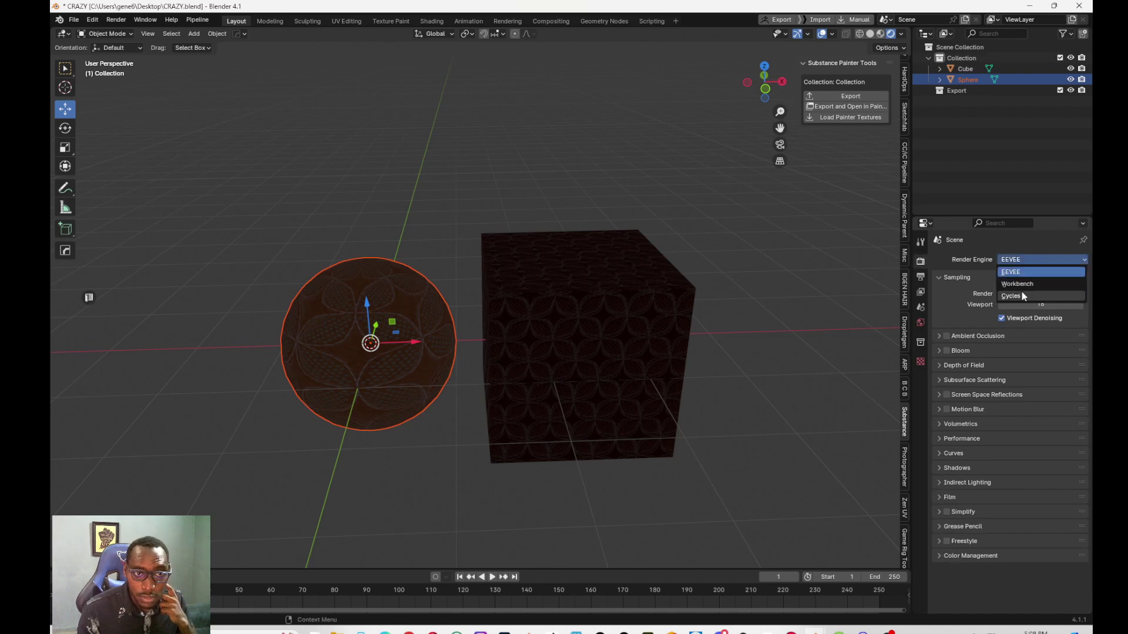
left_click(1021, 291)
left_click(1024, 284)
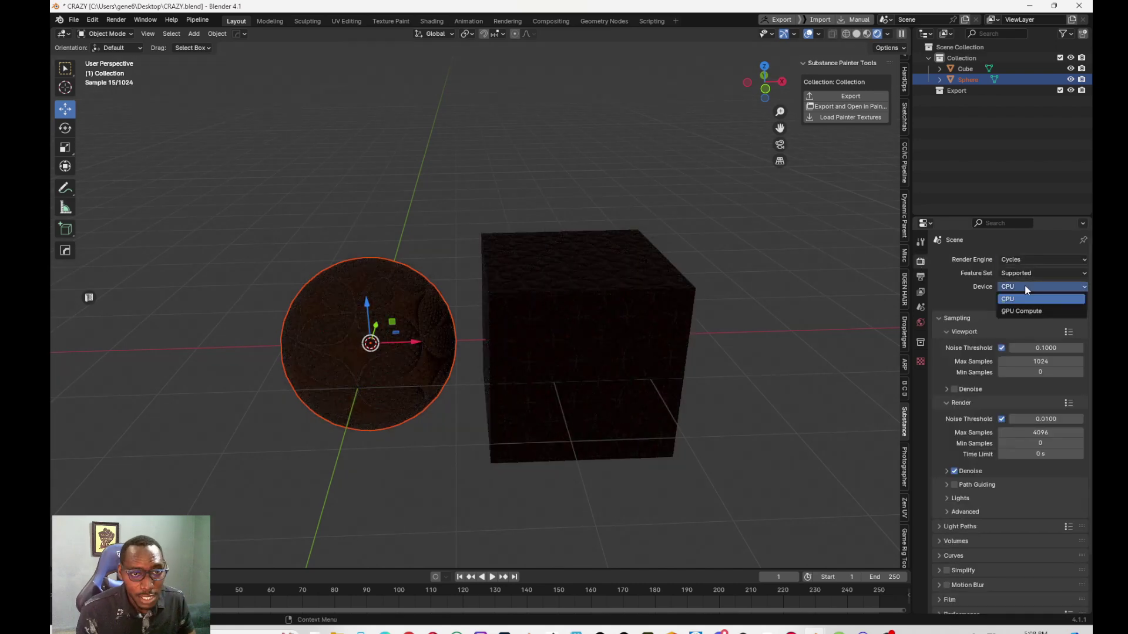
left_click(1010, 312)
middle_click_drag(715, 228, 715, 229)
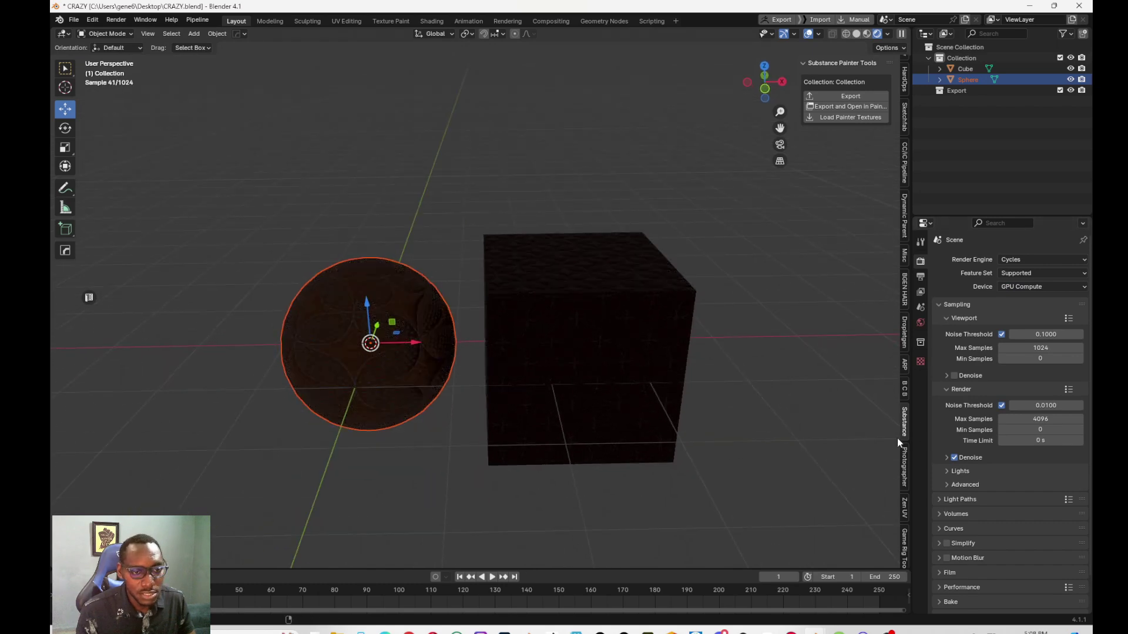
- Add a world HDRI from the Photographer add-on to light the scene
left_click(903, 473)
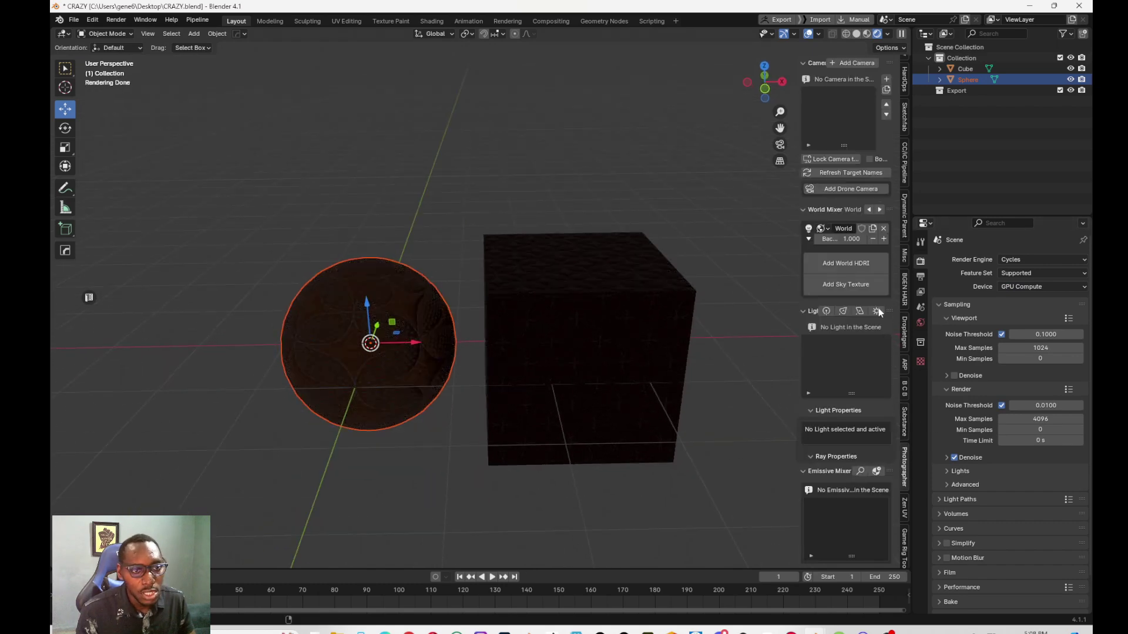
left_click(844, 261)
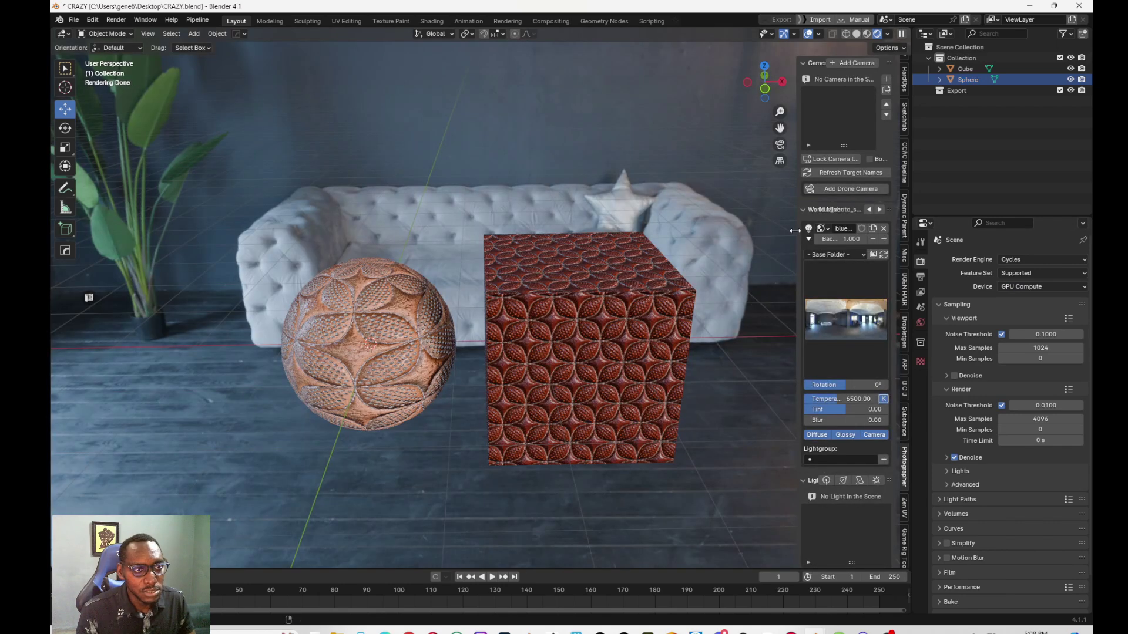
left_click_drag(799, 235, 828, 238)
middle_click_drag(781, 248, 580, 296)
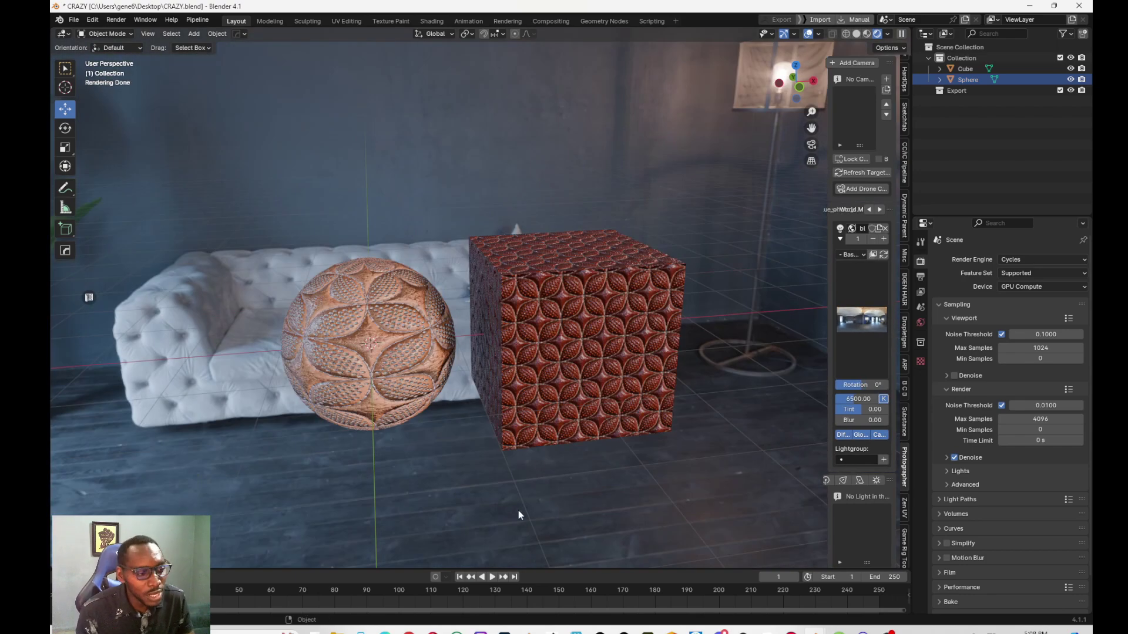
- Change the bottom Timeline area into the Shader Editor
key("shift+a")
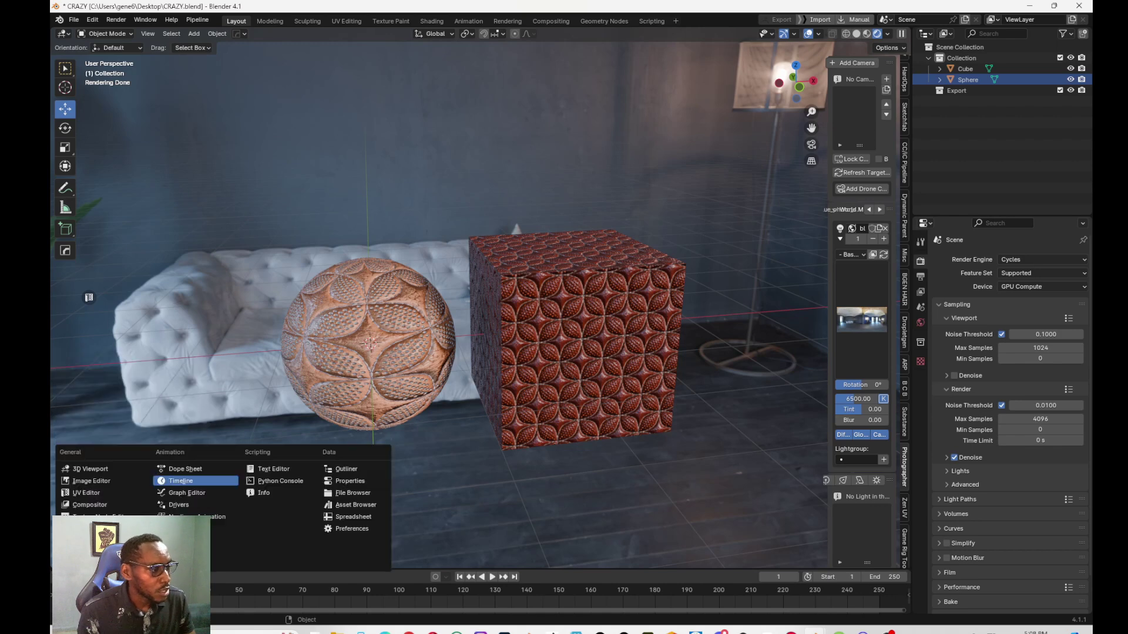
key("Escape")
left_click(61, 577)
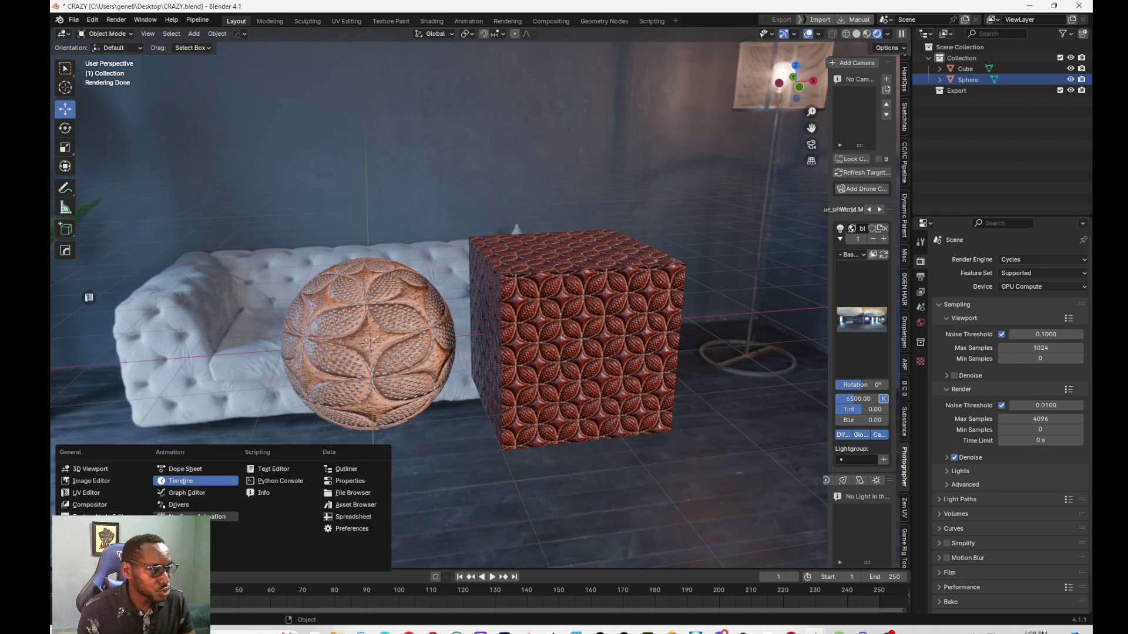
left_click(91, 481)
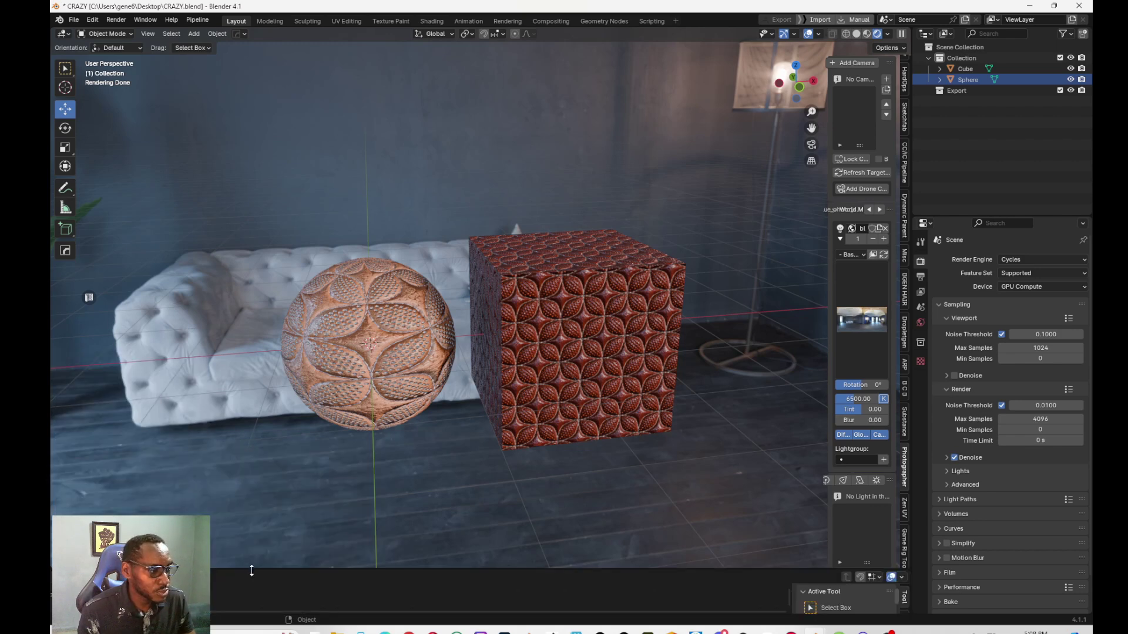
- Enlarge the Shader Editor and frame the sphere's full node tree
left_click_drag(252, 571, 250, 305)
left_click(435, 270)
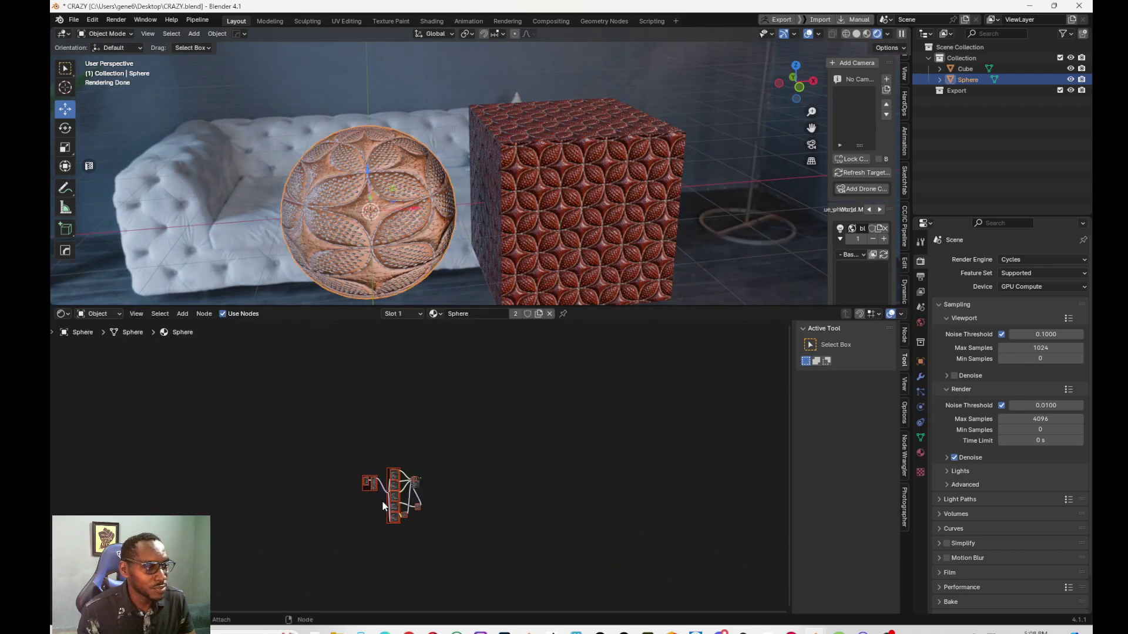
scroll(385, 506, "up", 5)
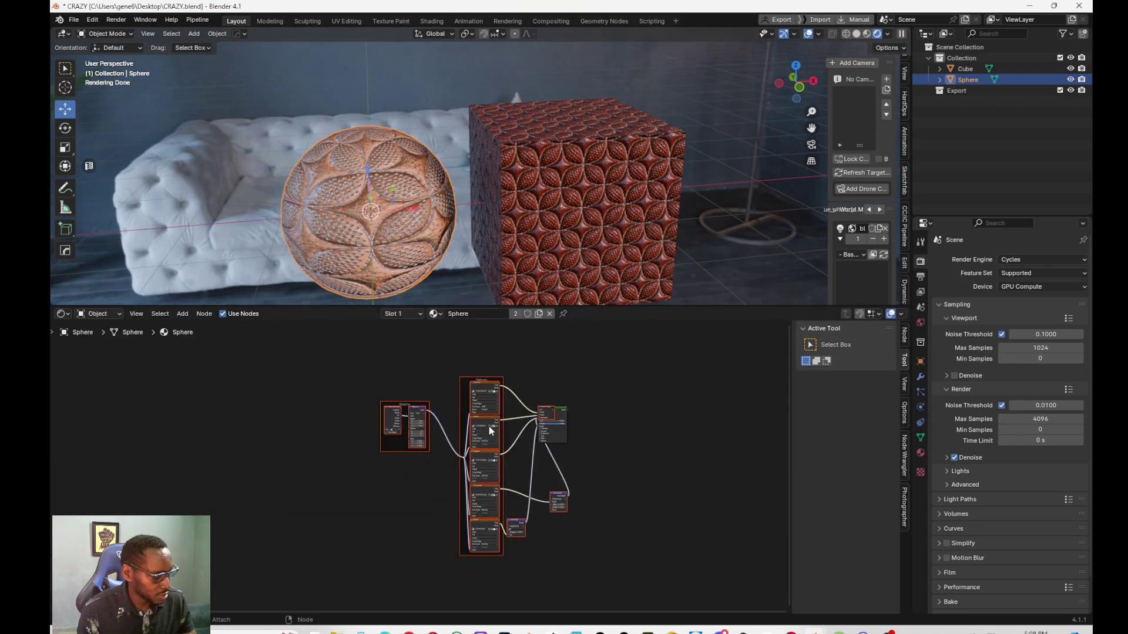
middle_click_drag(491, 431, 435, 429)
scroll(441, 411, "up", 2)
scroll(421, 413, "up", 2)
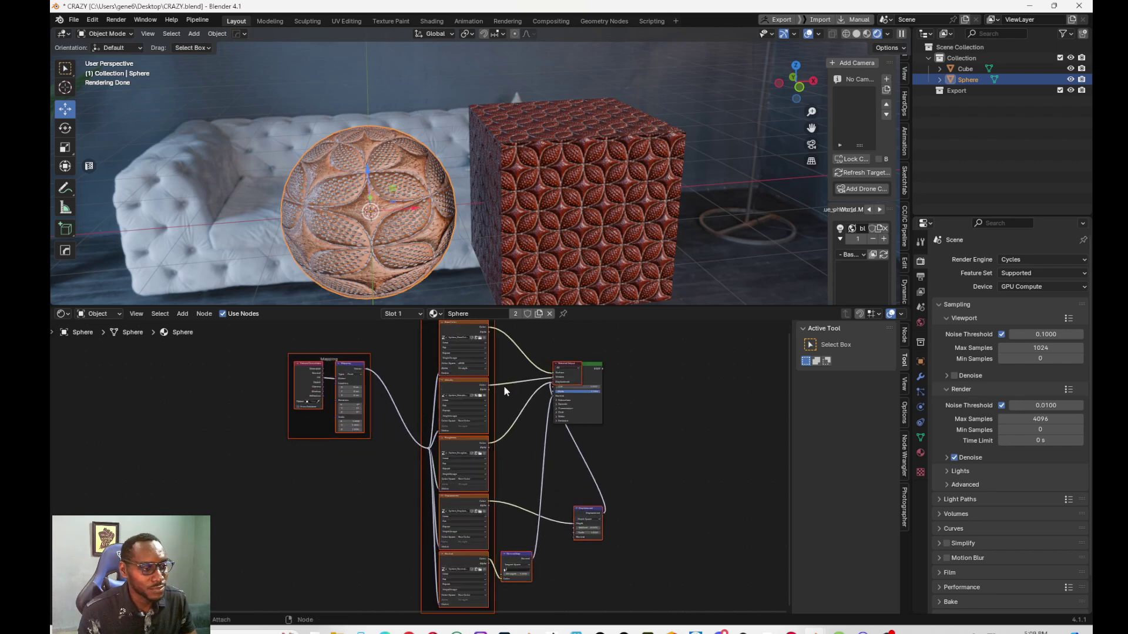
middle_click_drag(498, 394, 309, 429)
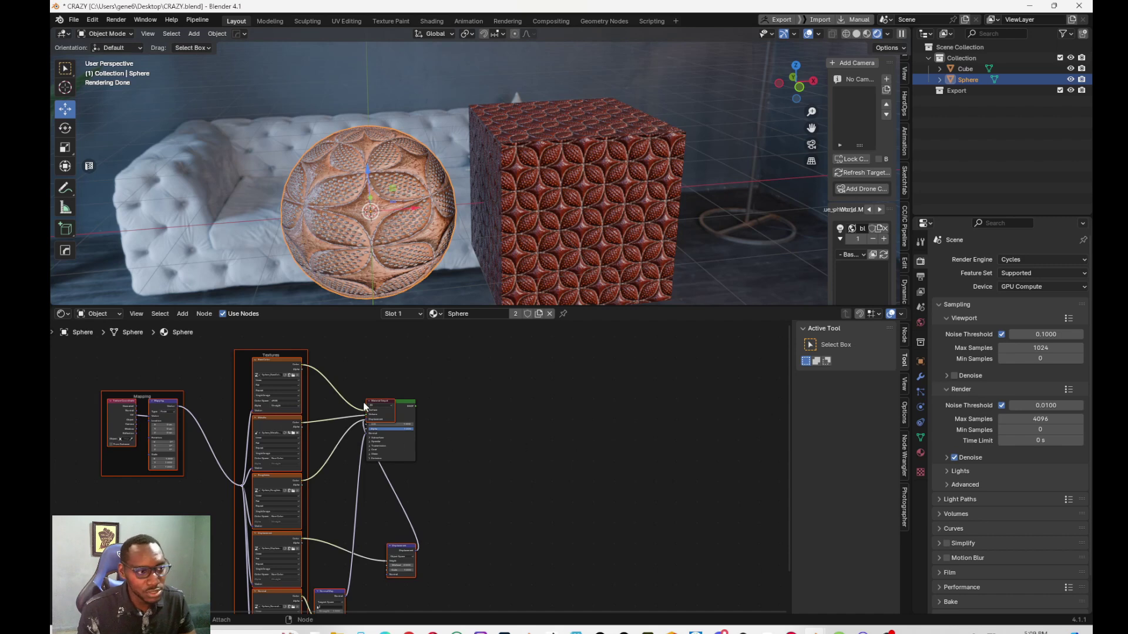
- Separate the Principled BSDF, Material Output and Displacement nodes, then restore the 3D view's height
left_click_drag(415, 407, 505, 416)
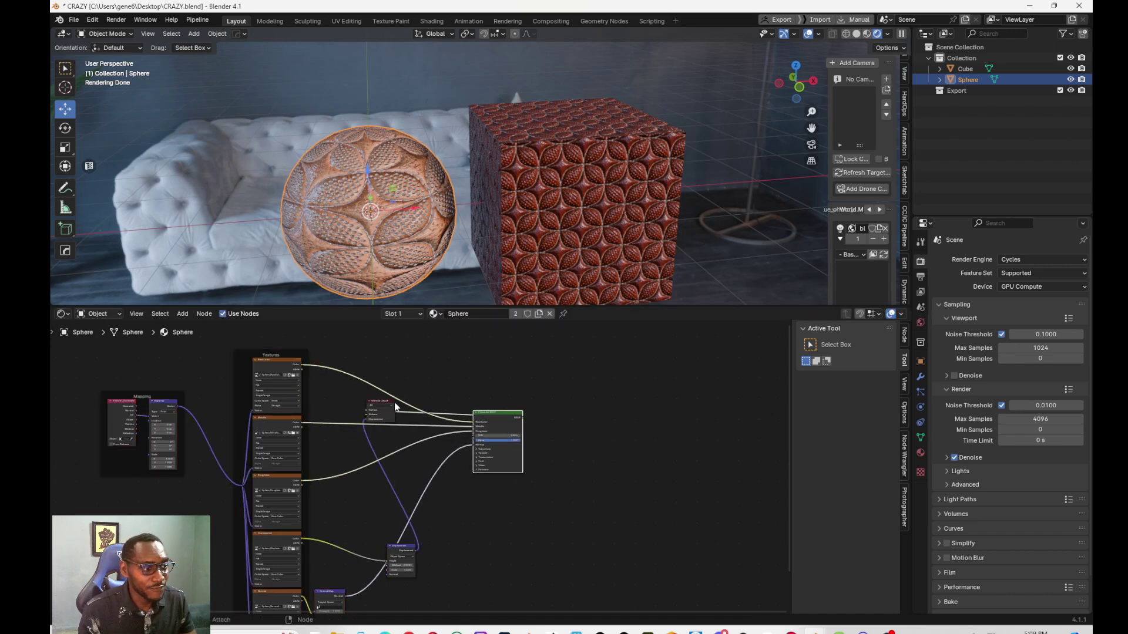
left_click_drag(391, 406, 662, 445)
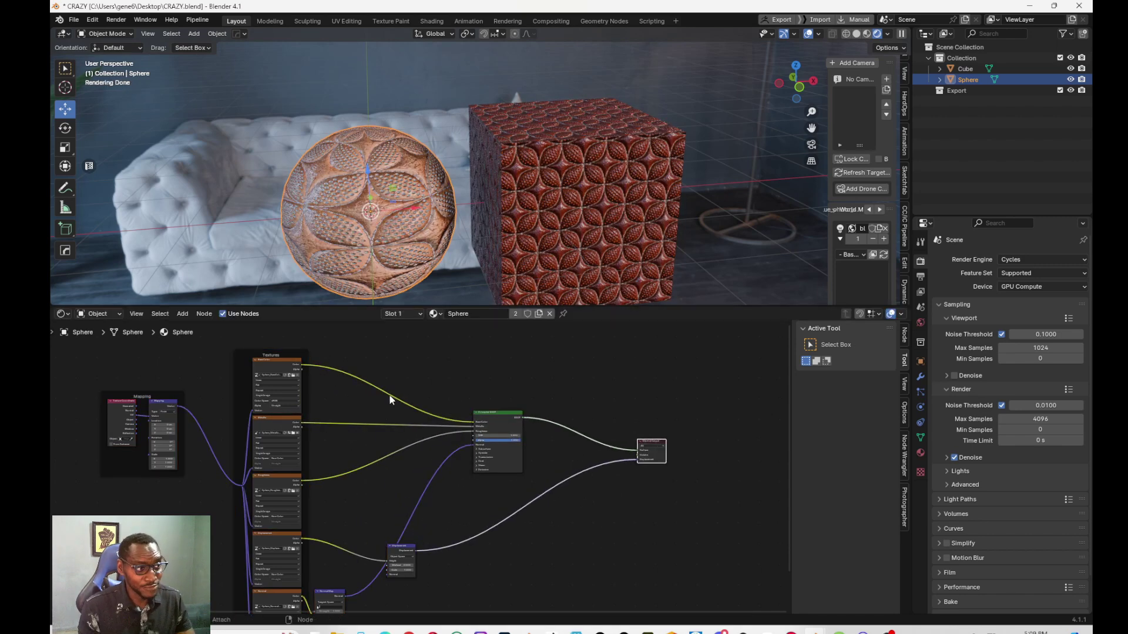
scroll(277, 411, "up", 2)
middle_click_drag(210, 394, 195, 471)
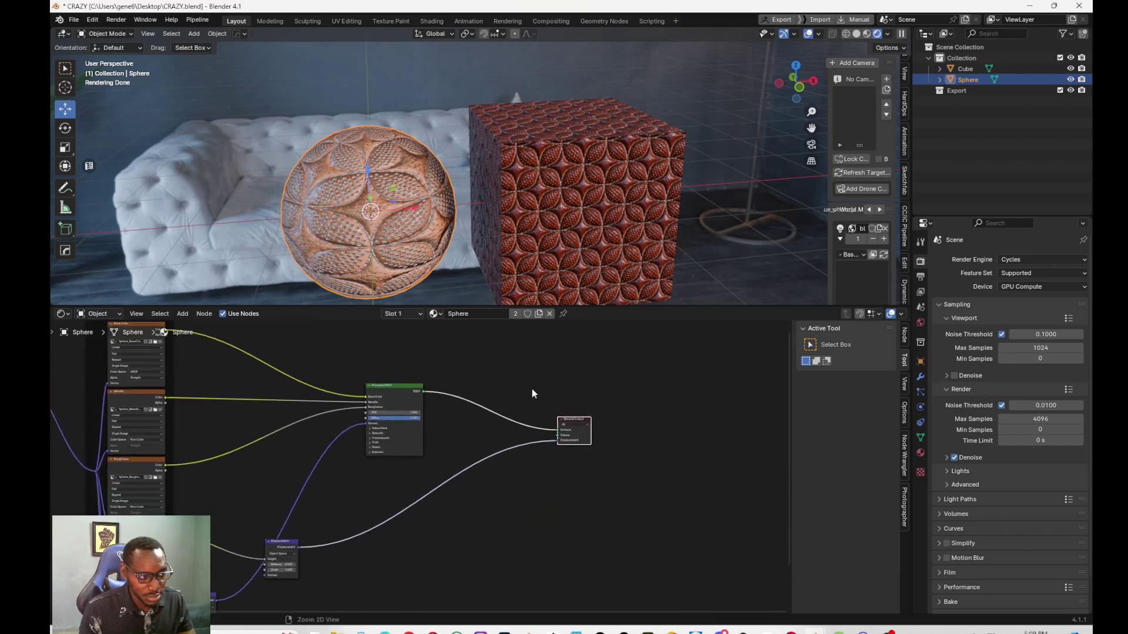
middle_click_drag(622, 401, 539, 382)
left_click_drag(295, 549, 354, 546)
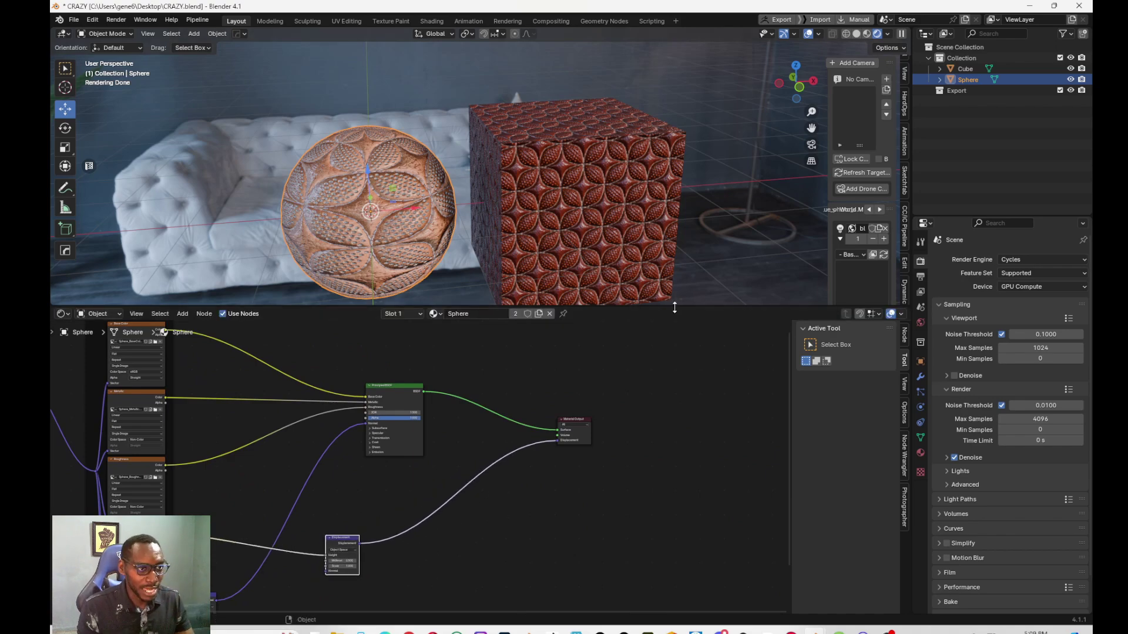
left_click_drag(675, 306, 646, 419)
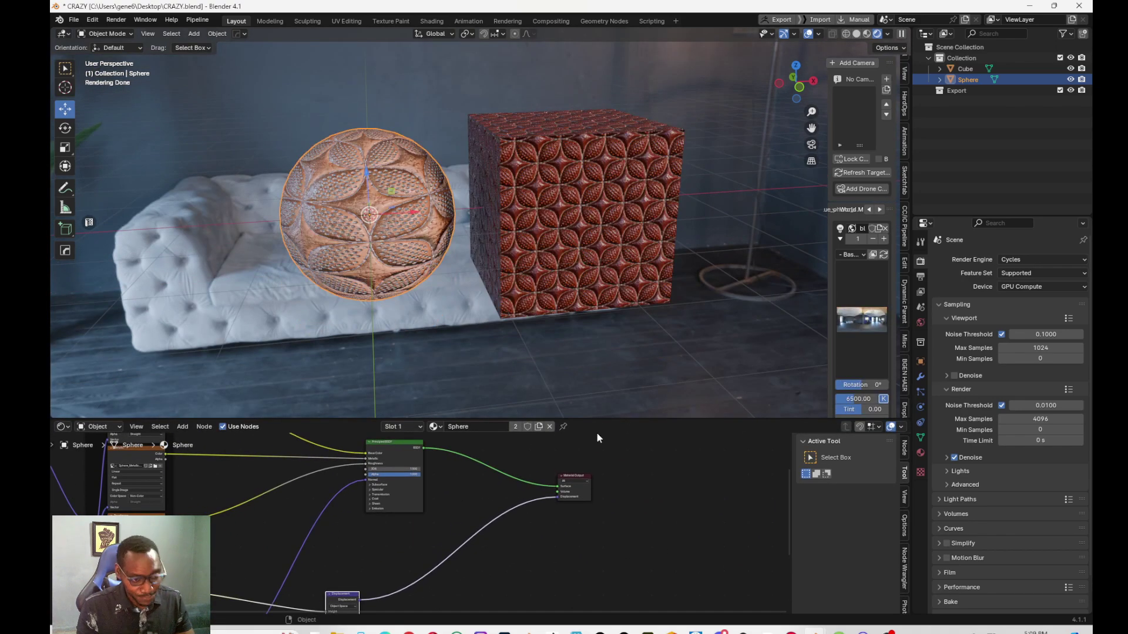
- Switch to Substance Painter and close it, discarding the unsaved changes
mouse_move(839, 631)
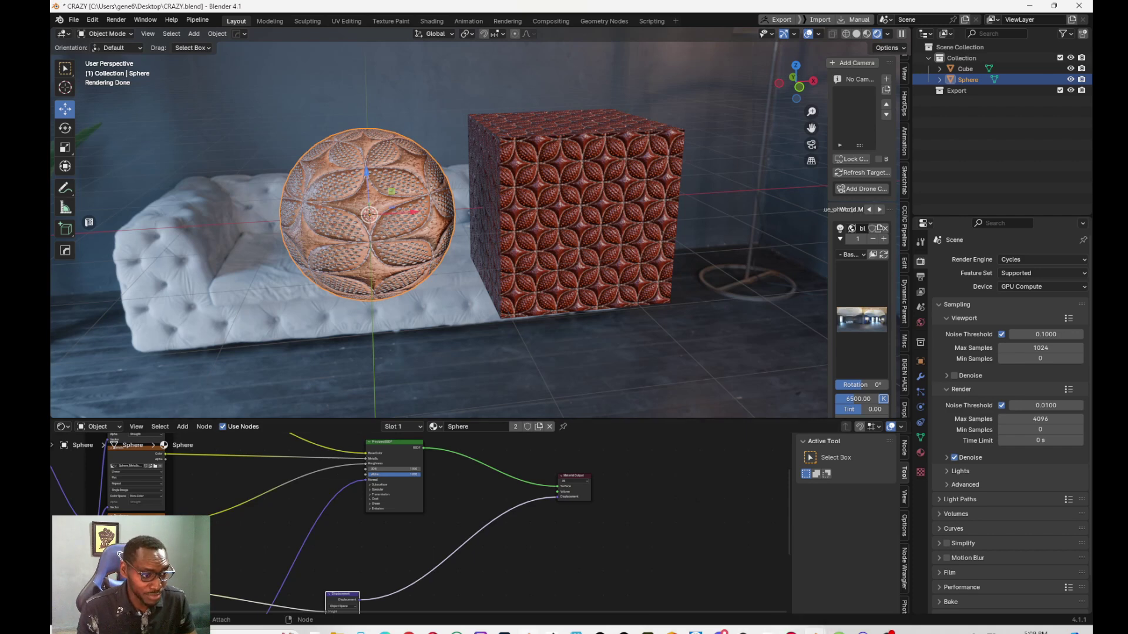
mouse_move(650, 631)
left_click(607, 565)
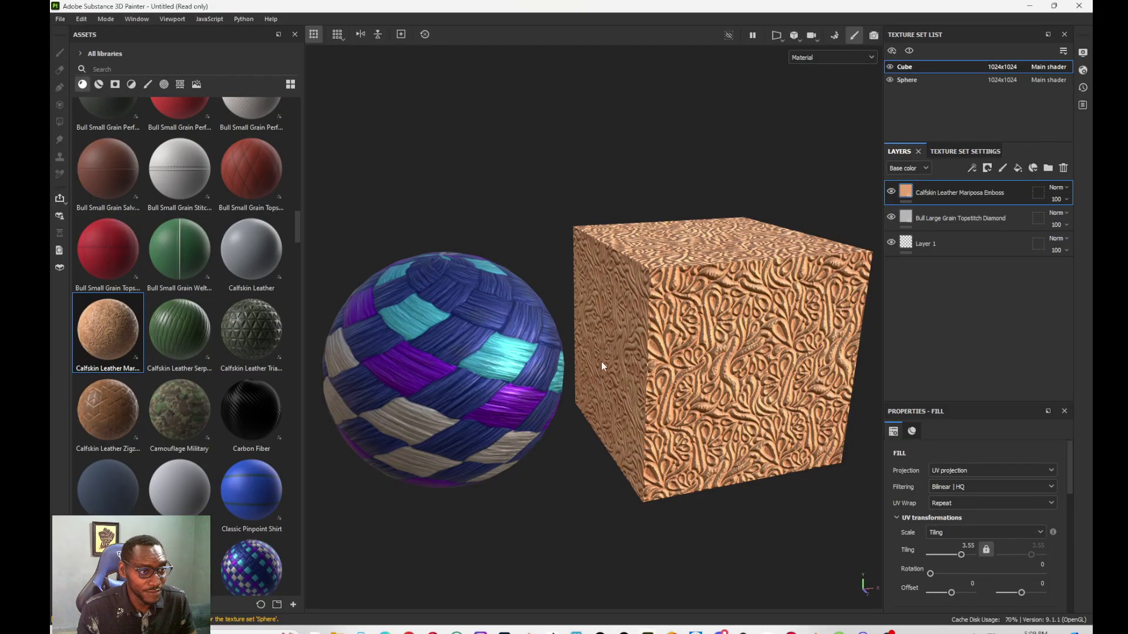
left_click(1079, 6)
left_click(523, 338)
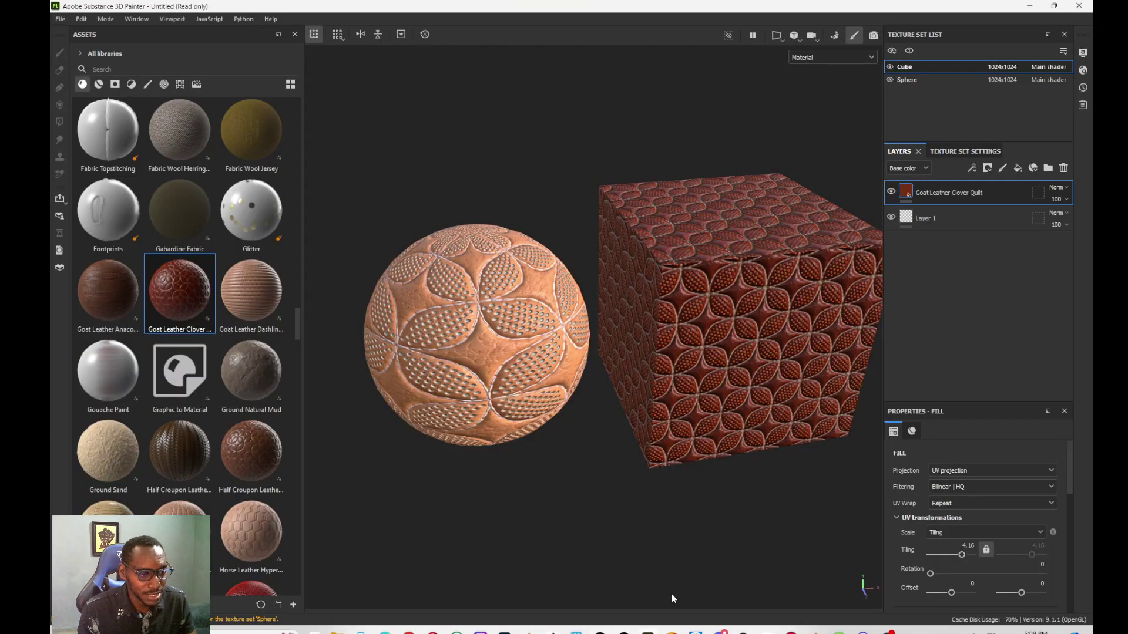
- Texture the cube with Half Croupon Leather Crocodile Emboss at tiling 1.38, hiding the Leather Reptile Skin layer
left_click_drag(671, 593, 581, 376, "alt")
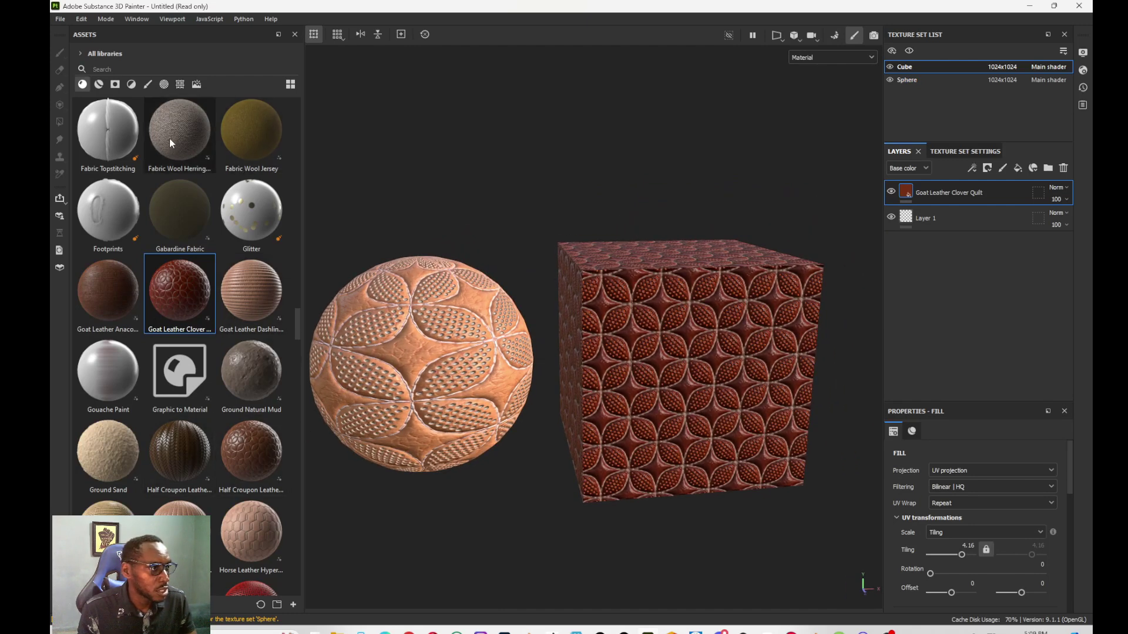
scroll(222, 546, "down", 3)
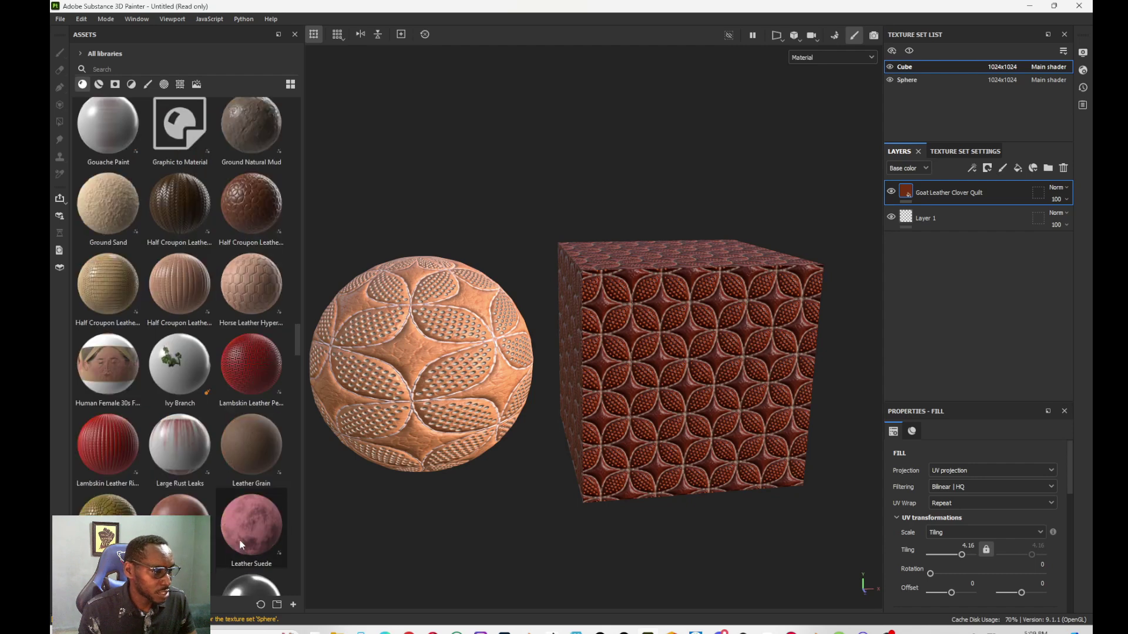
left_click_drag(109, 504, 672, 383)
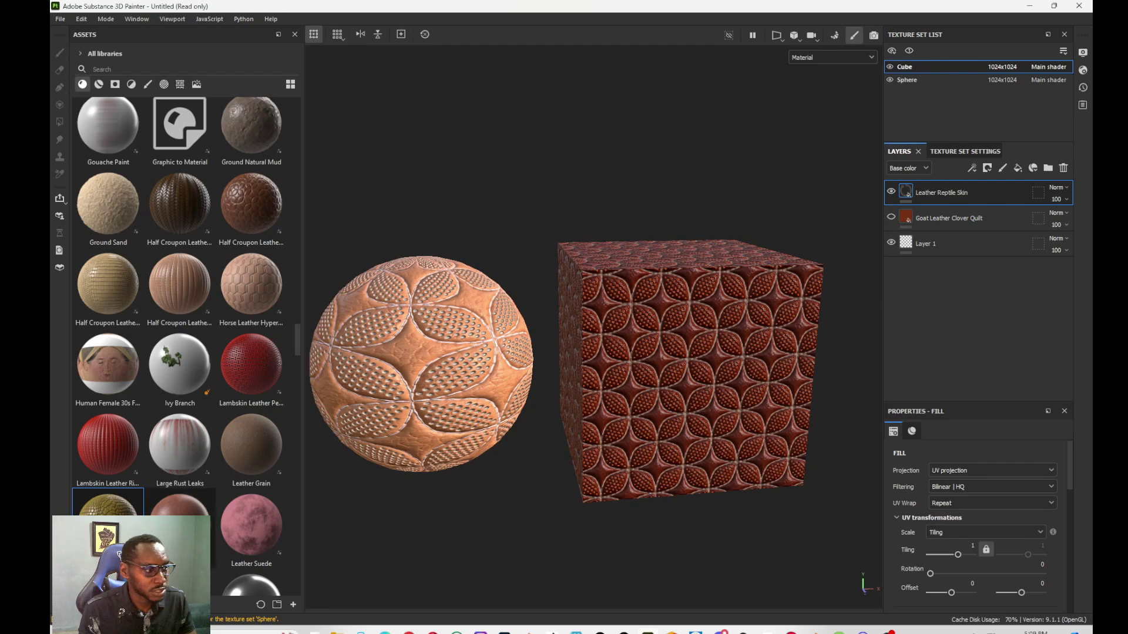
left_click_drag(616, 405, 618, 414, "alt")
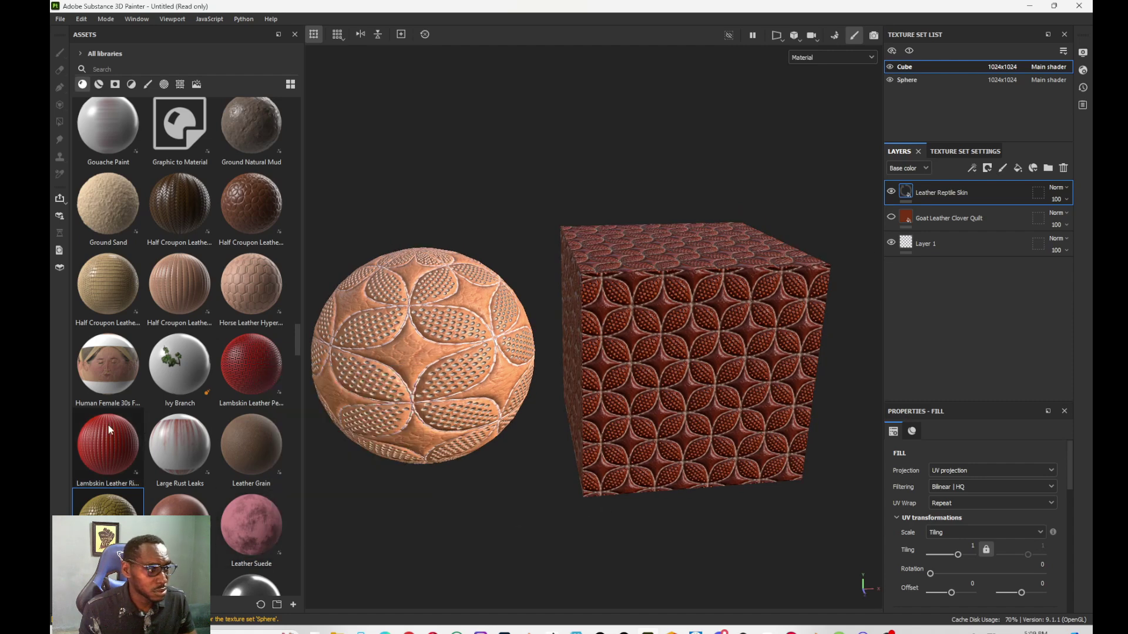
left_click_drag(108, 287, 718, 361)
left_click(890, 217)
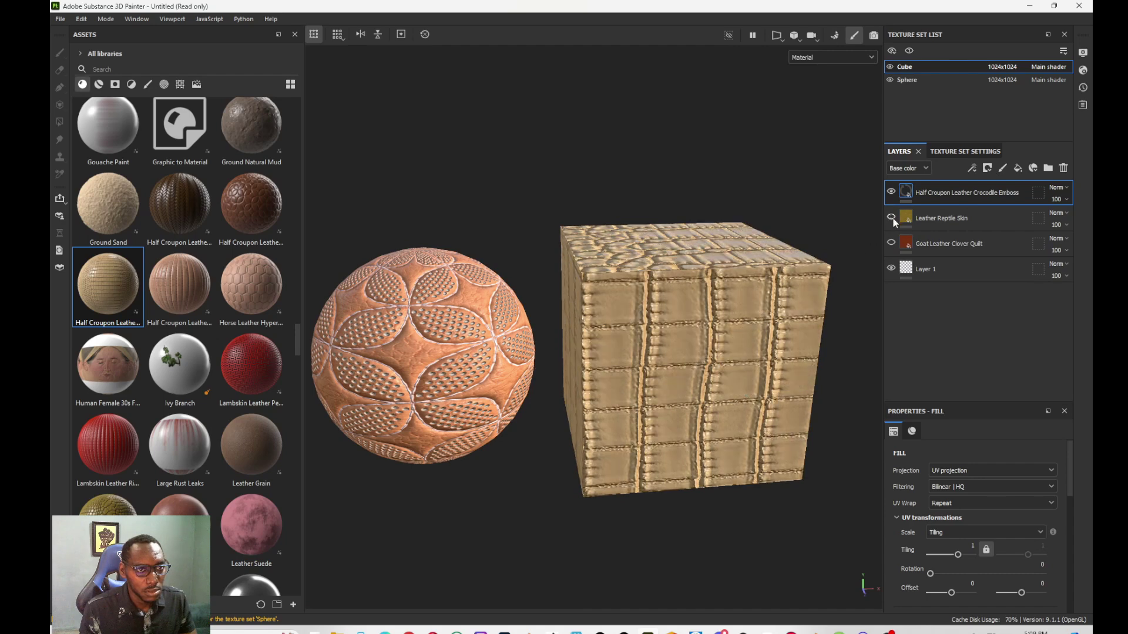
left_click_drag(682, 340, 670, 464, "alt")
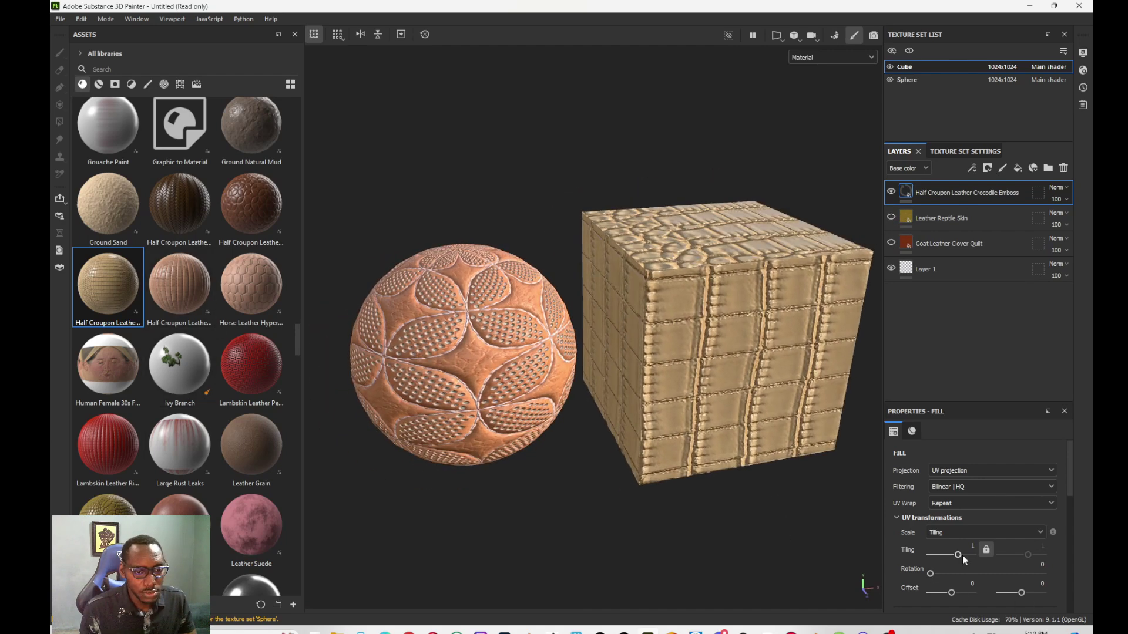
left_click_drag(961, 557, 965, 555)
left_click_drag(675, 458, 698, 418, "alt")
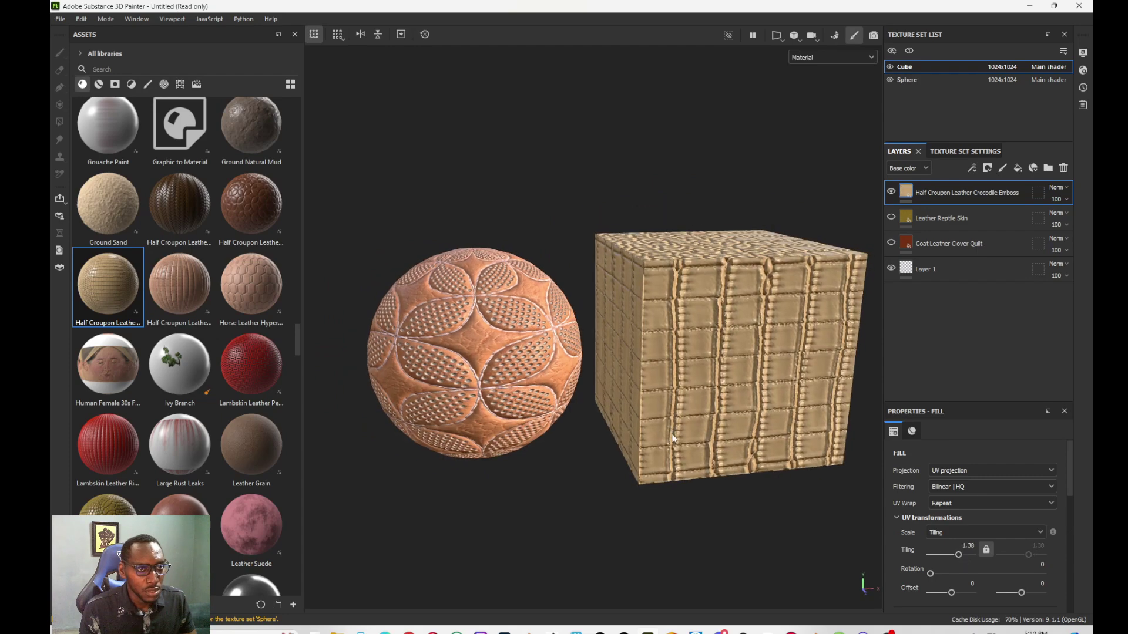
- Apply Deer Leather Diamond Quilt to the sphere and reframe both models
scroll(165, 230, "up", 3)
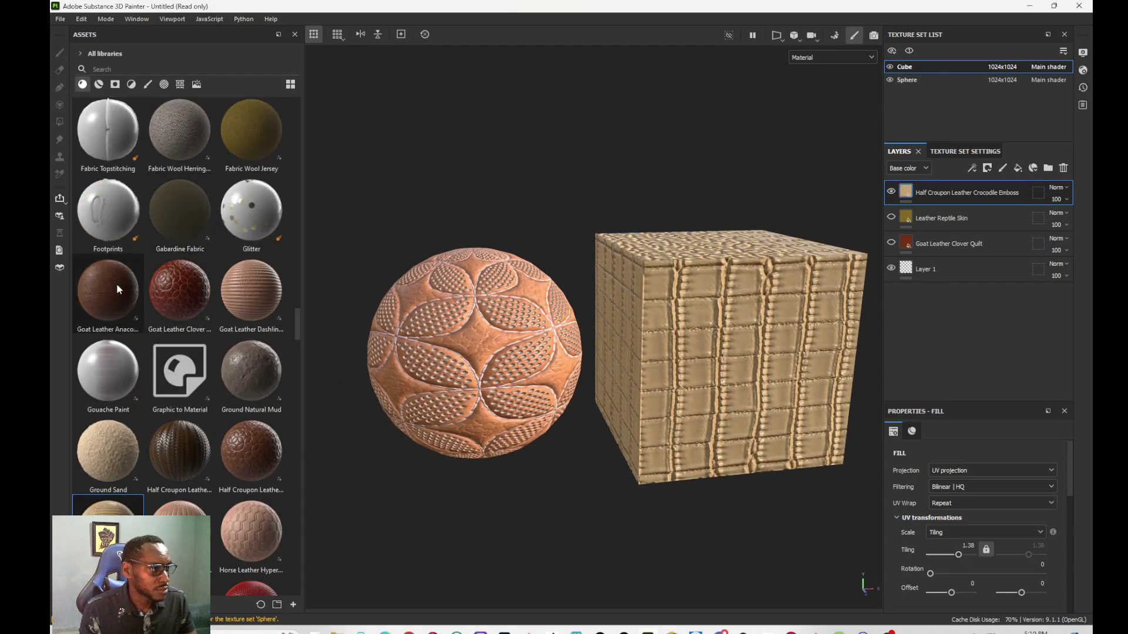
scroll(124, 207, "up", 6)
left_click(99, 226)
left_click_drag(98, 226, 381, 353)
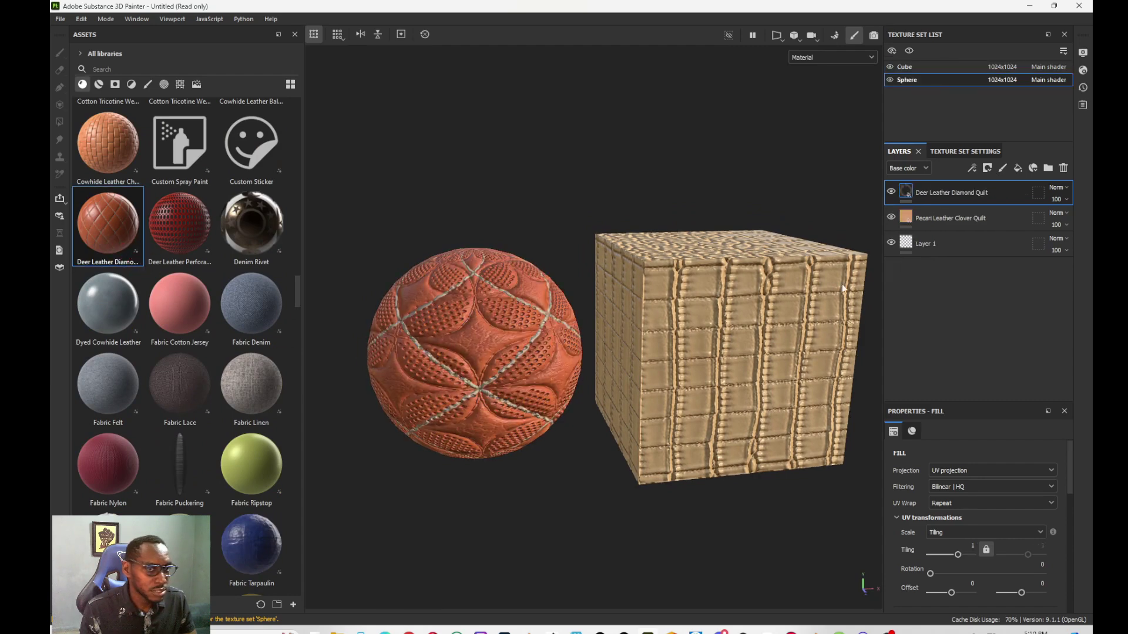
scroll(592, 347, "up", 5)
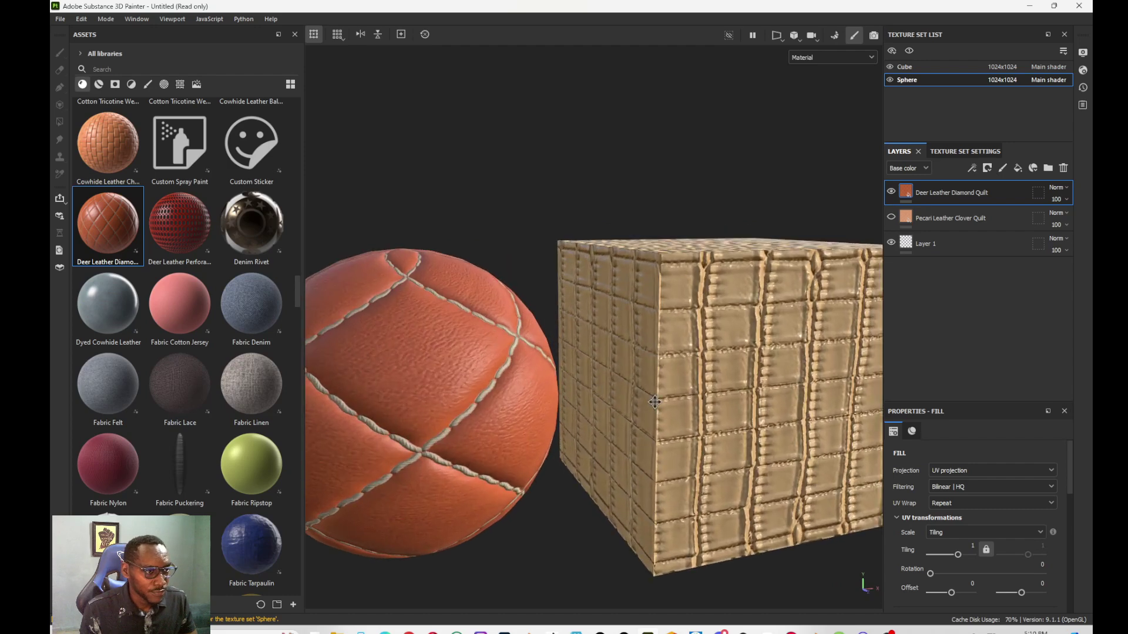
key("f")
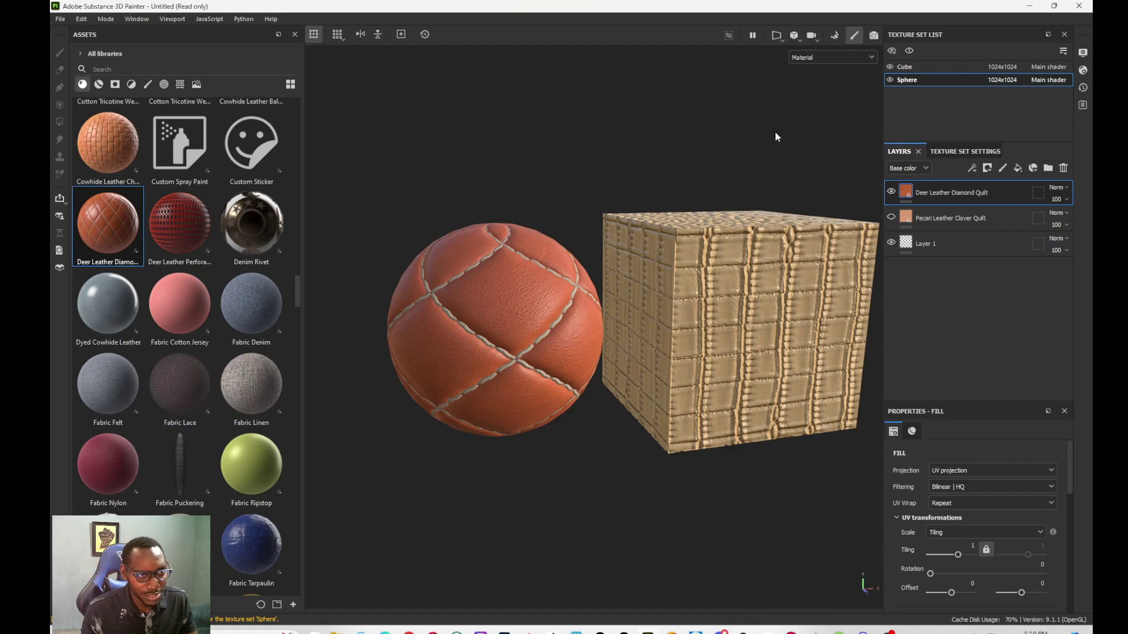
middle_click_drag(743, 359, 710, 418, "alt")
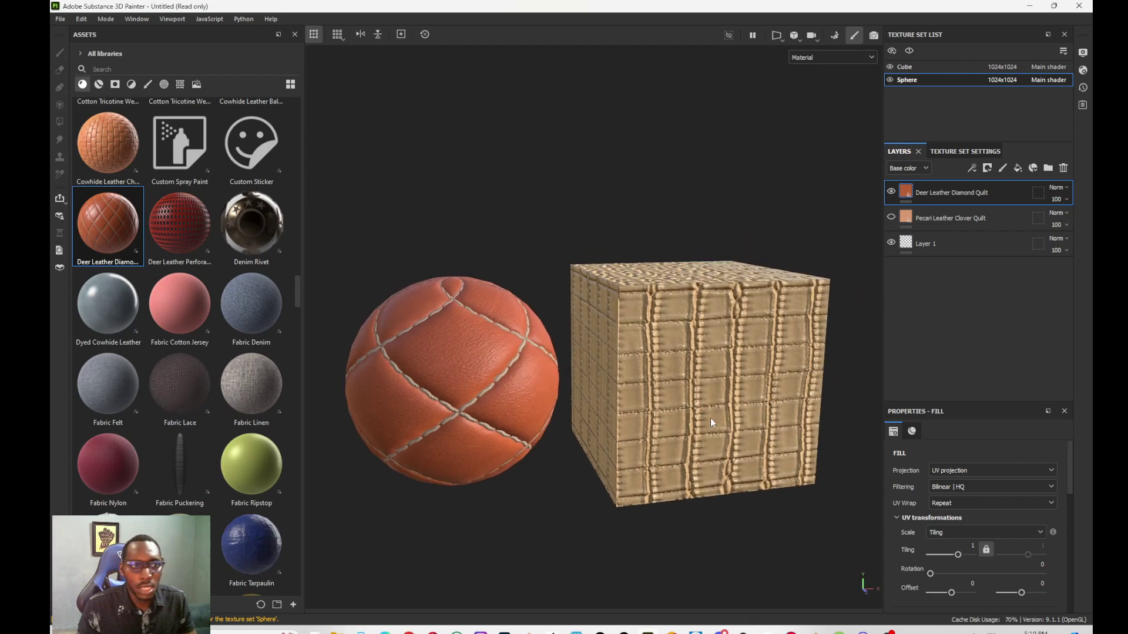
- Back in Blender, widen the sidebar and viewport, then load the Painter textures from the Substance tab
left_click(769, 587)
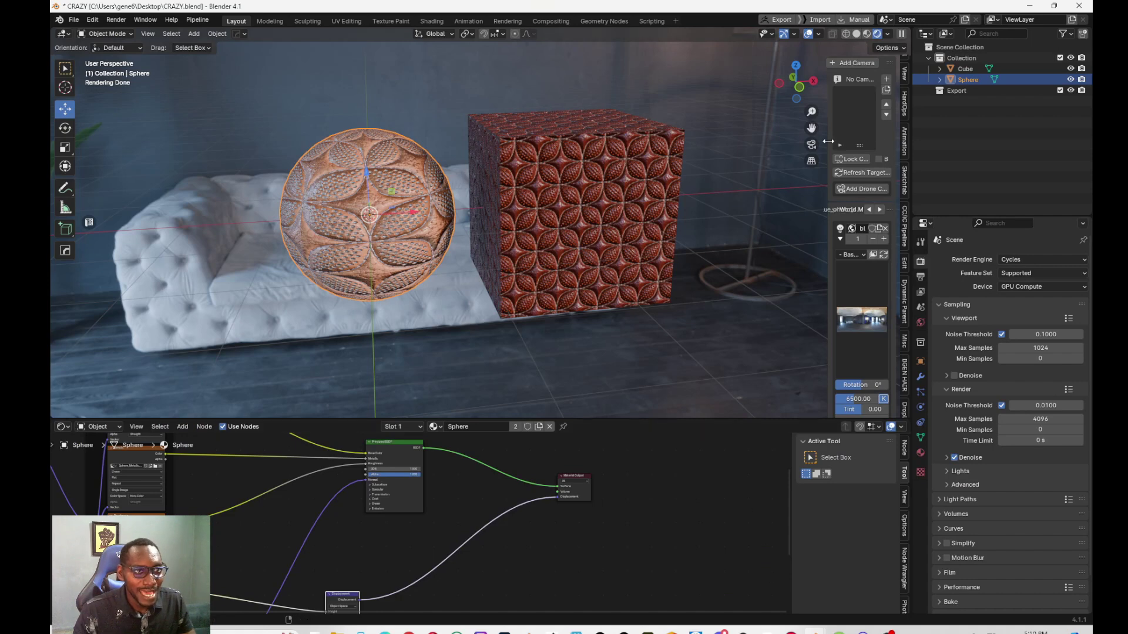
left_click_drag(828, 141, 700, 142)
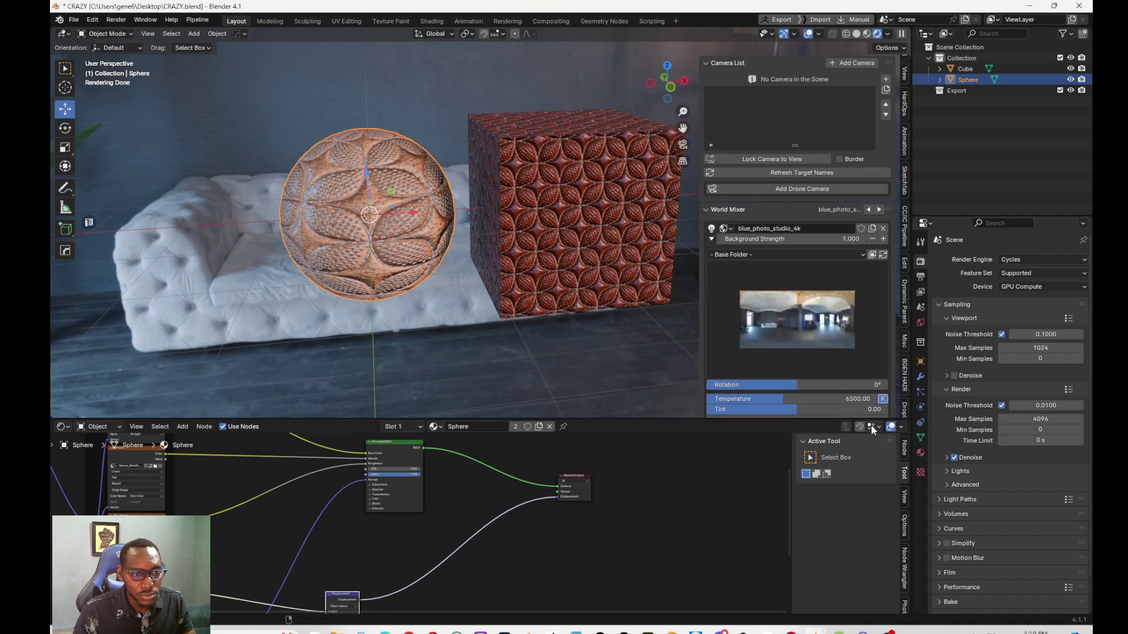
left_click_drag(869, 418, 881, 578)
left_click(904, 509)
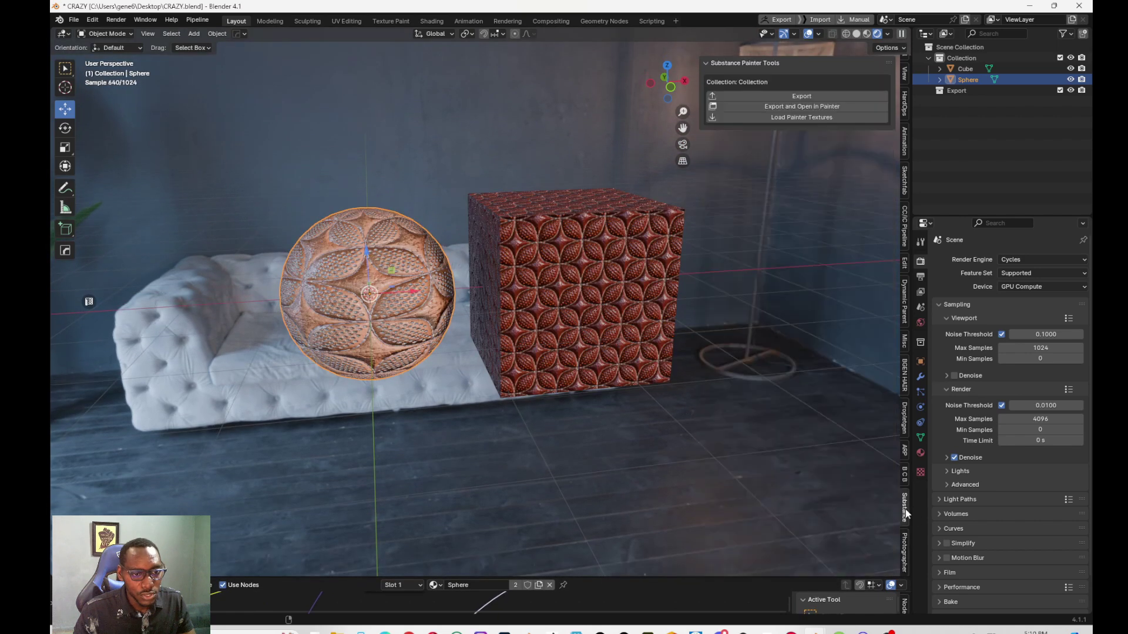
left_click(781, 117)
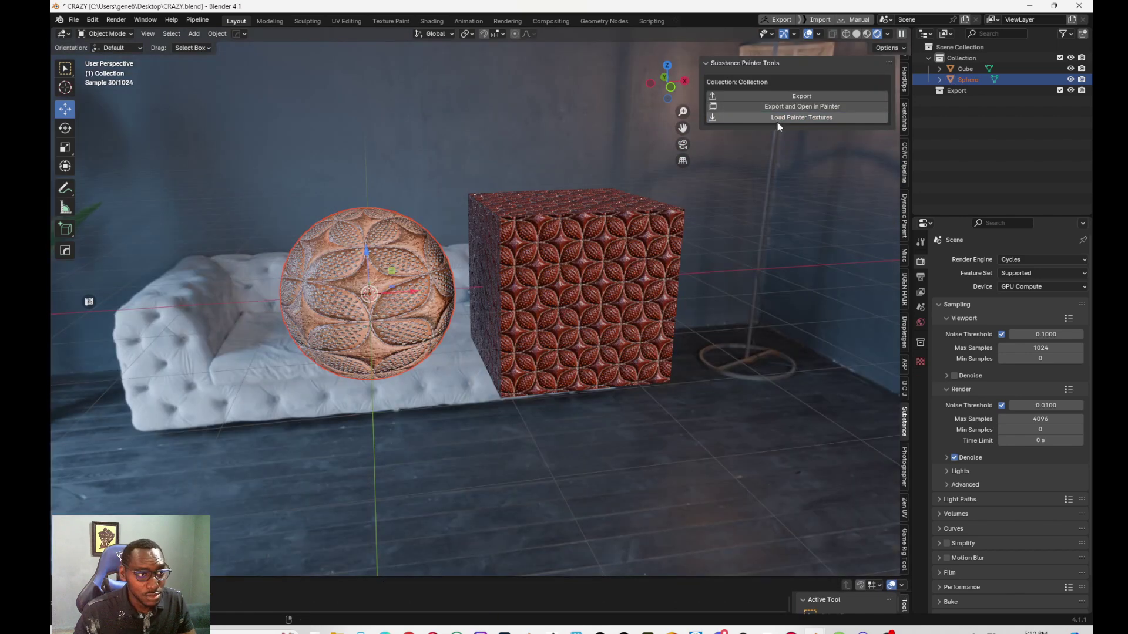
- Export the updated Cube and Sphere textures from Painter using the Blender (Principled BSDF) template
left_click(637, 584)
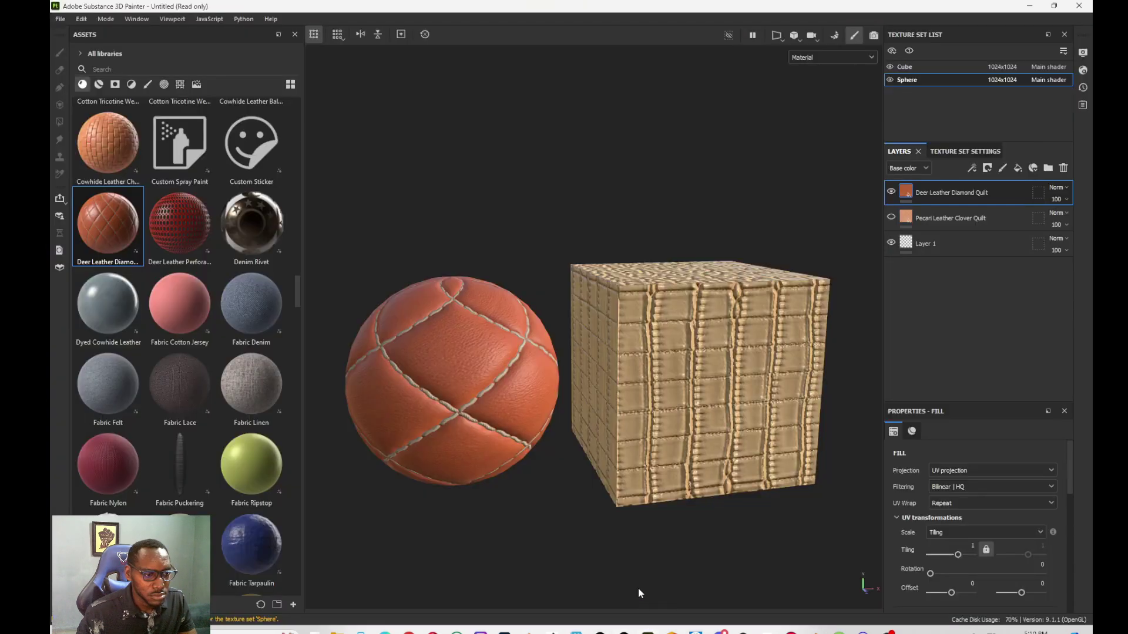
left_click(60, 19)
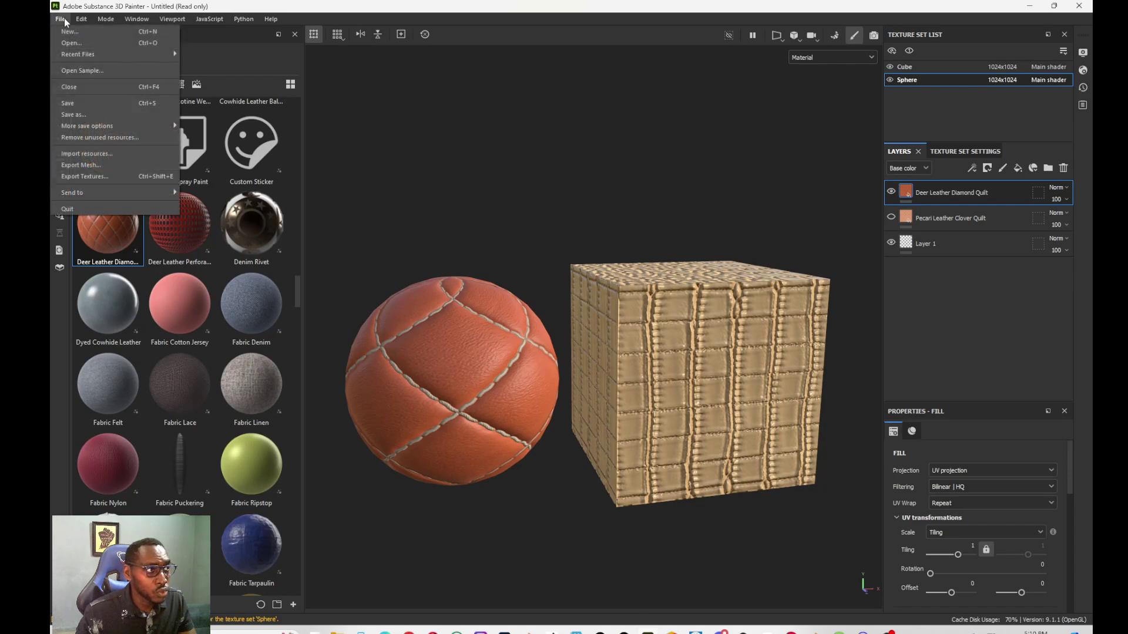
left_click(79, 179)
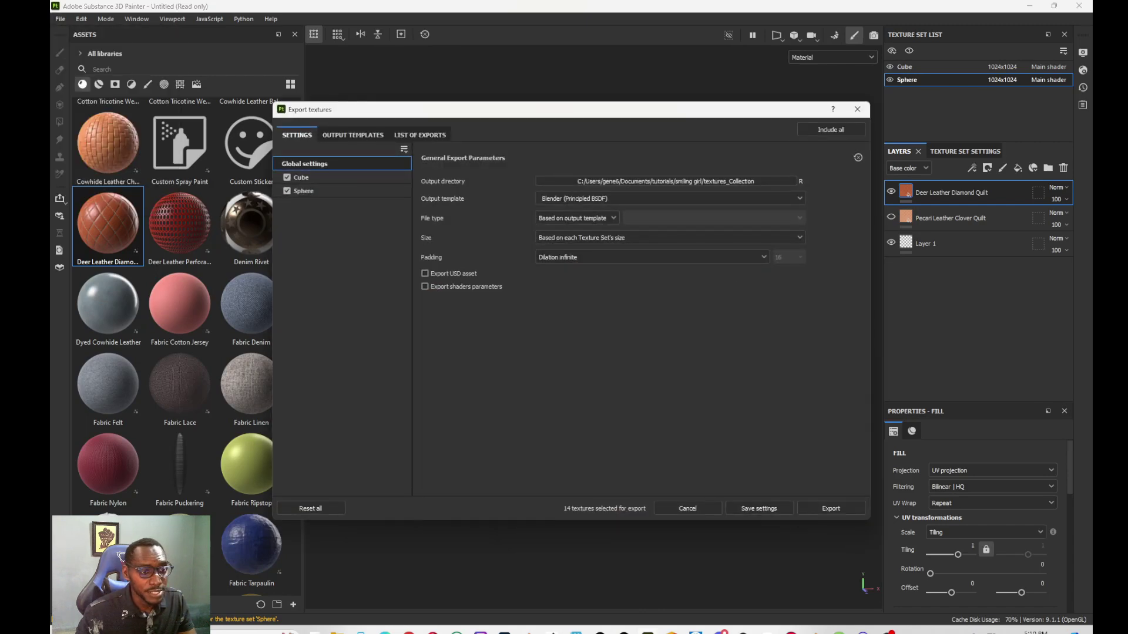
left_click(838, 509)
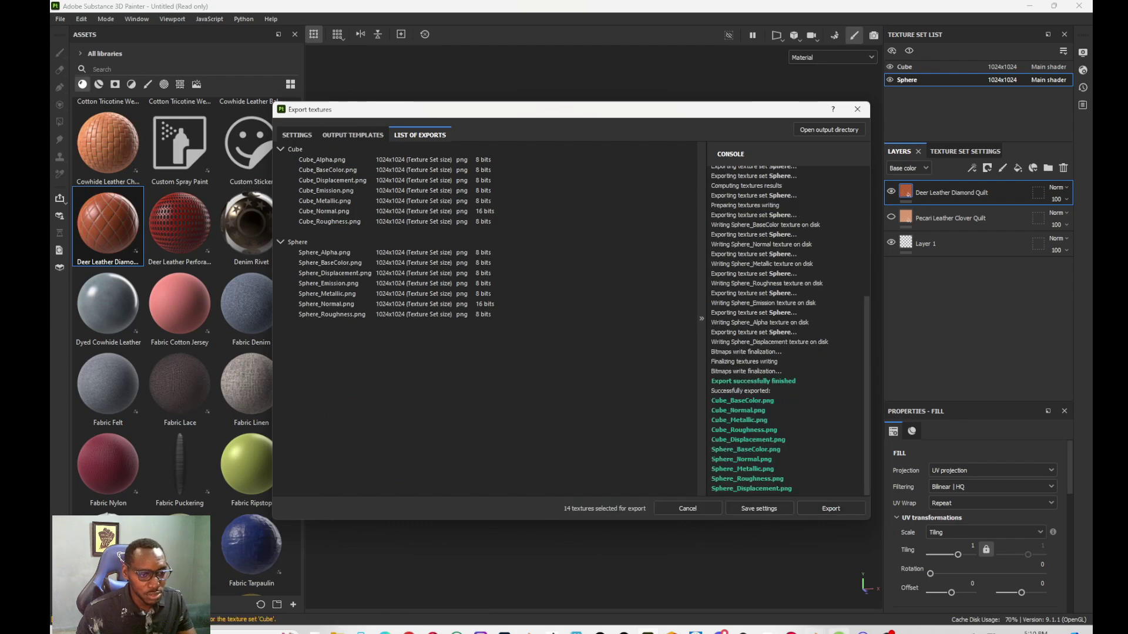
- Load the Painter textures in Blender, then orbit and zoom in on the leather sphere and cube
mouse_move(815, 632)
left_click(767, 596)
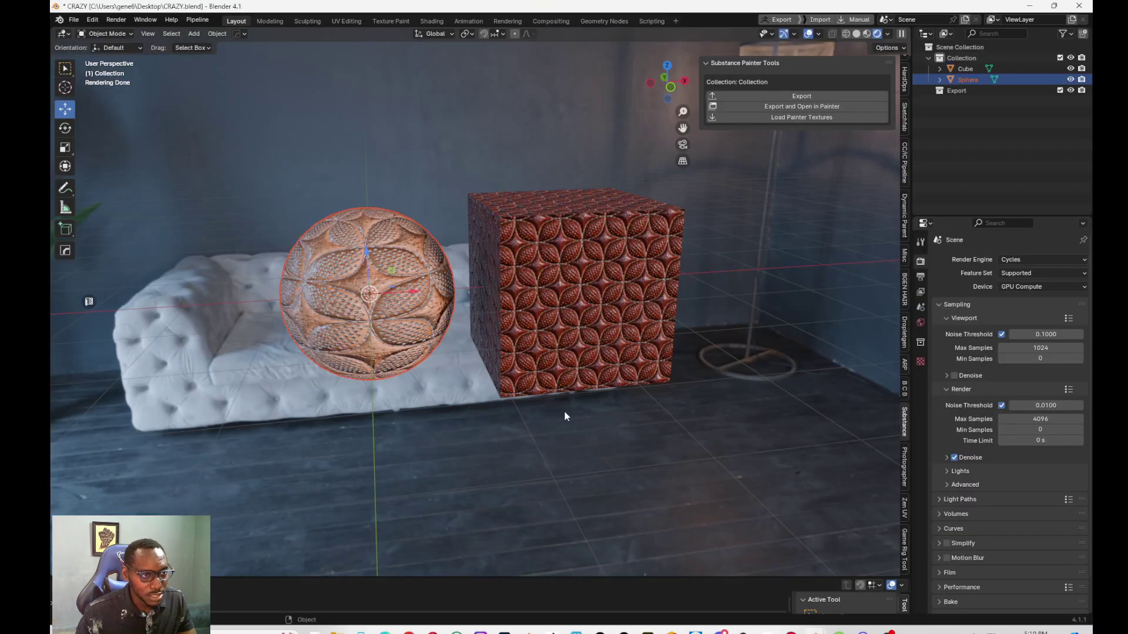
left_click(862, 116)
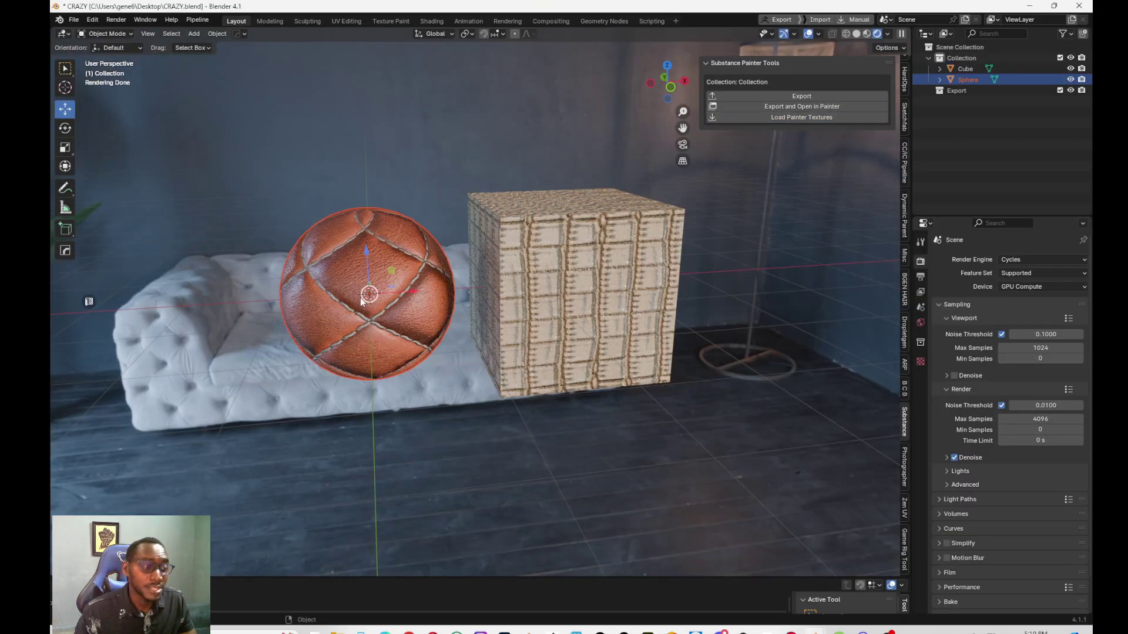
middle_click_drag(548, 403, 623, 399)
scroll(573, 376, "up", 1)
scroll(573, 375, "up", 1)
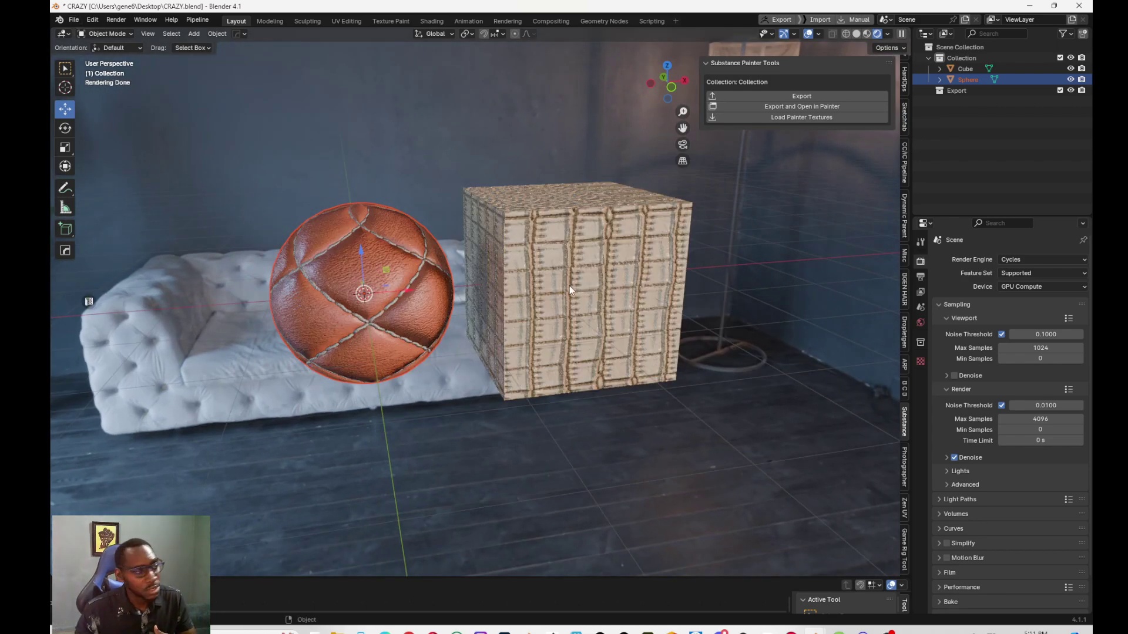
- Search 'subs' in Blender's Add-ons preferences and expand Substance Import-Export Tools to see its paths
left_click(91, 20)
left_click(115, 161)
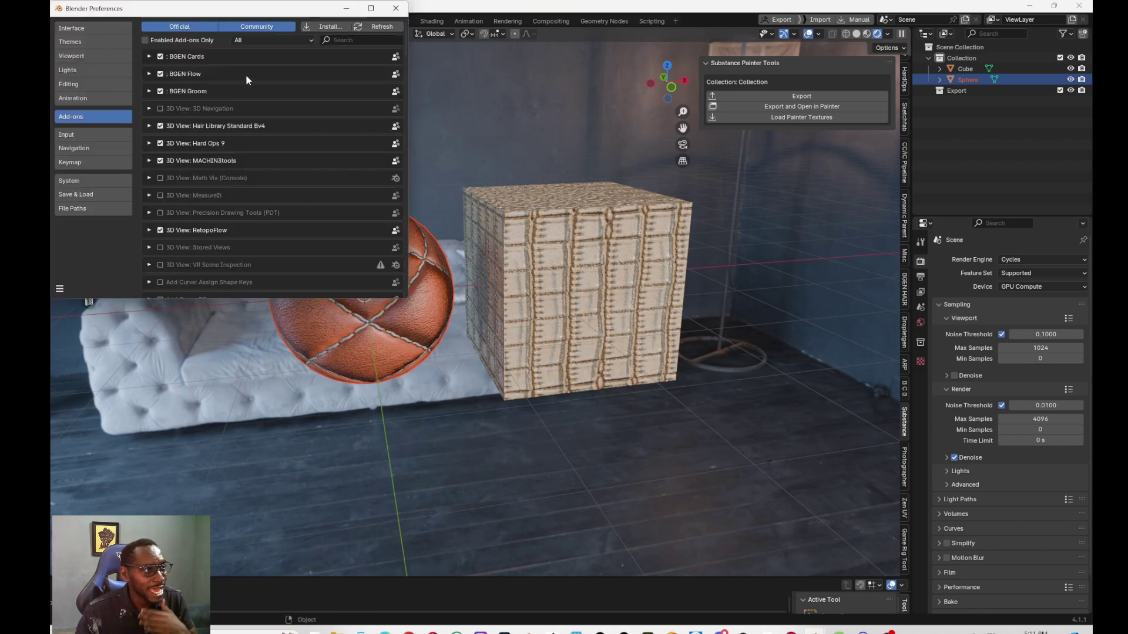
left_click(346, 40)
type("su")
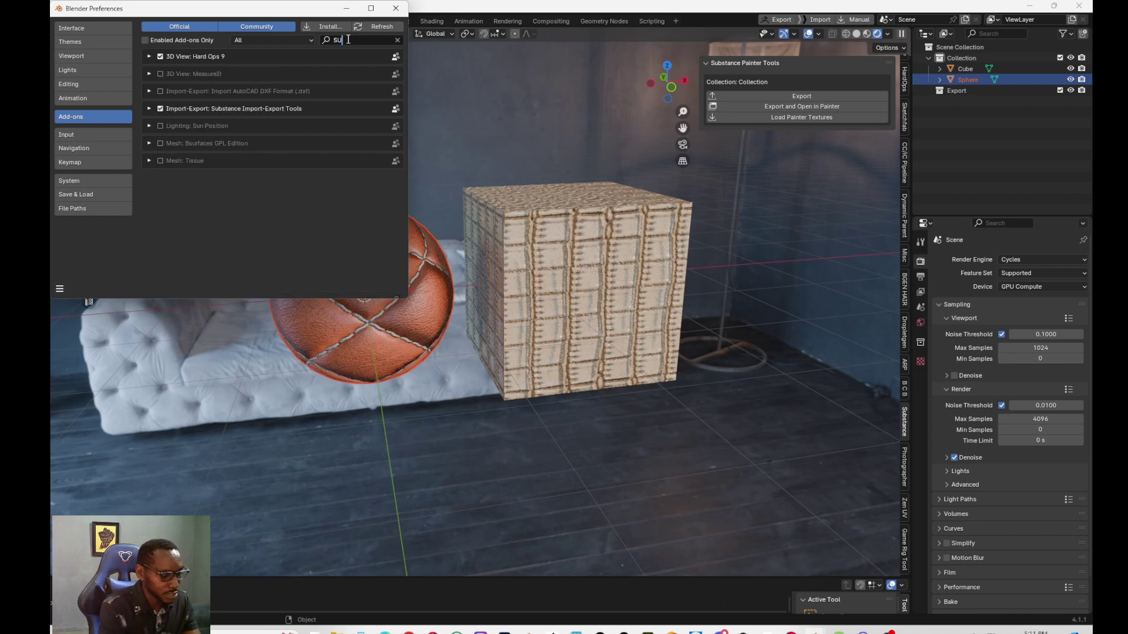
type("bs")
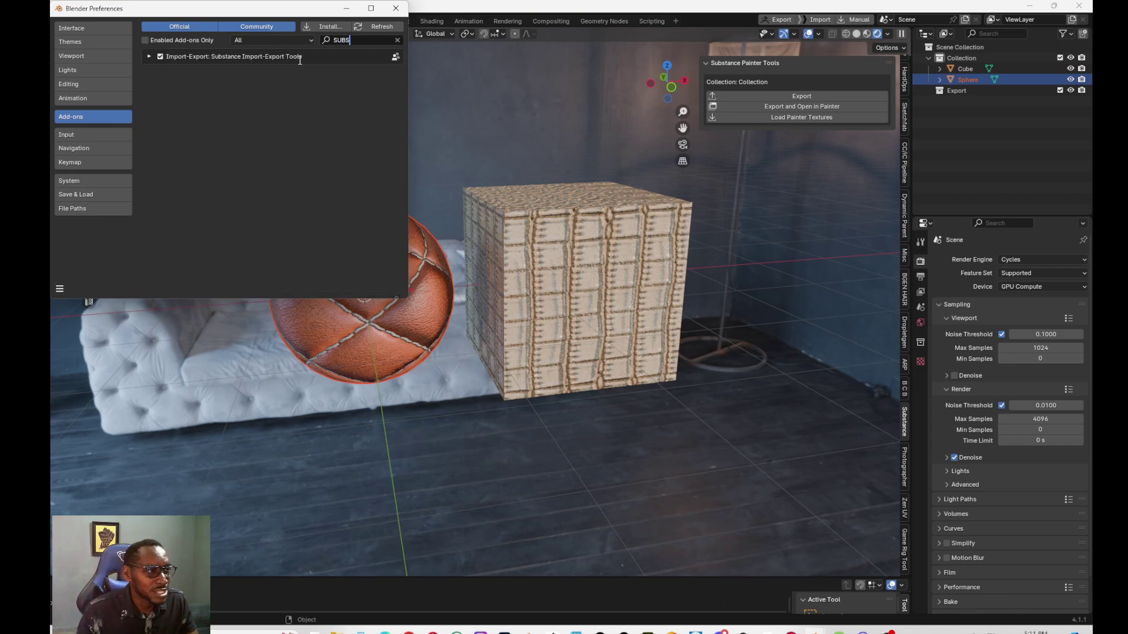
left_click(147, 56)
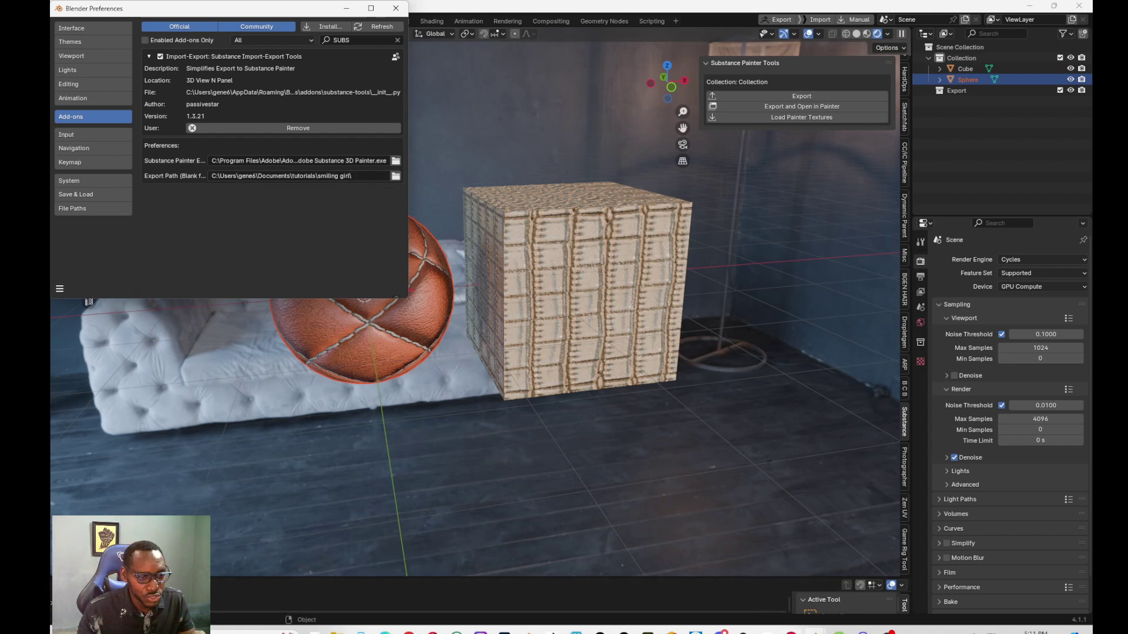
mouse_move(814, 632)
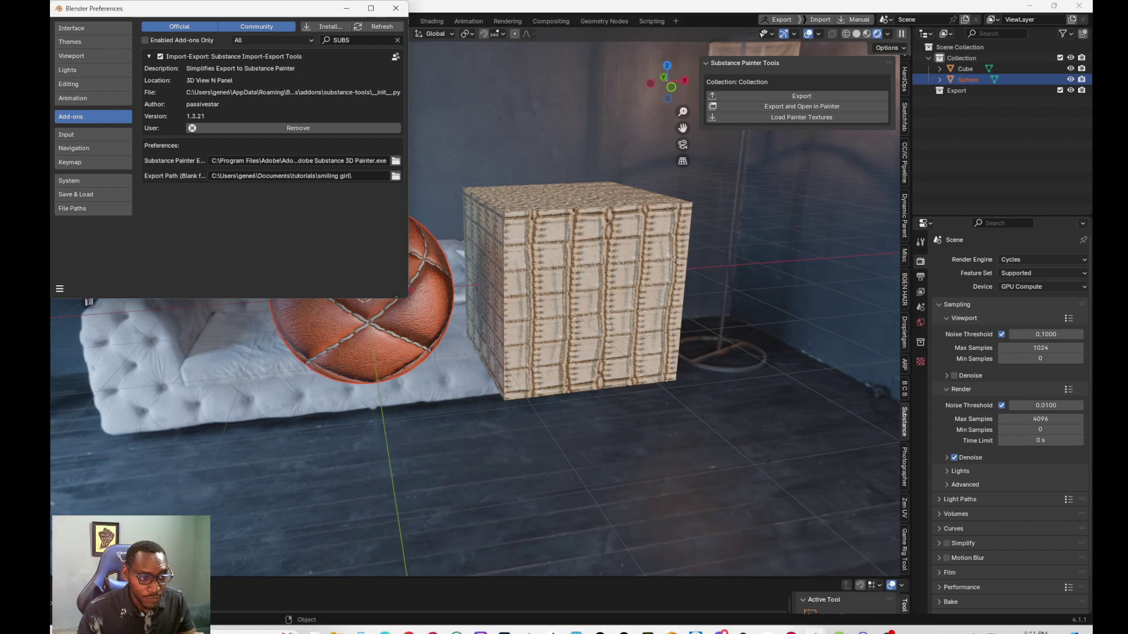
key("alt+Tab")
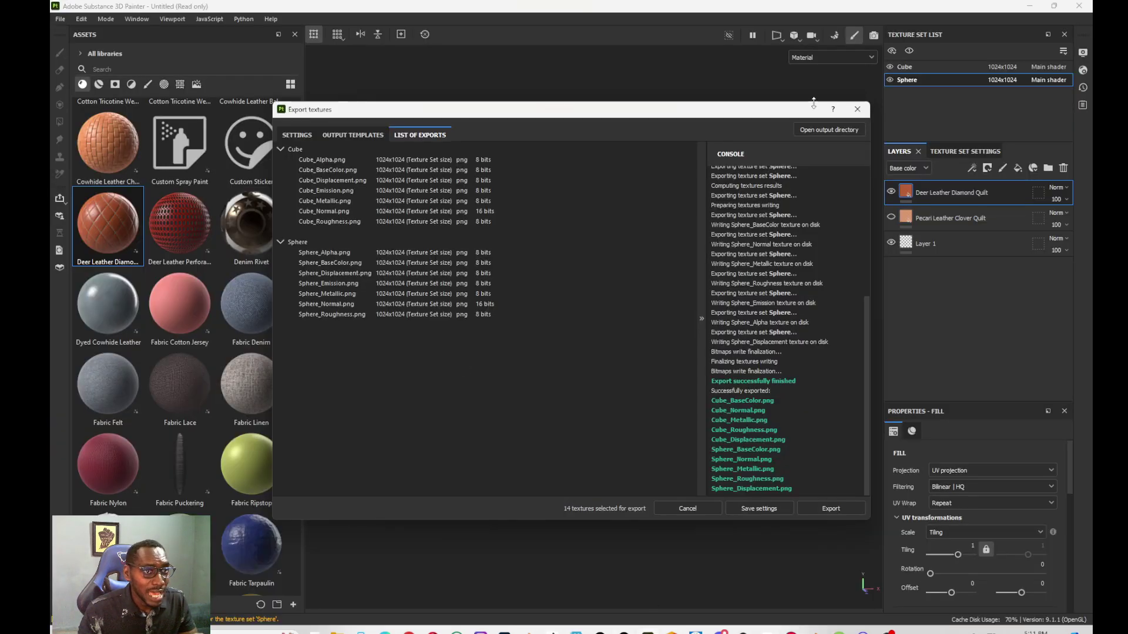
- Show the Settings tab of Painter's Export textures dialog to check the textures_Collection output directory
left_click(298, 136)
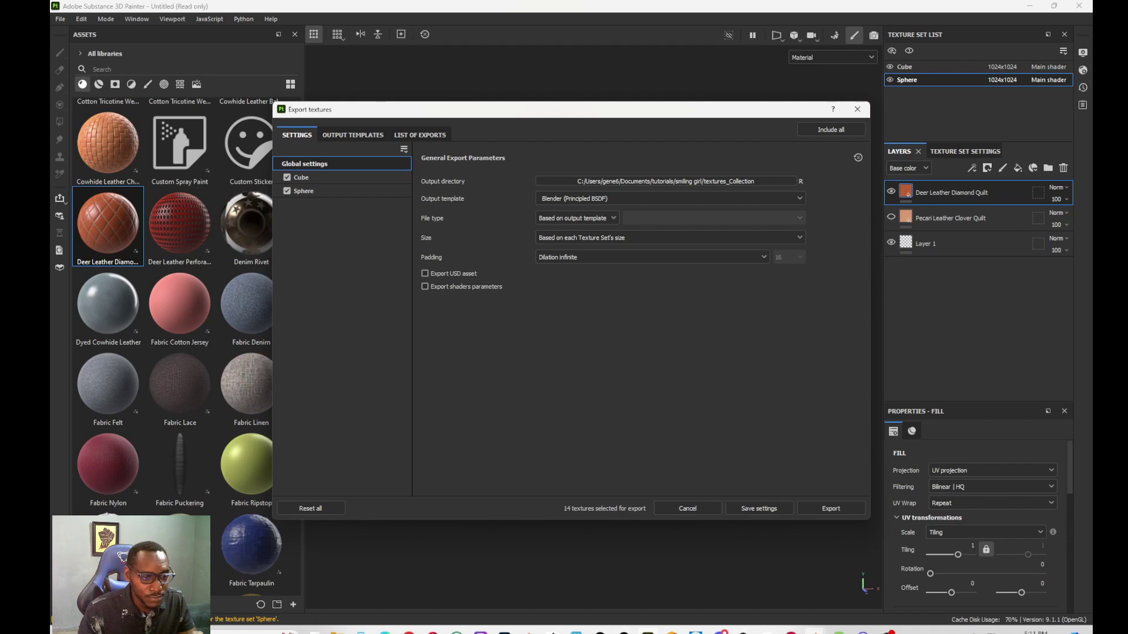
- Empty the add-on's Export Path field, close Preferences, and box-select the cube
mouse_move(772, 631)
left_click(778, 591)
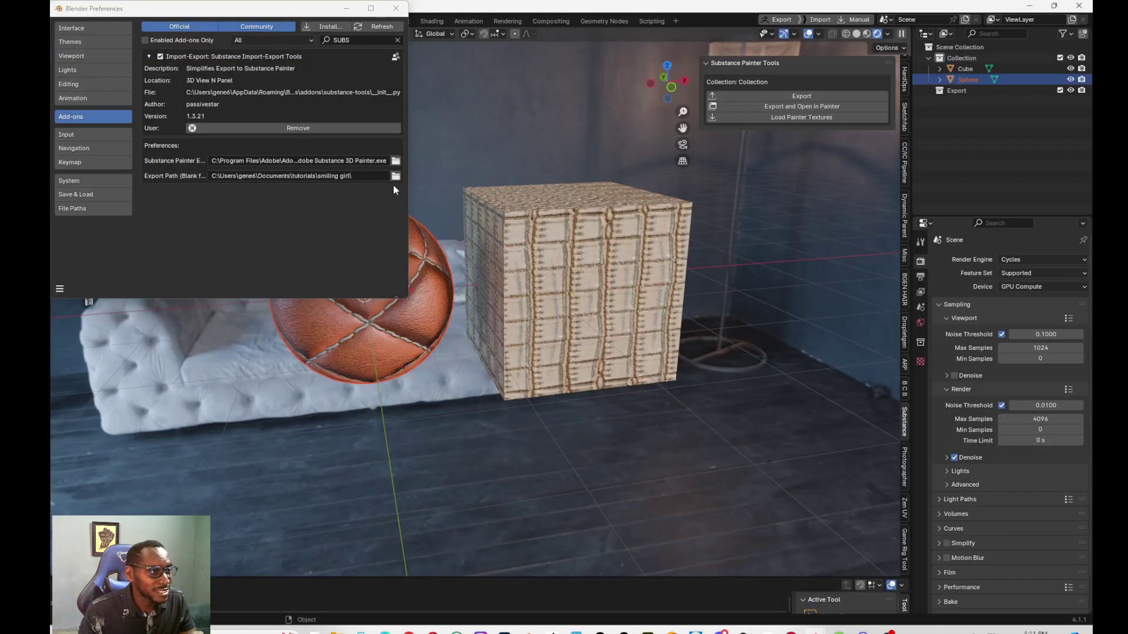
left_click(375, 176)
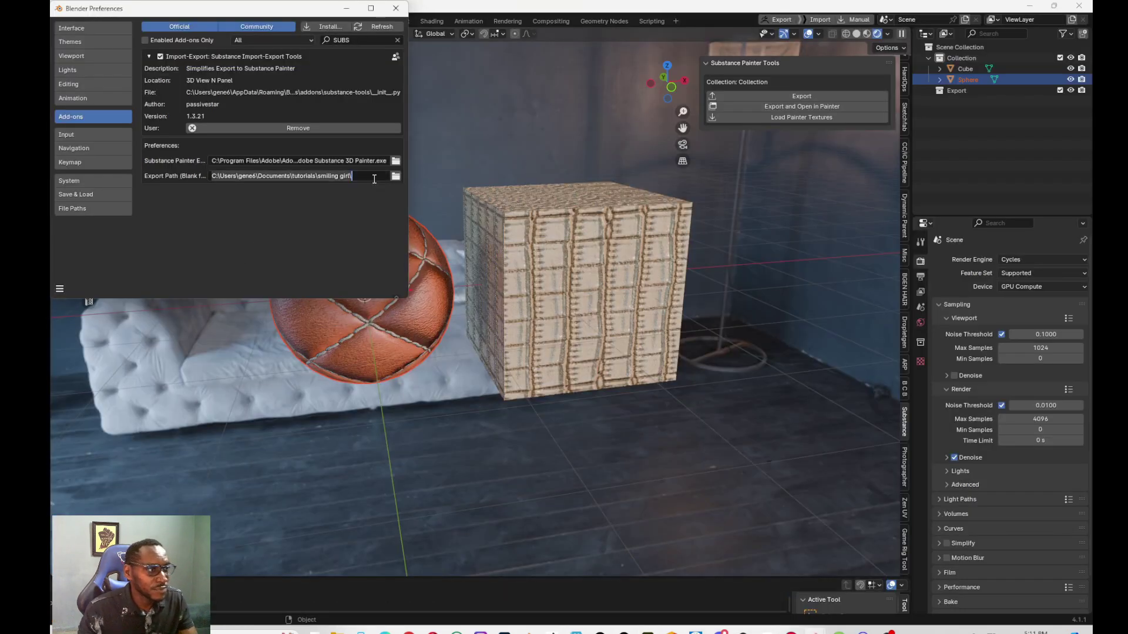
key("BackSpace")
left_click(290, 224)
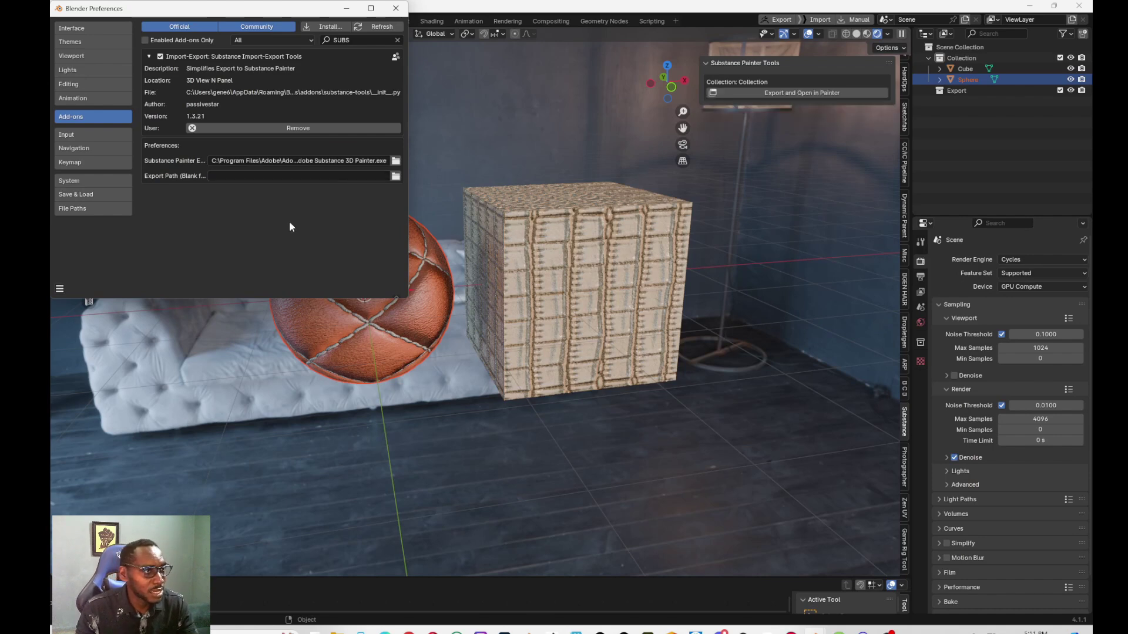
left_click(395, 8)
left_click_drag(725, 445, 461, 291, "shift")
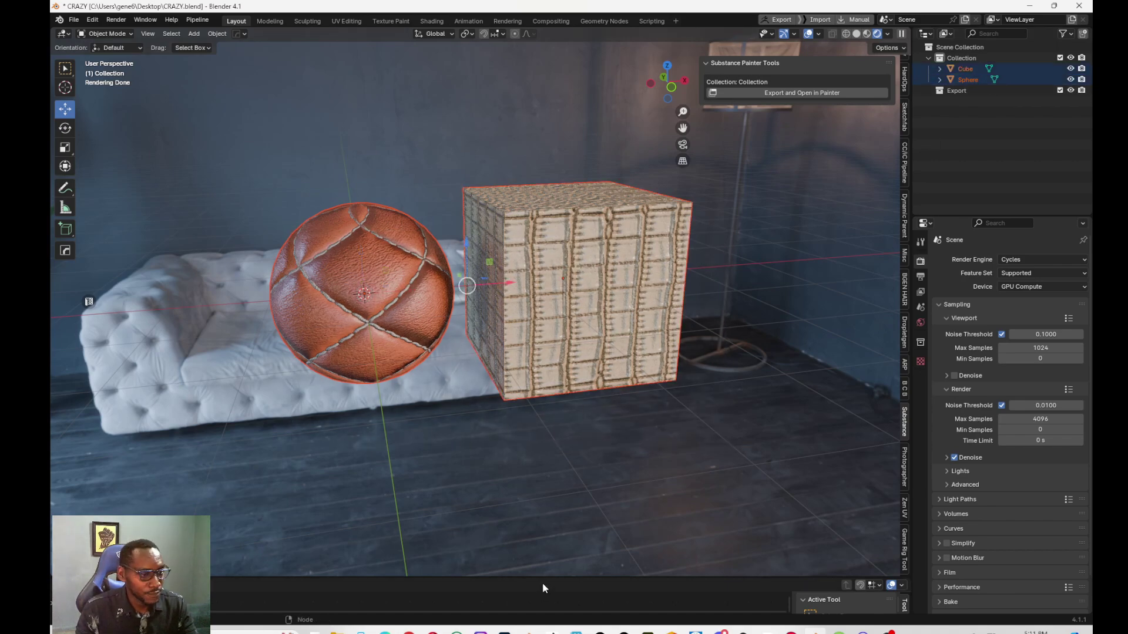
- Delete all shader nodes of the cube and the sphere in an enlarged node editor
left_click_drag(545, 579, 578, 363)
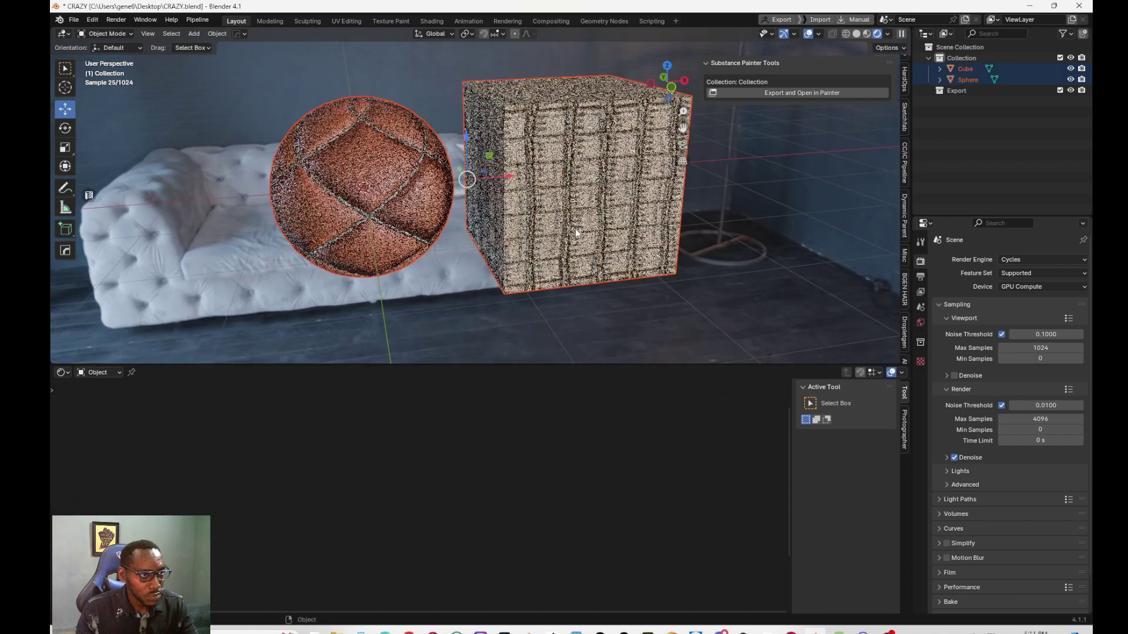
left_click(576, 227)
left_click_drag(399, 582, 134, 393)
key("Delete")
left_click(347, 234)
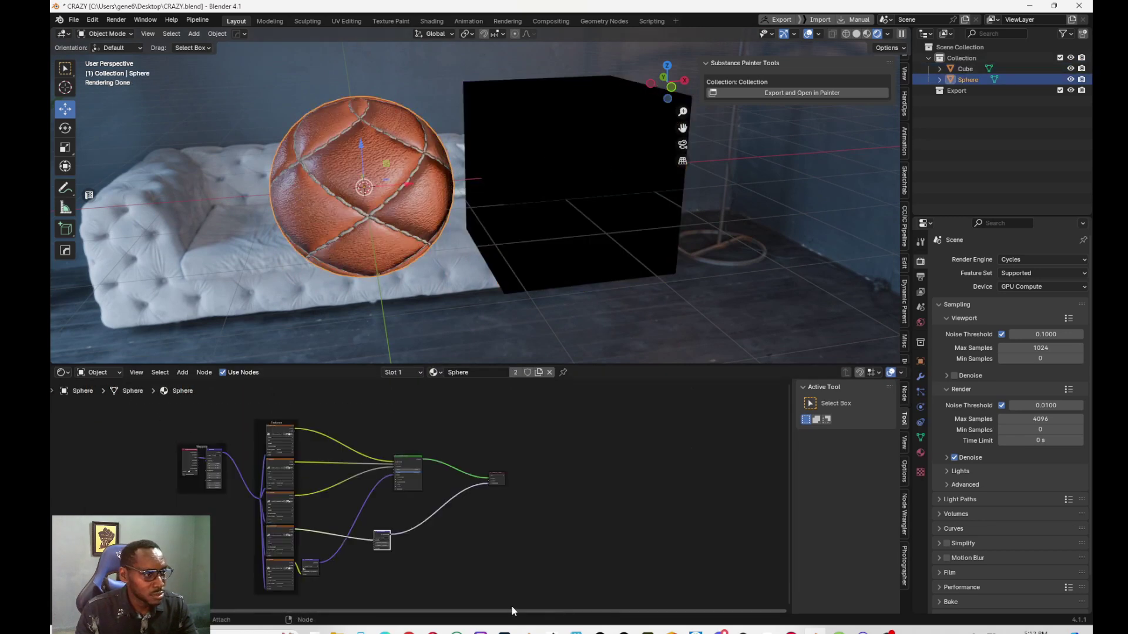
left_click_drag(576, 565, 145, 402)
key("Delete")
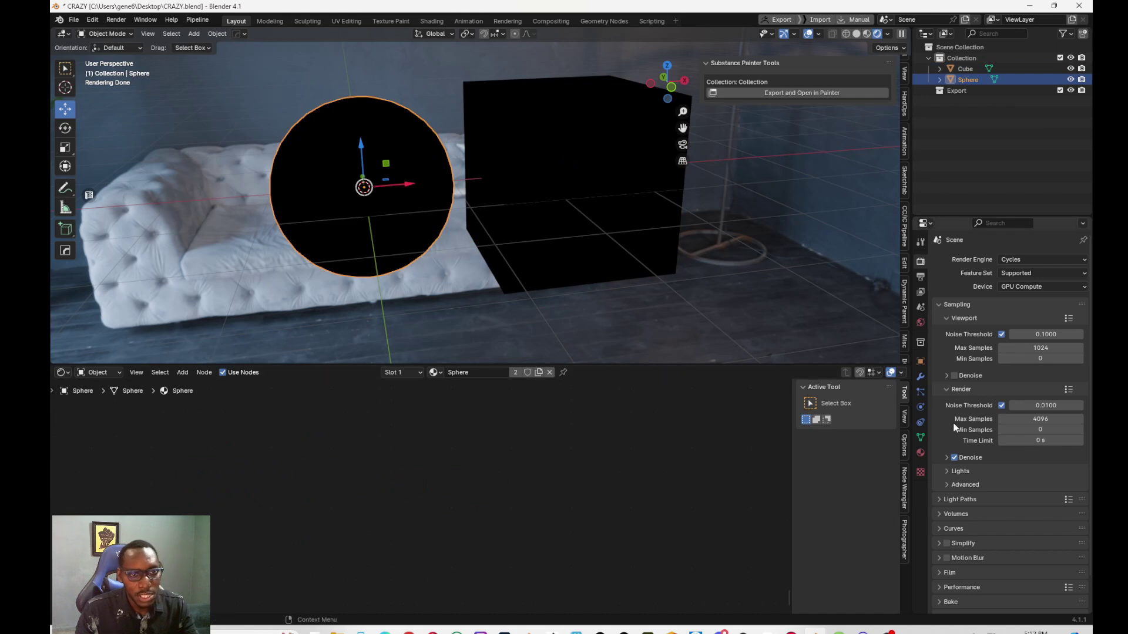
- Remove the objects' material slots and give the sphere a new material, Material.001
left_click(920, 452)
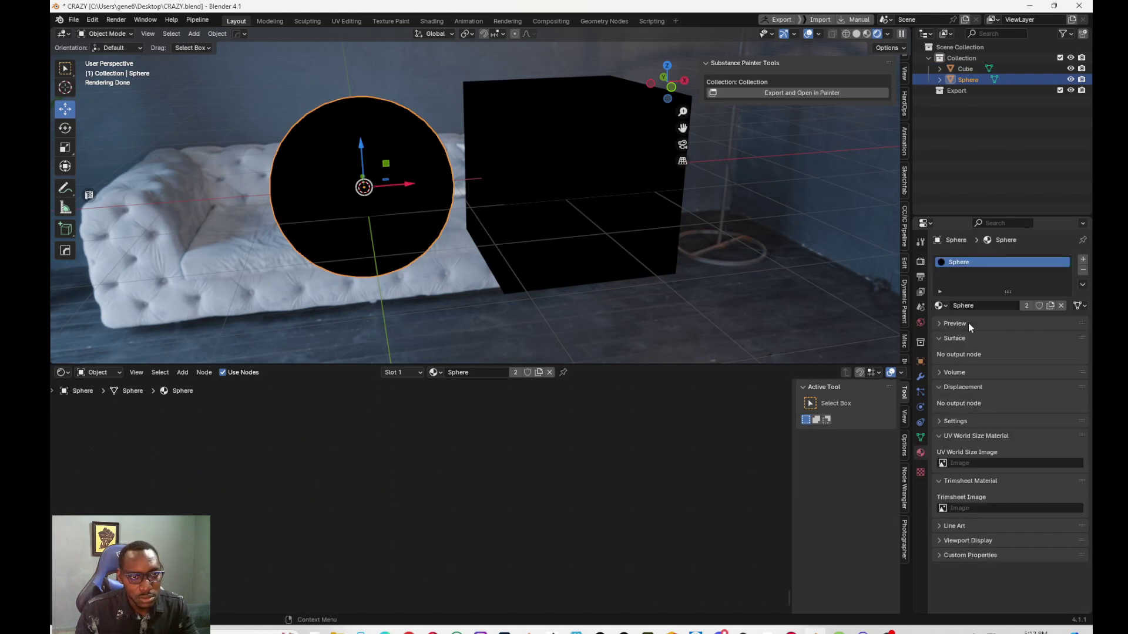
left_click(1083, 270)
left_click(594, 197)
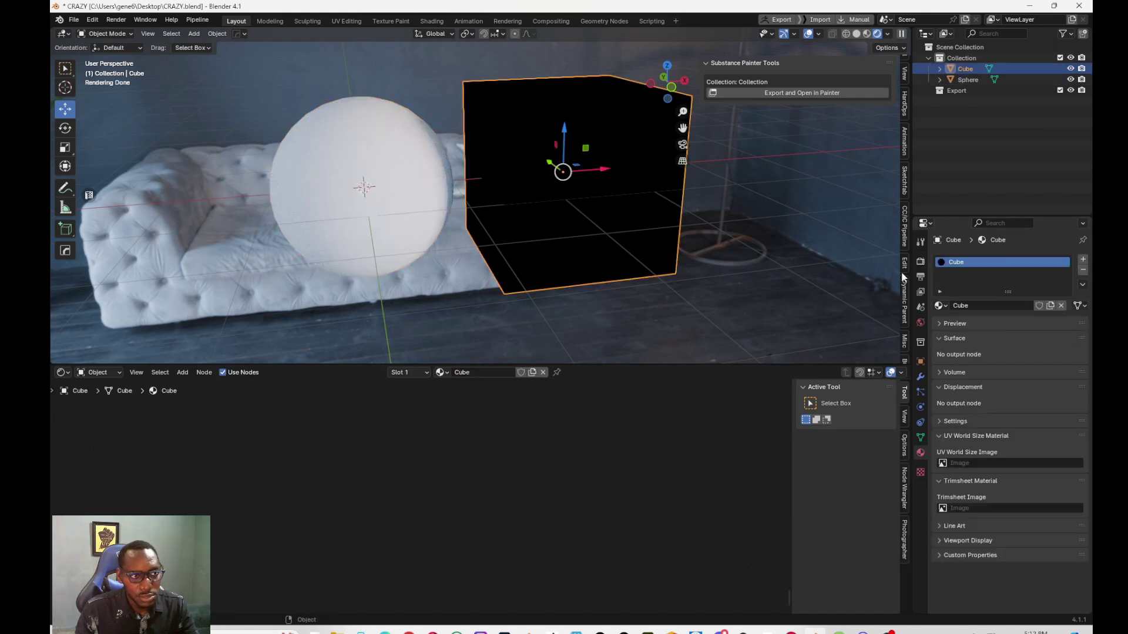
left_click(1082, 270)
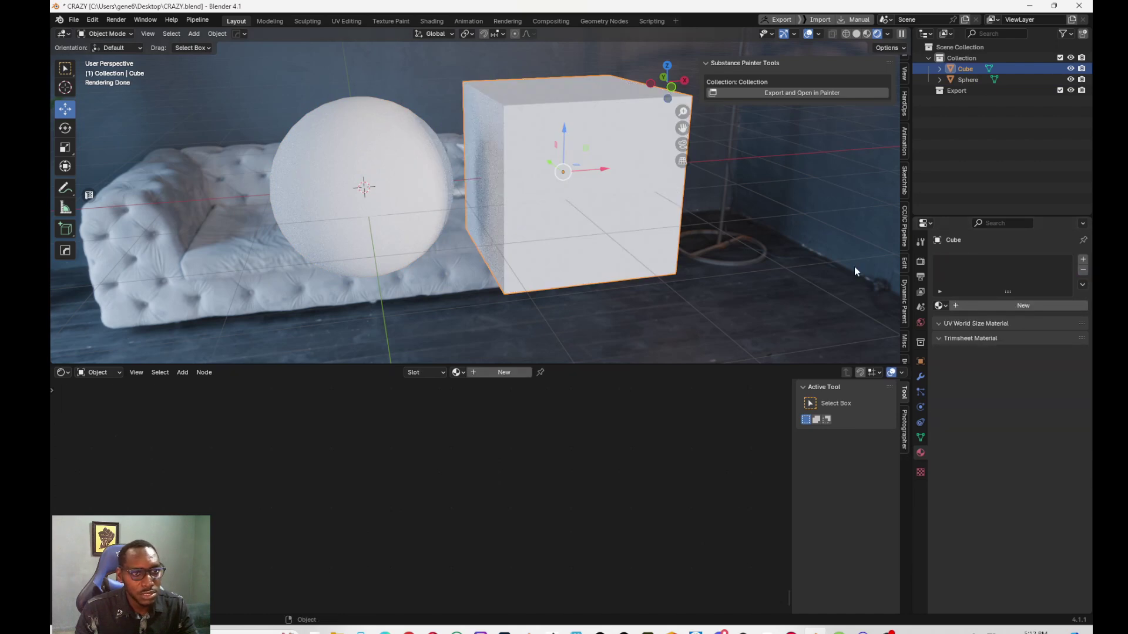
key("ctrl+z")
key("ctrl+z")
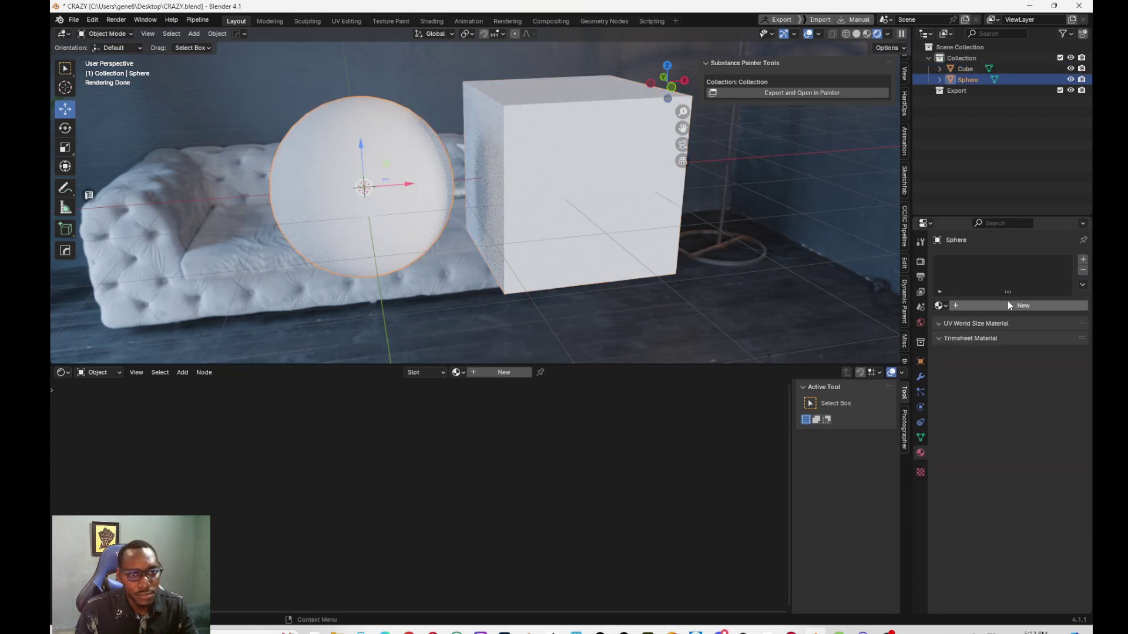
left_click(1006, 303)
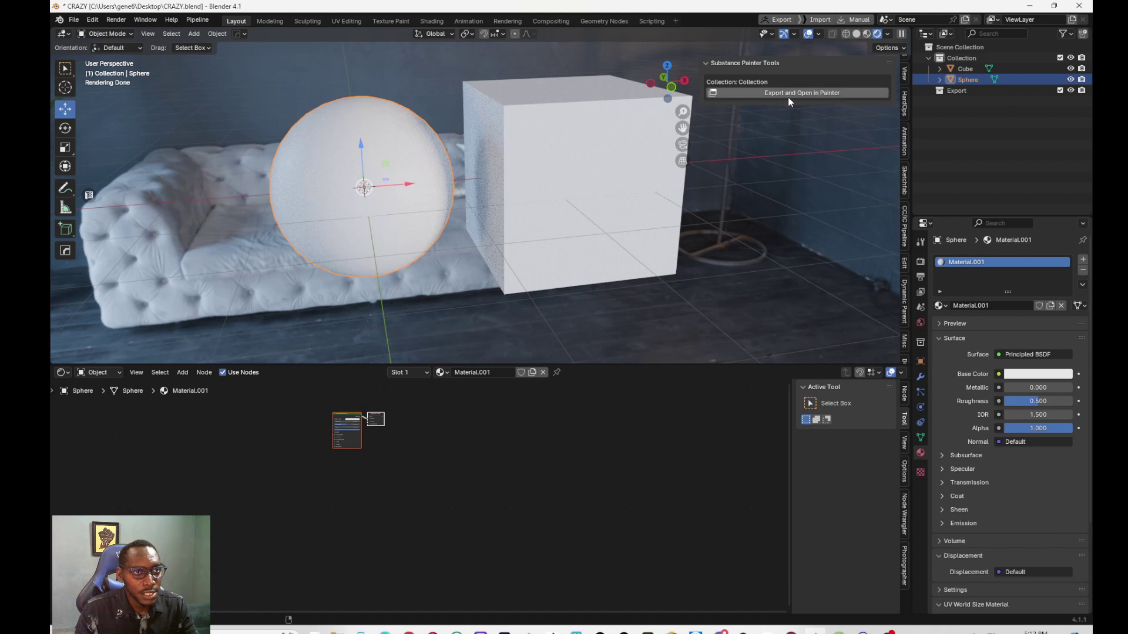
- Send the sphere and cube to Painter with Export and Open in Painter, then set Solid shading
left_click(821, 93)
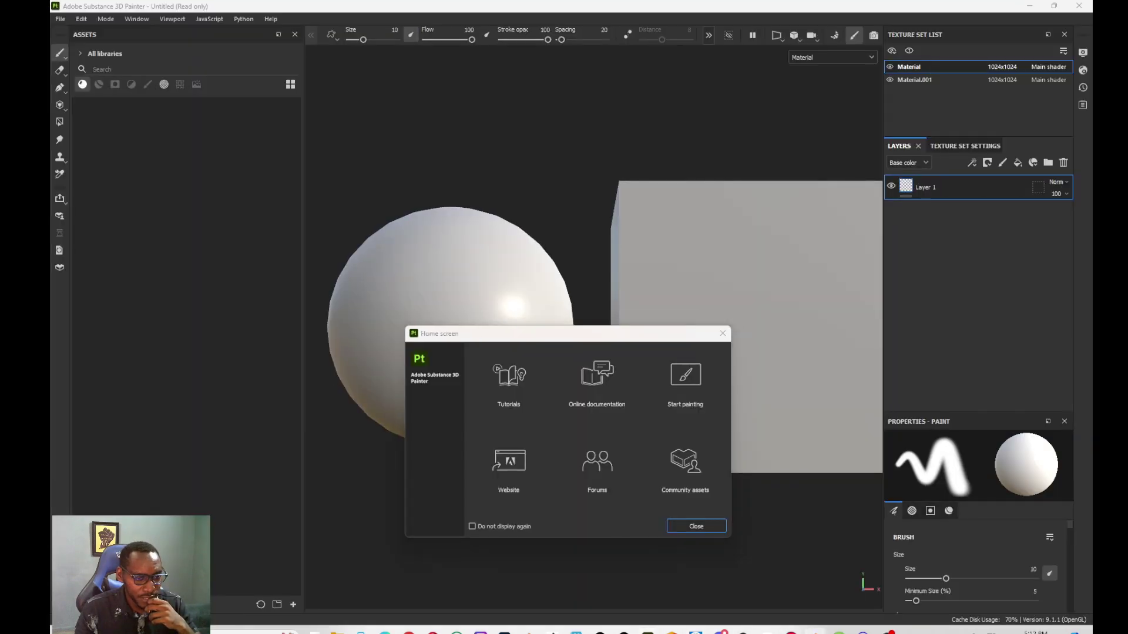
key("alt+Tab")
left_click(858, 34)
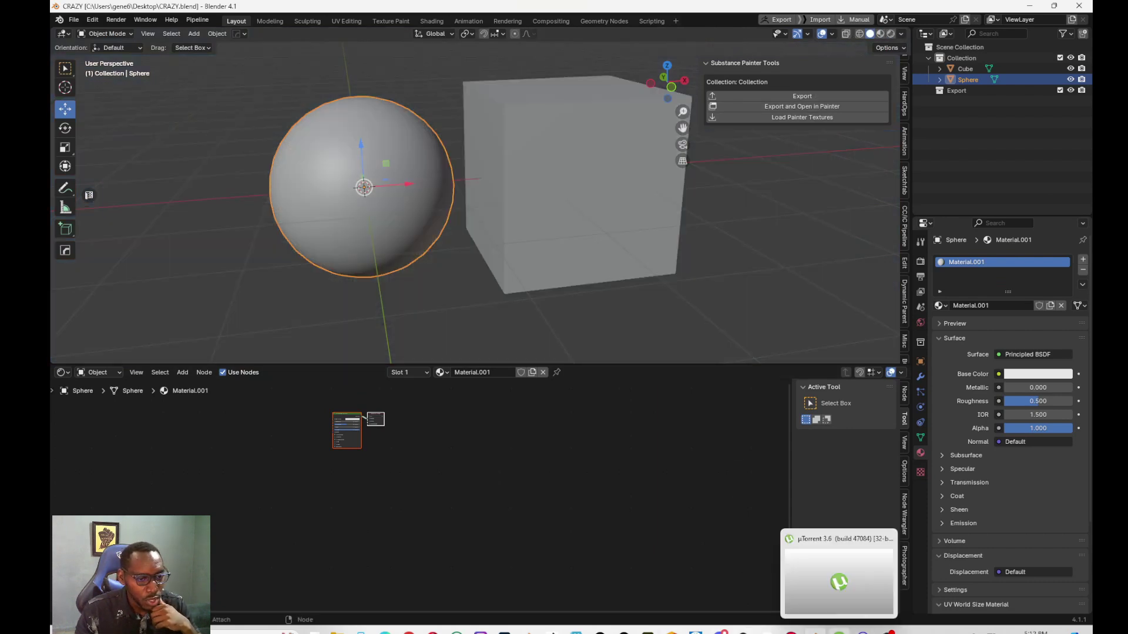
- Dismiss Painter's welcome screen and apply Alcantara Salvage Seam to the sphere, Alcantara Lapped Seam to the cube
mouse_move(862, 631)
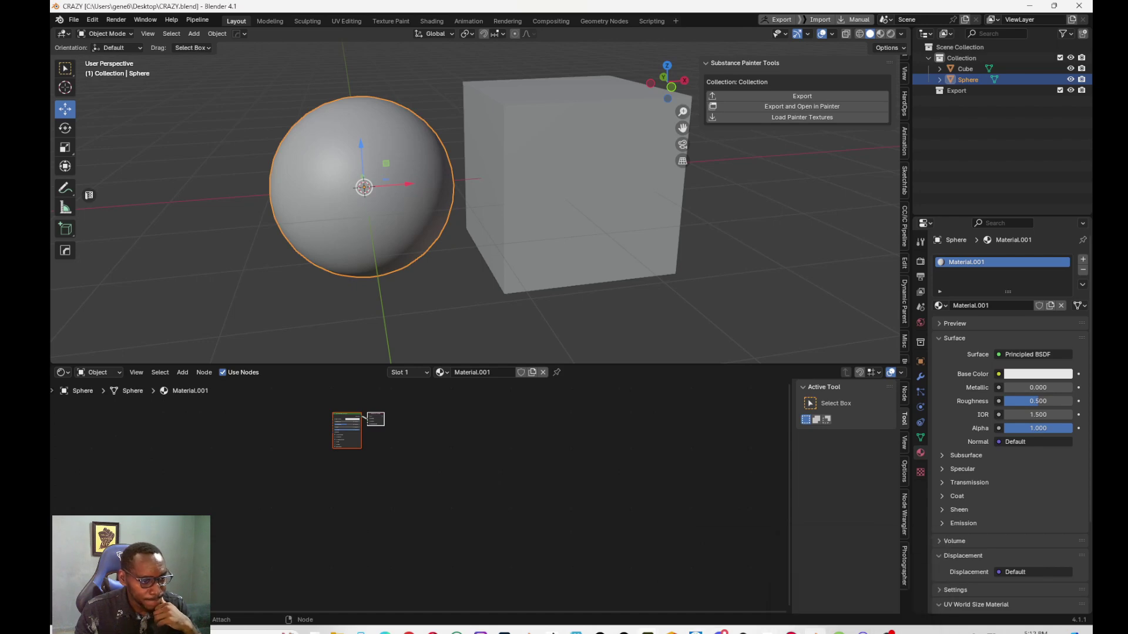
mouse_move(647, 631)
mouse_move(619, 594)
left_click(705, 582)
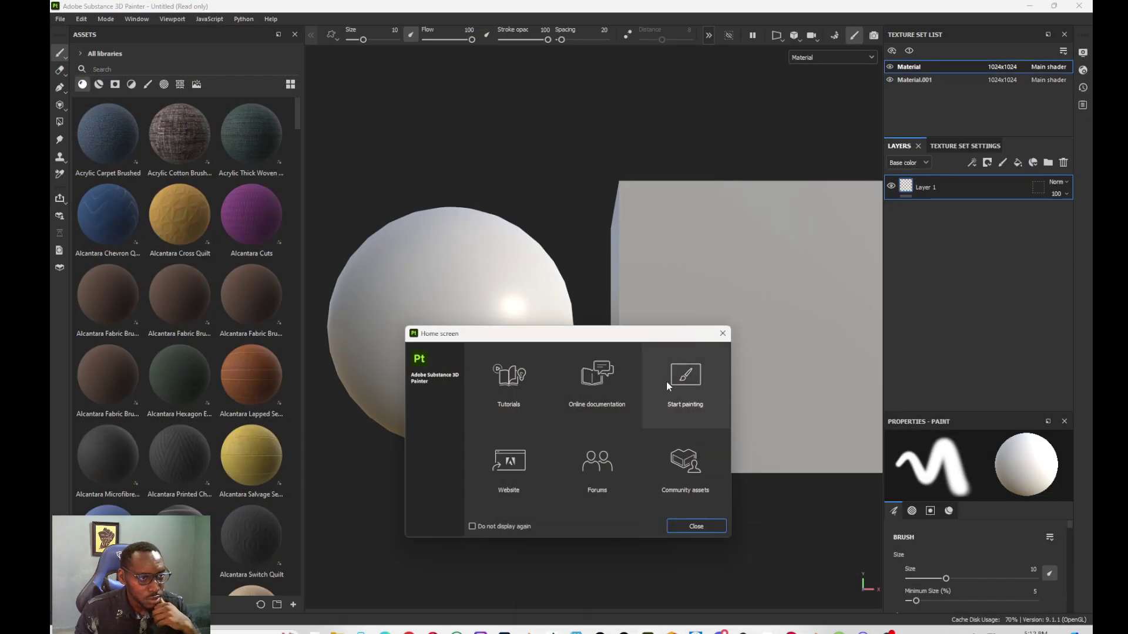
left_click(696, 530)
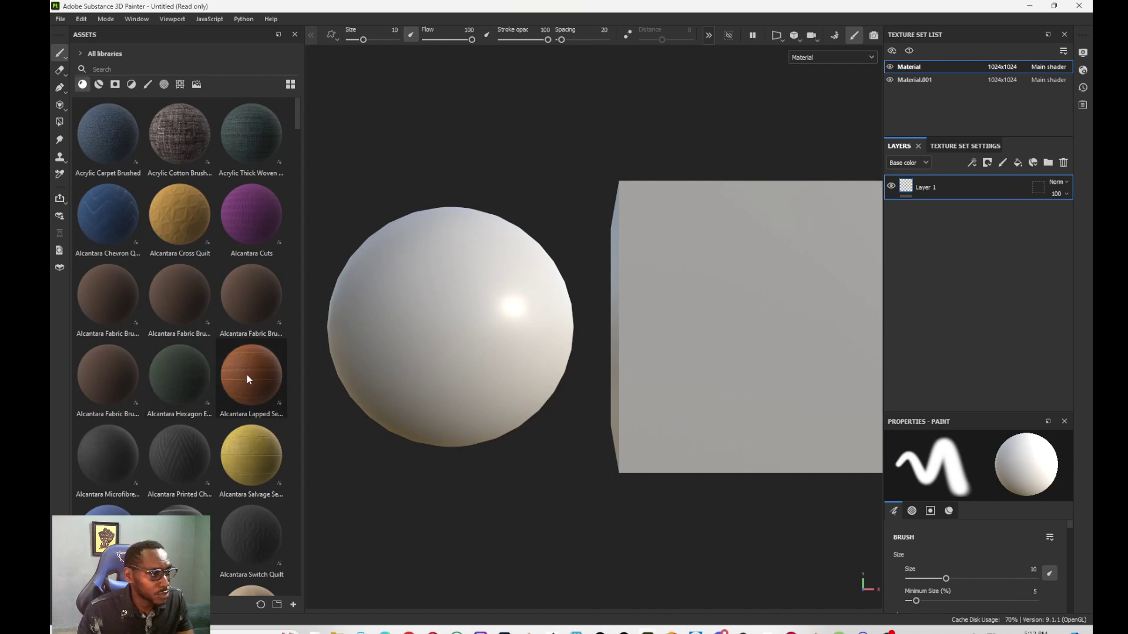
left_click_drag(266, 446, 209, 459)
left_click_drag(452, 350, 454, 348)
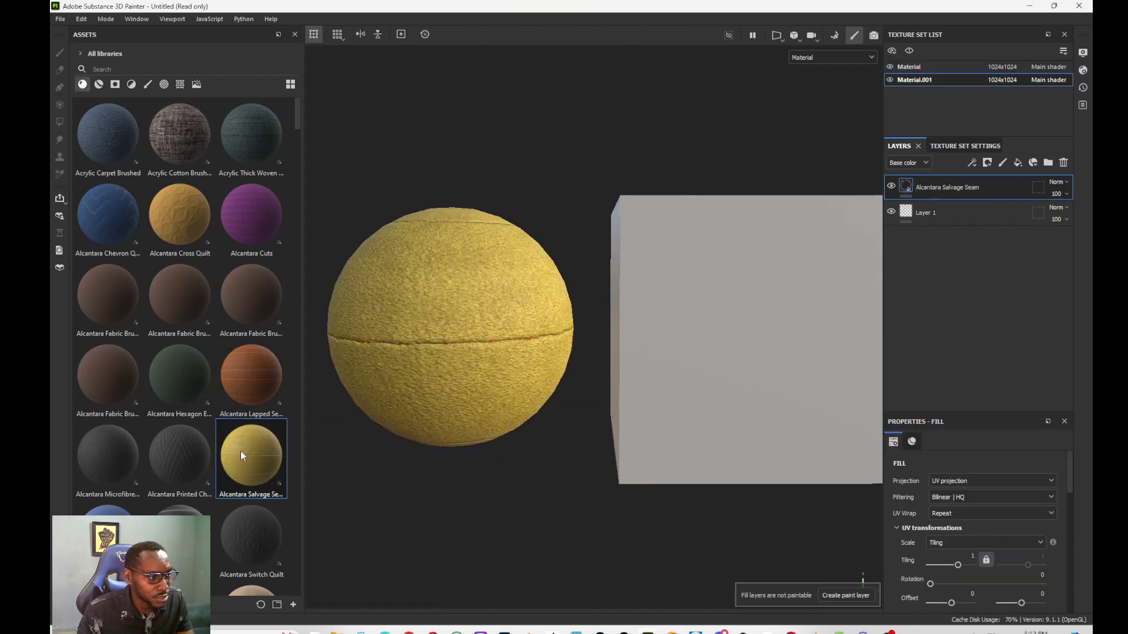
left_click_drag(260, 373, 681, 343)
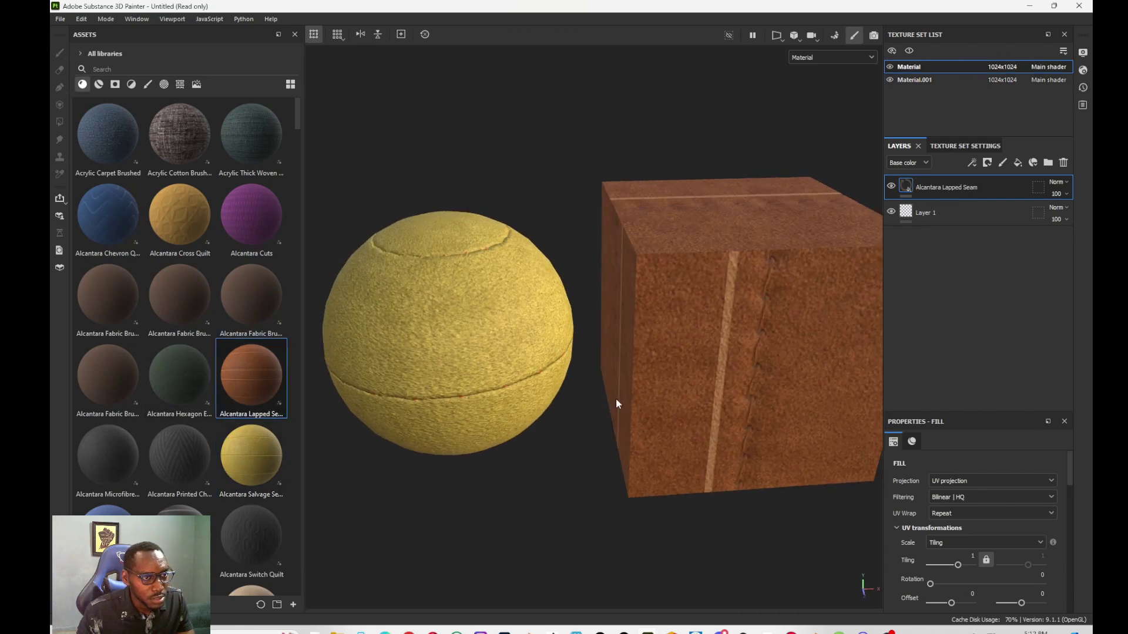
- Export both texture sets as 14 PNGs using the Blender (Principled BSDF) output template
key("f")
left_click(60, 19)
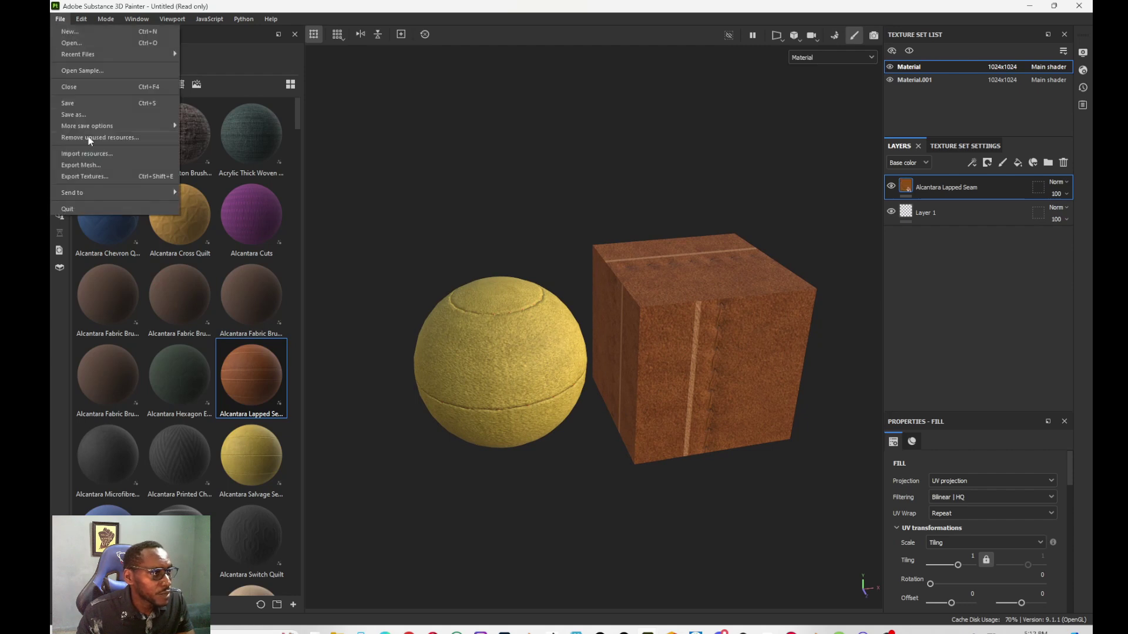
left_click(94, 177)
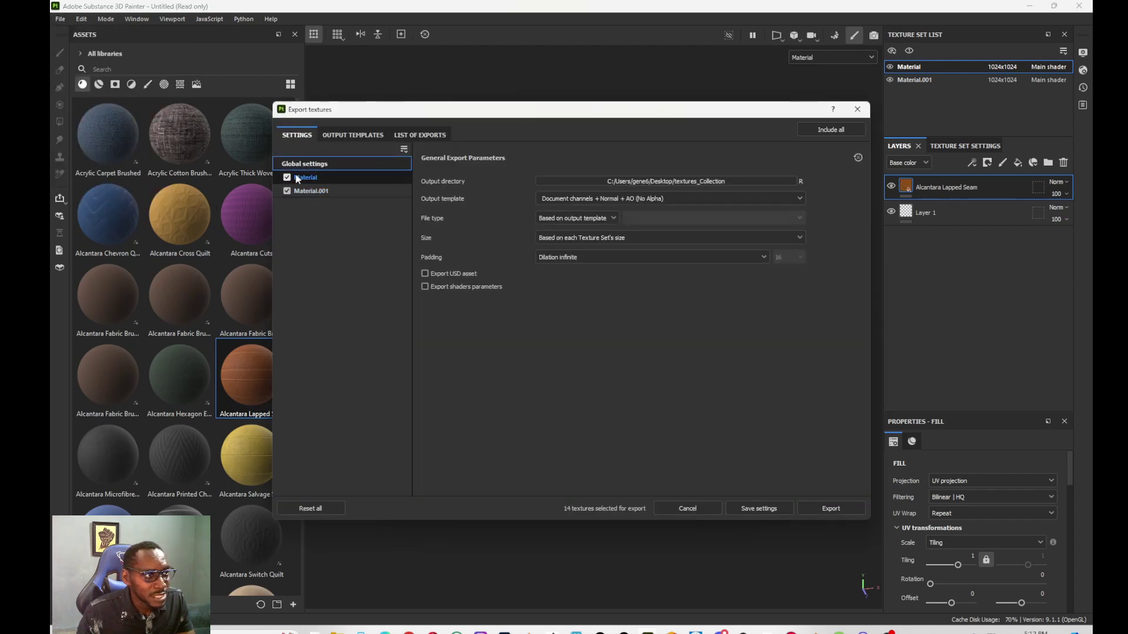
left_click(645, 199)
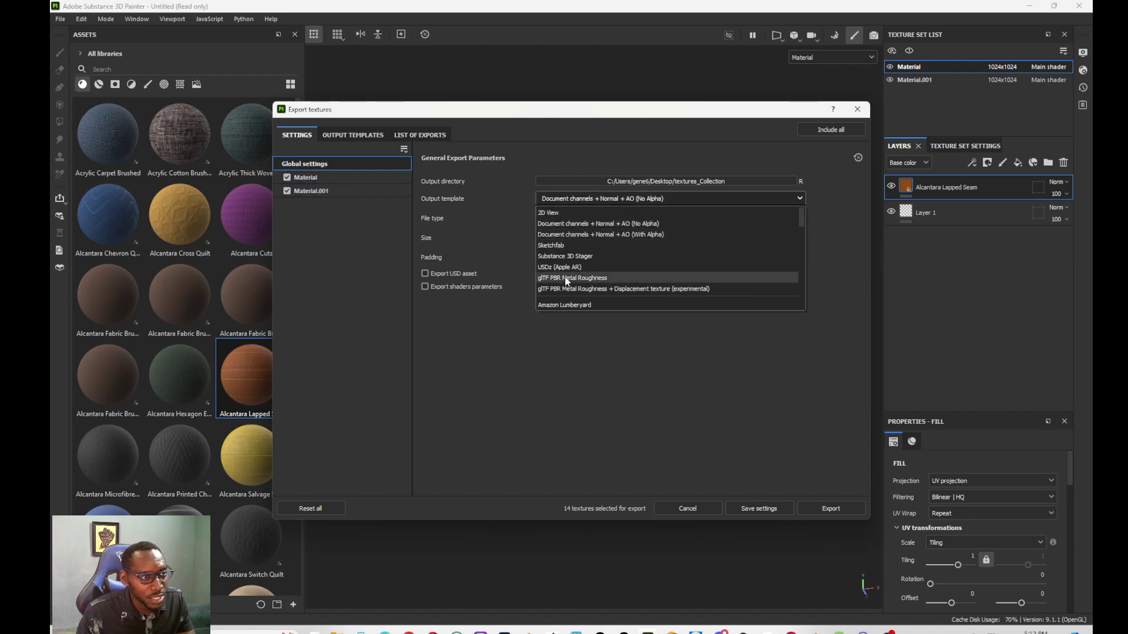
scroll(566, 285, "down", 5)
left_click(561, 302)
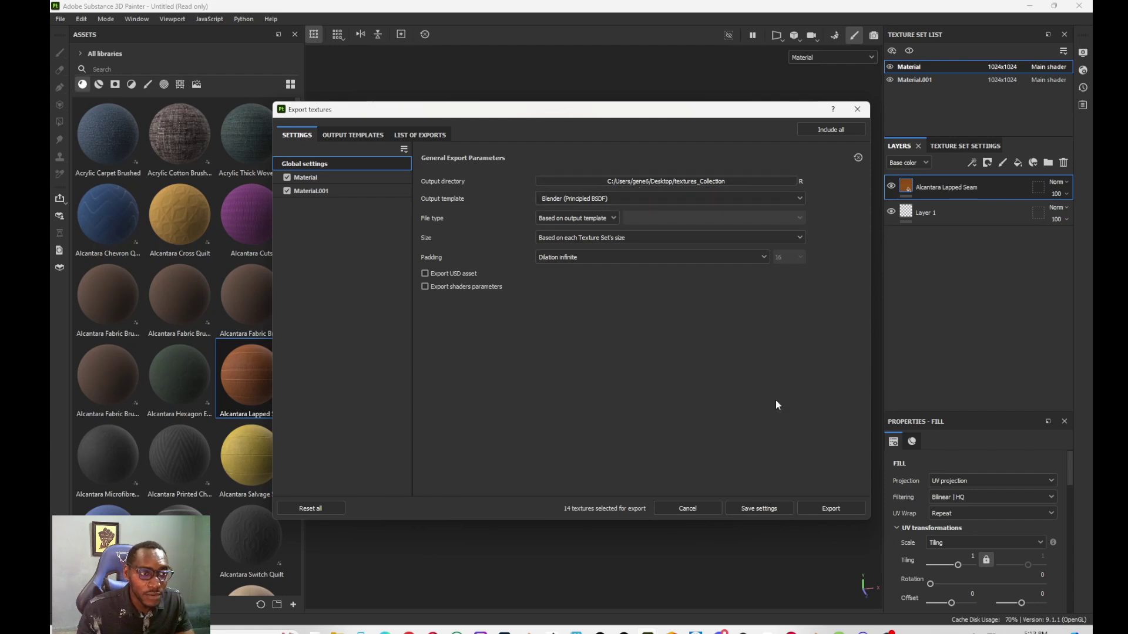
left_click(825, 510)
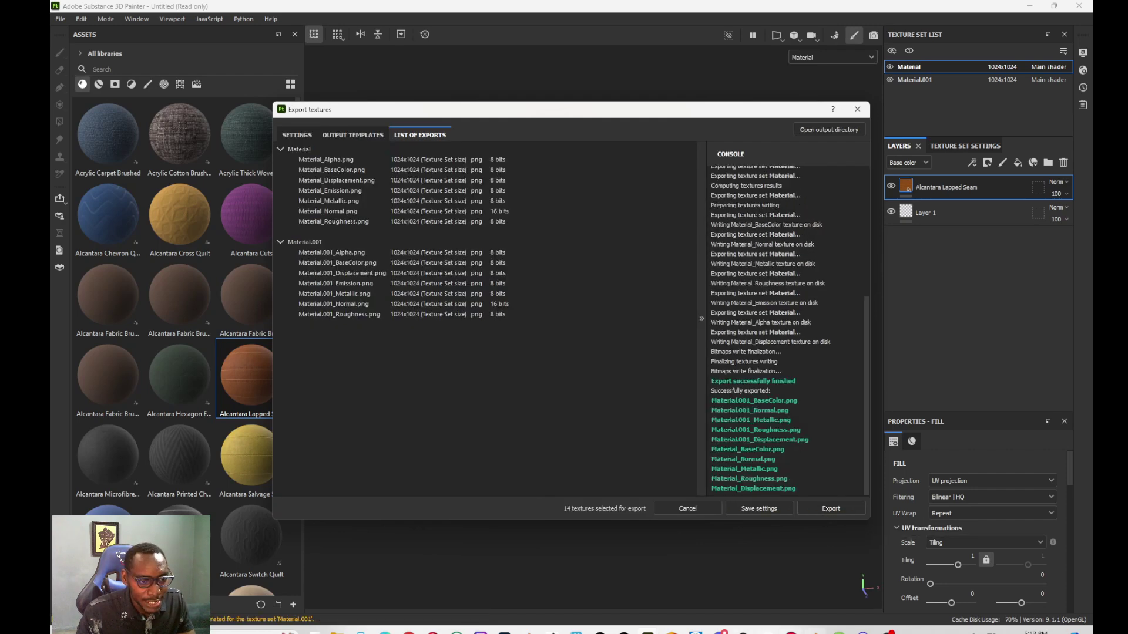
- Load the Alcantara textures in Blender and view the sphere and cube head-on in Rendered shading
left_click(814, 631)
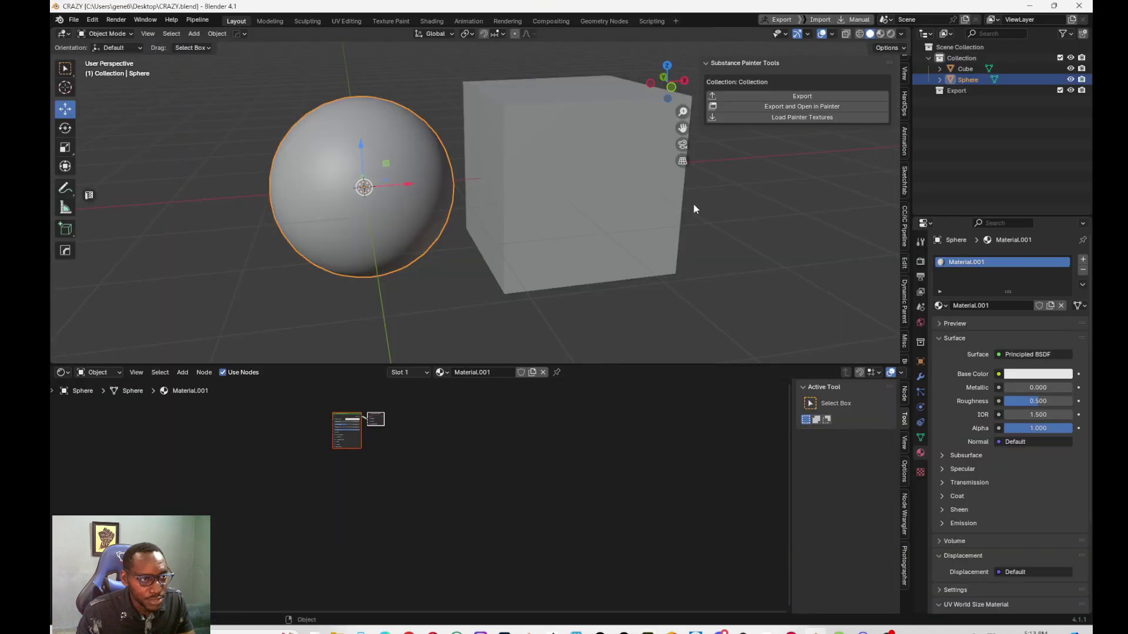
left_click(797, 119)
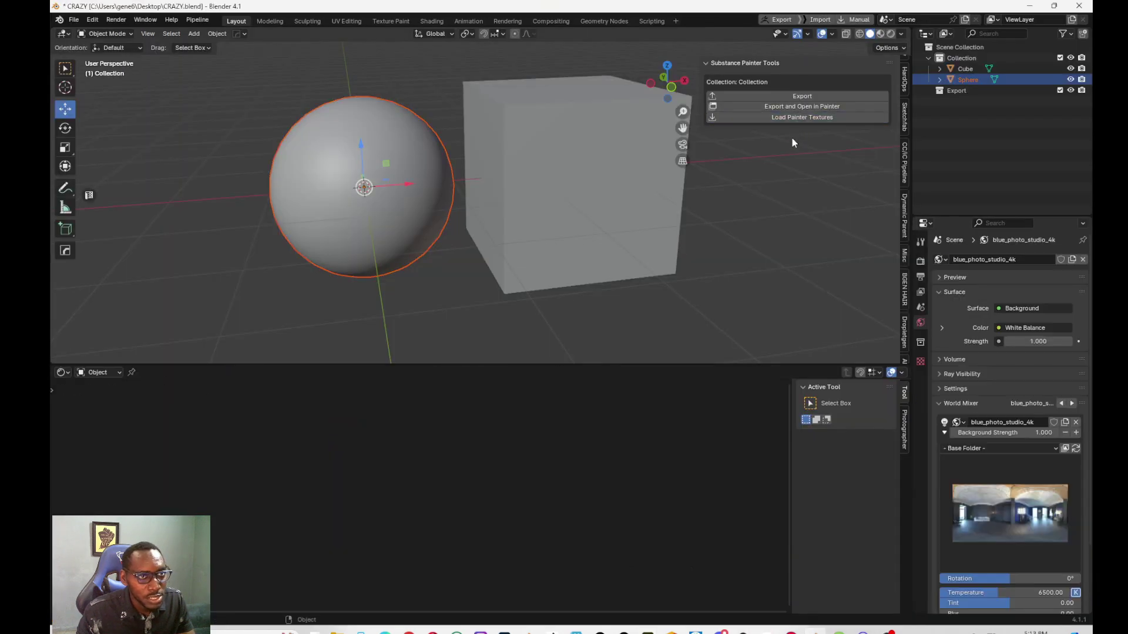
left_click(891, 34)
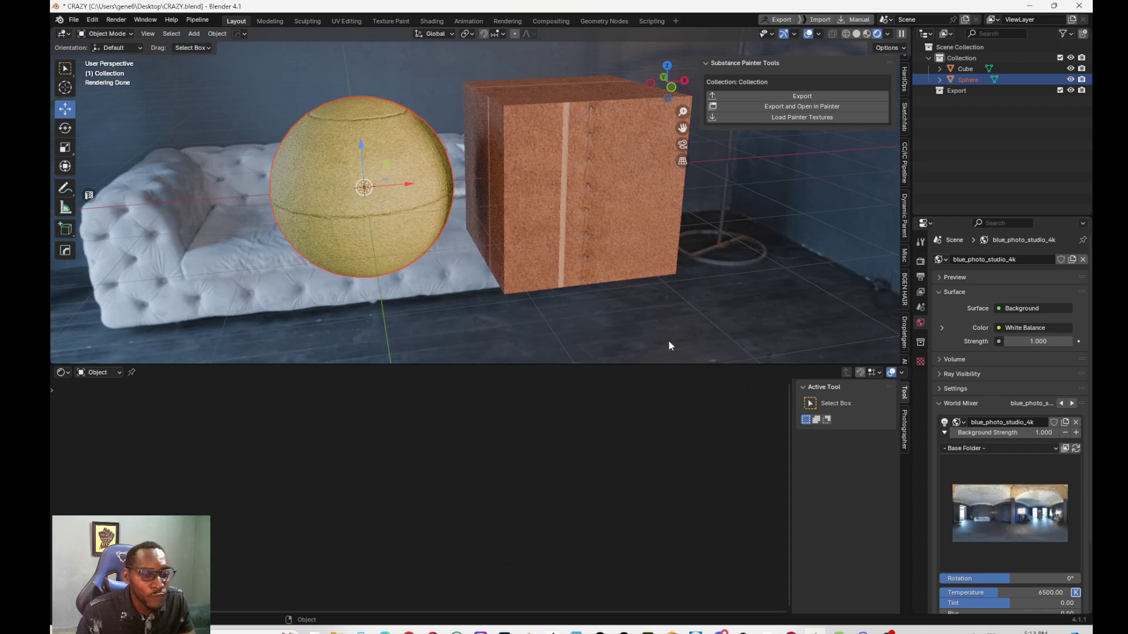
left_click_drag(691, 364, 679, 495)
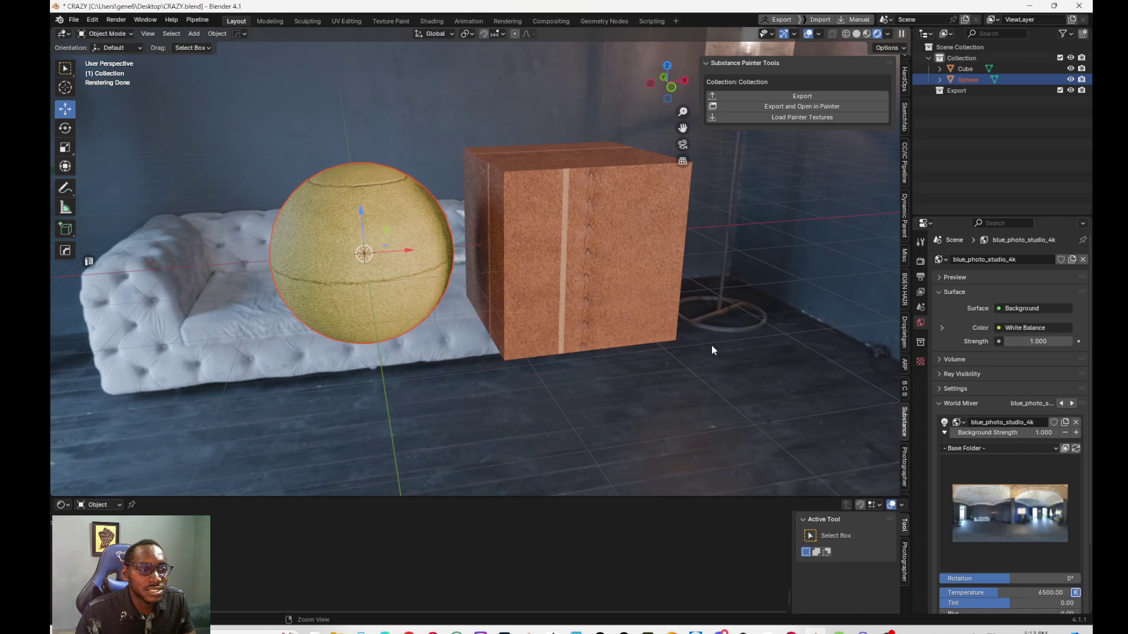
middle_click_drag(710, 346, 699, 368)
middle_click_drag(576, 305, 575, 287)
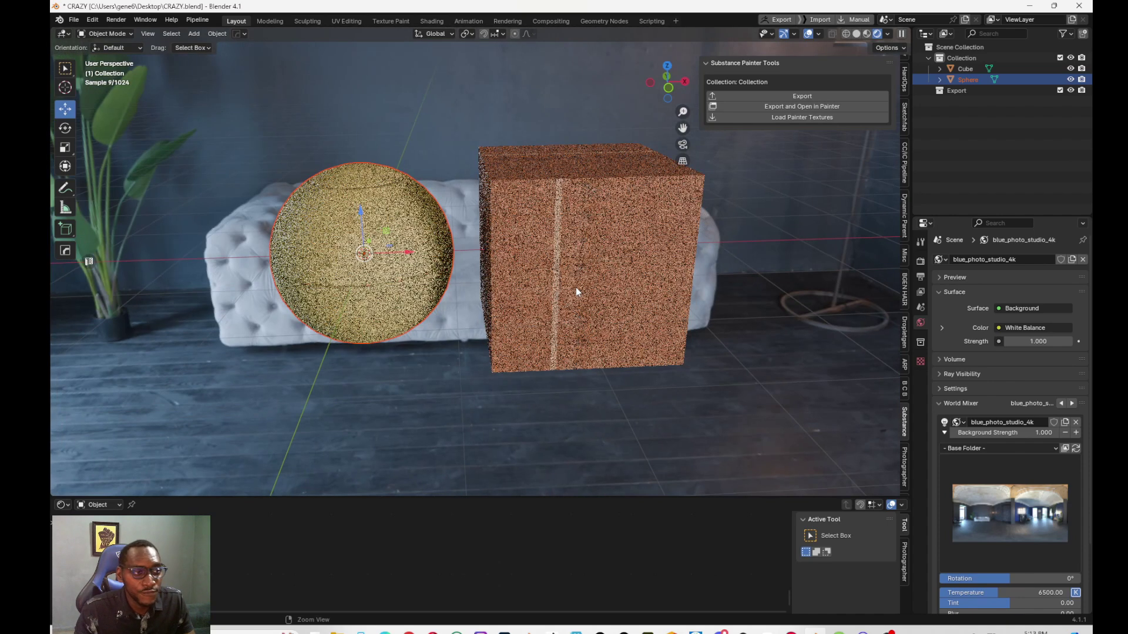